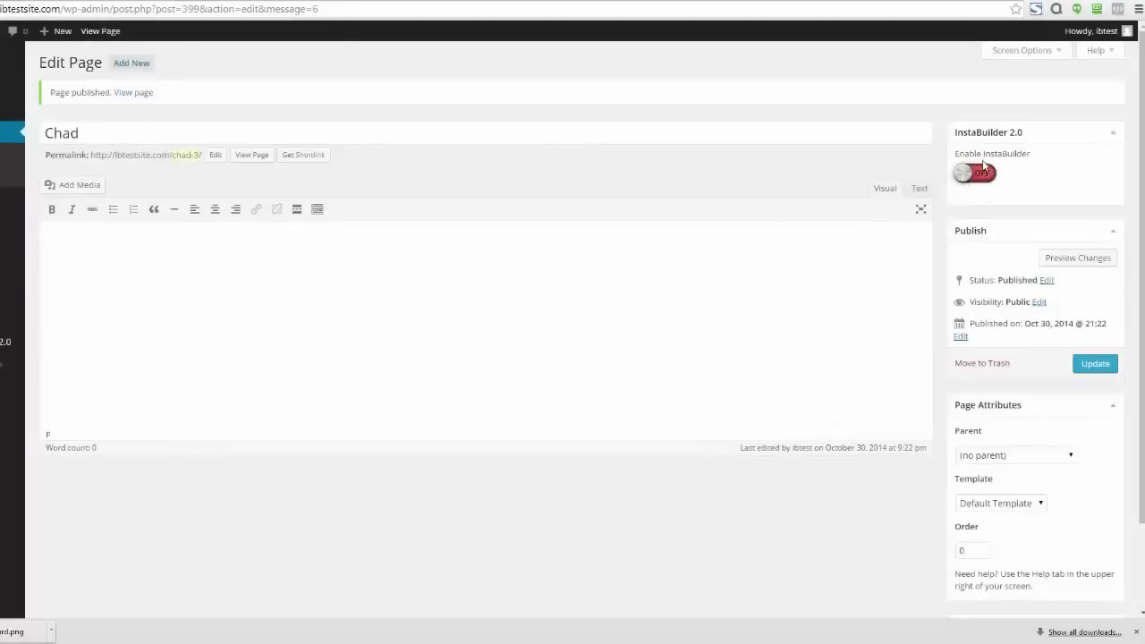
- Enable InstaBuilder for the page and launch the IB 2.0 editor
left_click(990, 175)
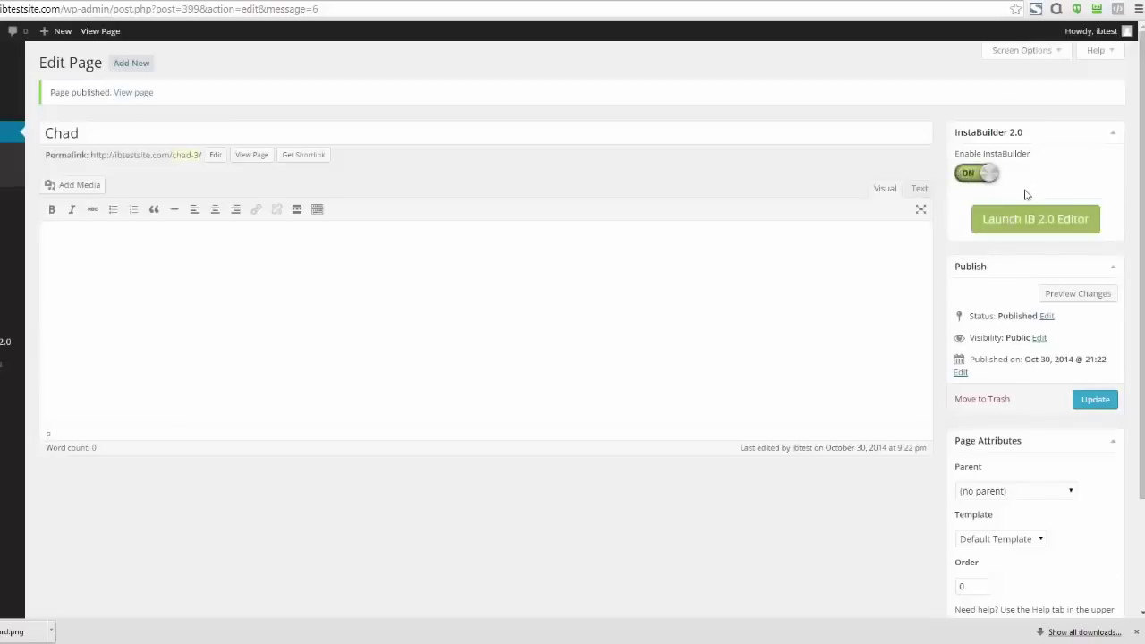
left_click(1070, 230)
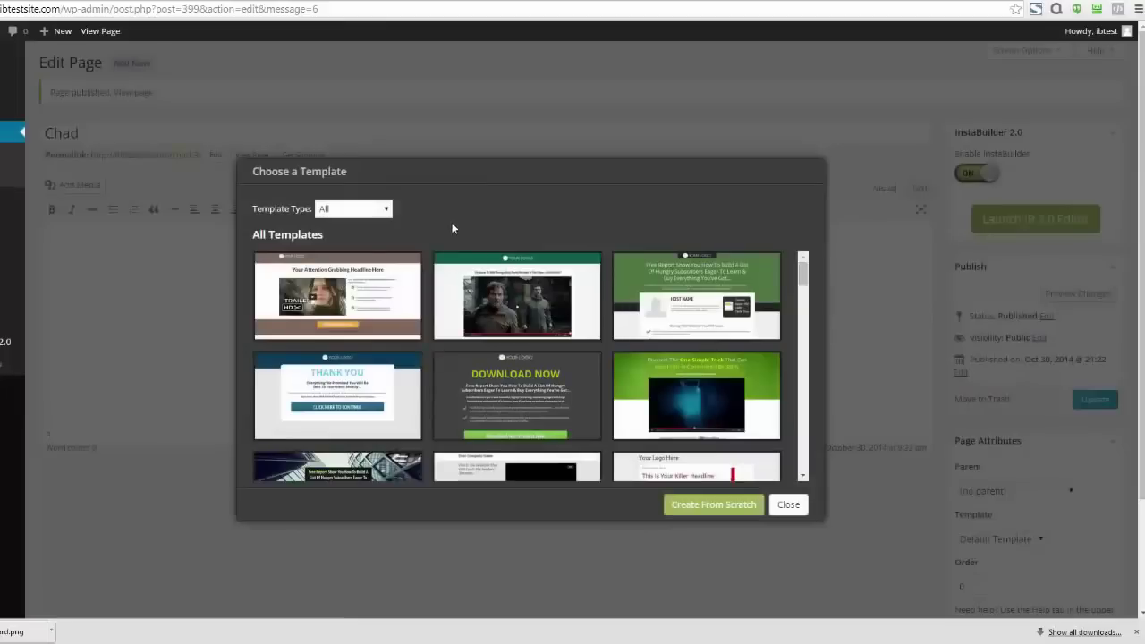
- Show only the templates of type Others in the template chooser
left_click(388, 211)
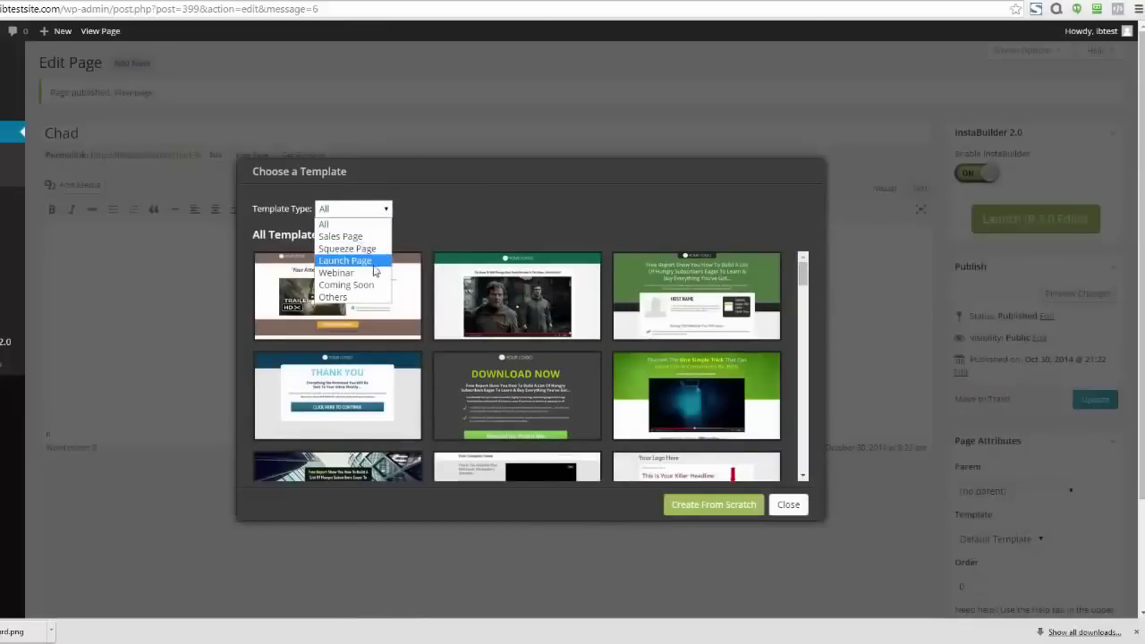
left_click(368, 304)
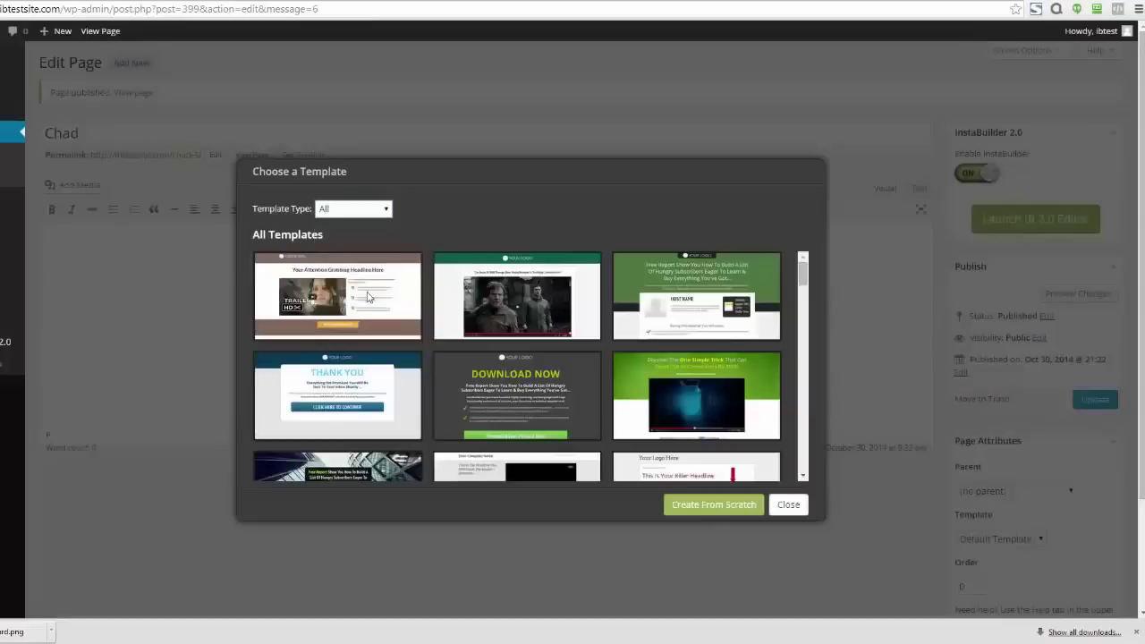
mouse_move(487, 275)
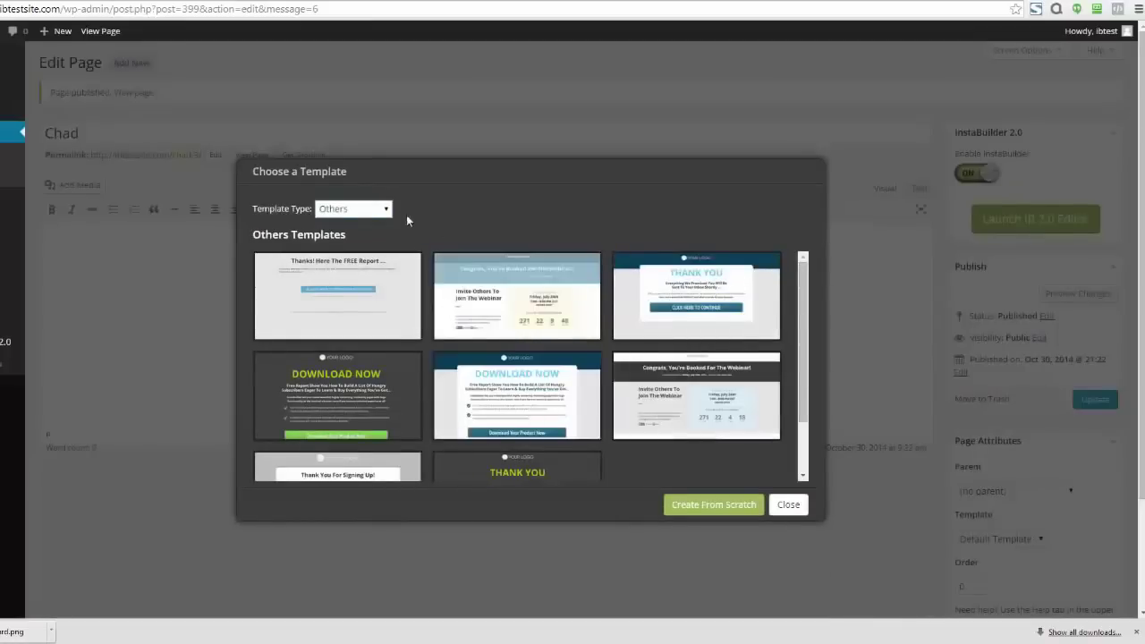
- Filter the templates to Sales Page and choose the dark red one headed "Your Fancy Headline Goes Here"
left_click(392, 211)
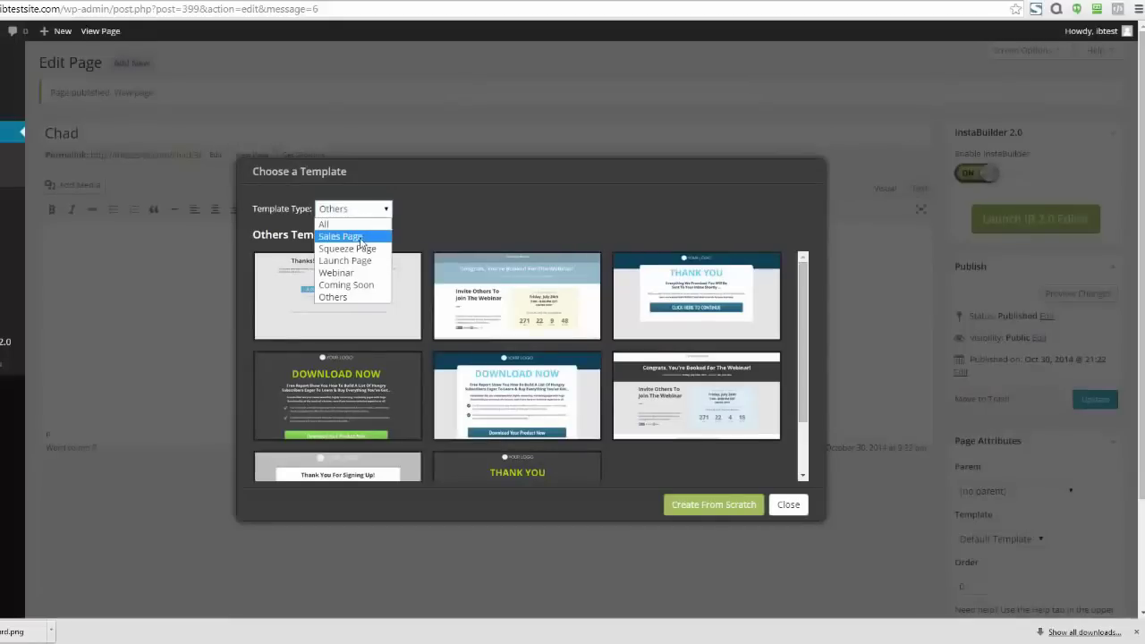
left_click(340, 236)
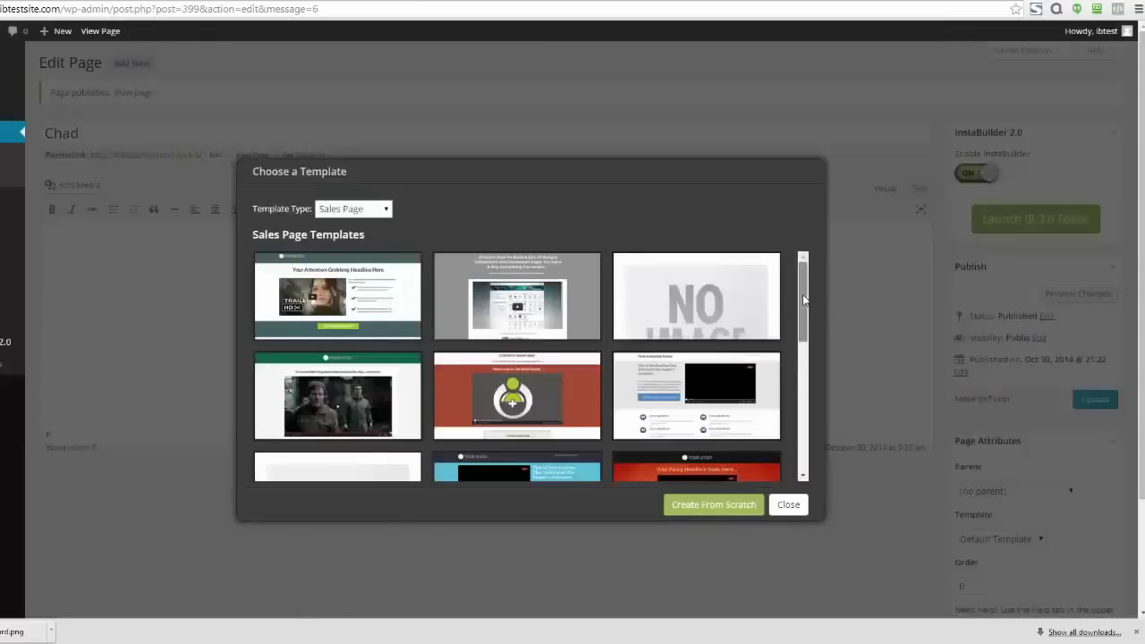
left_click_drag(803, 298, 803, 400)
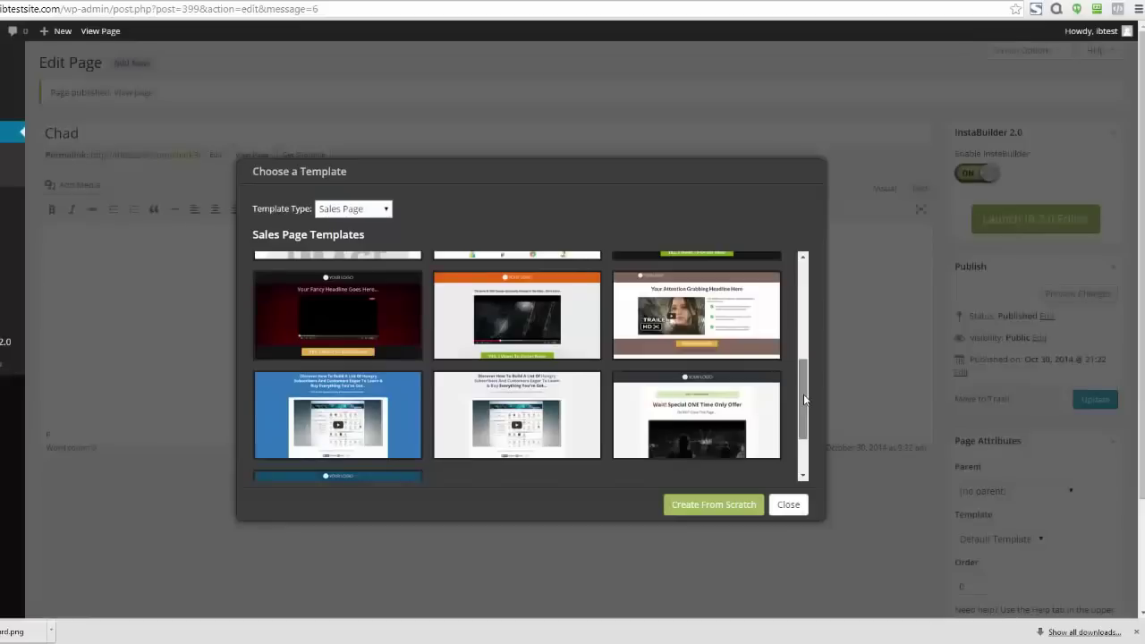
left_click(340, 318)
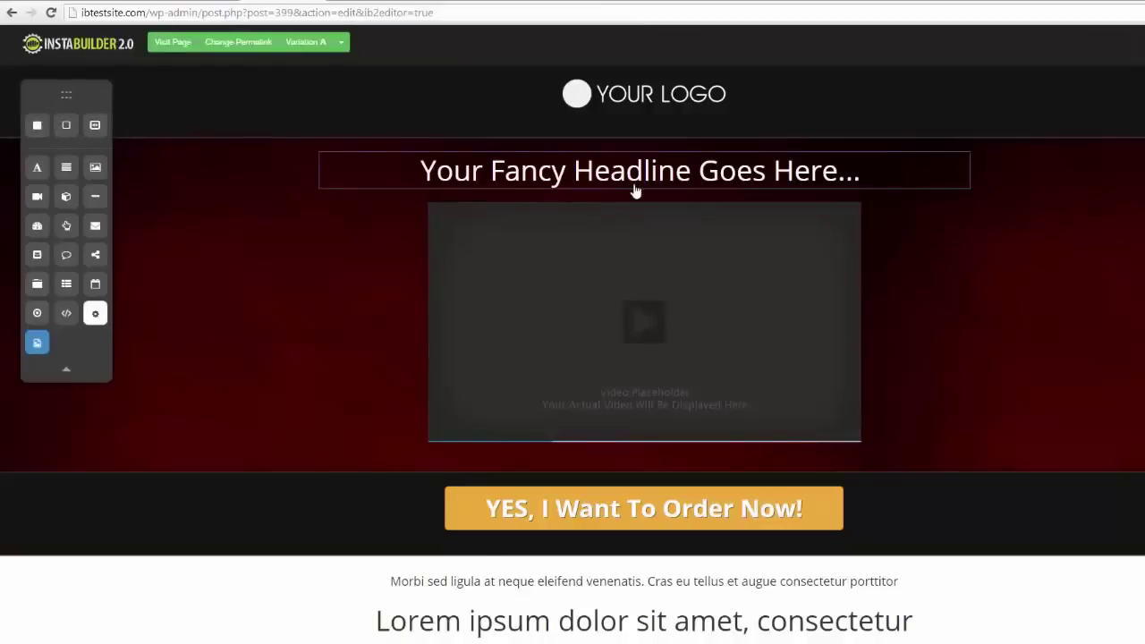
- View the settings of the video placeholder and close them again
left_click(828, 433)
left_click(805, 458)
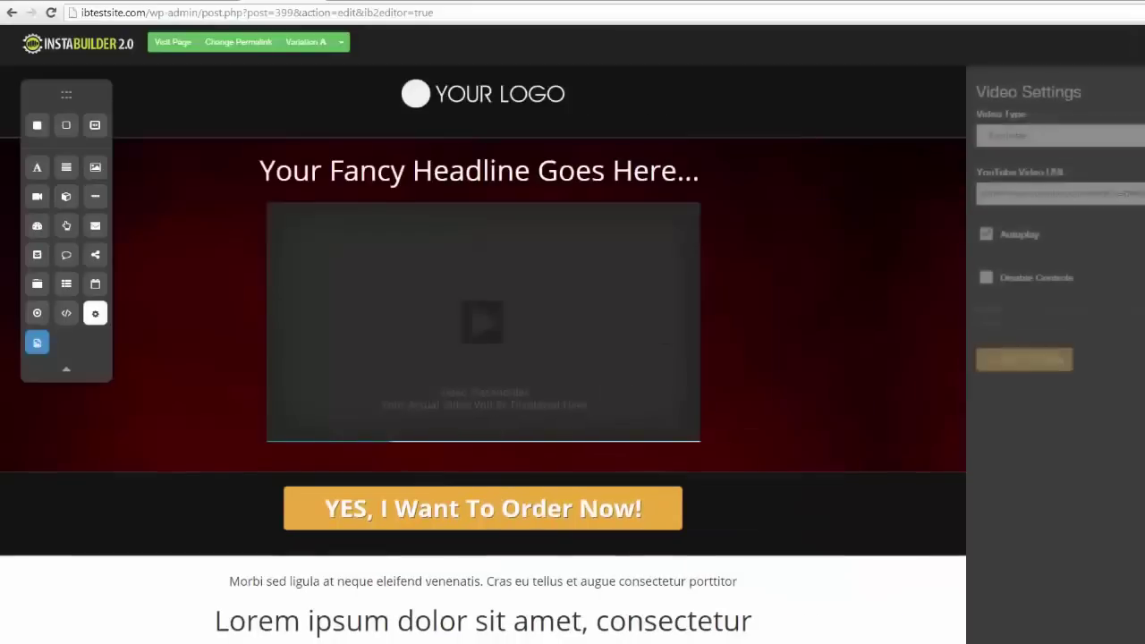
left_click(1024, 358)
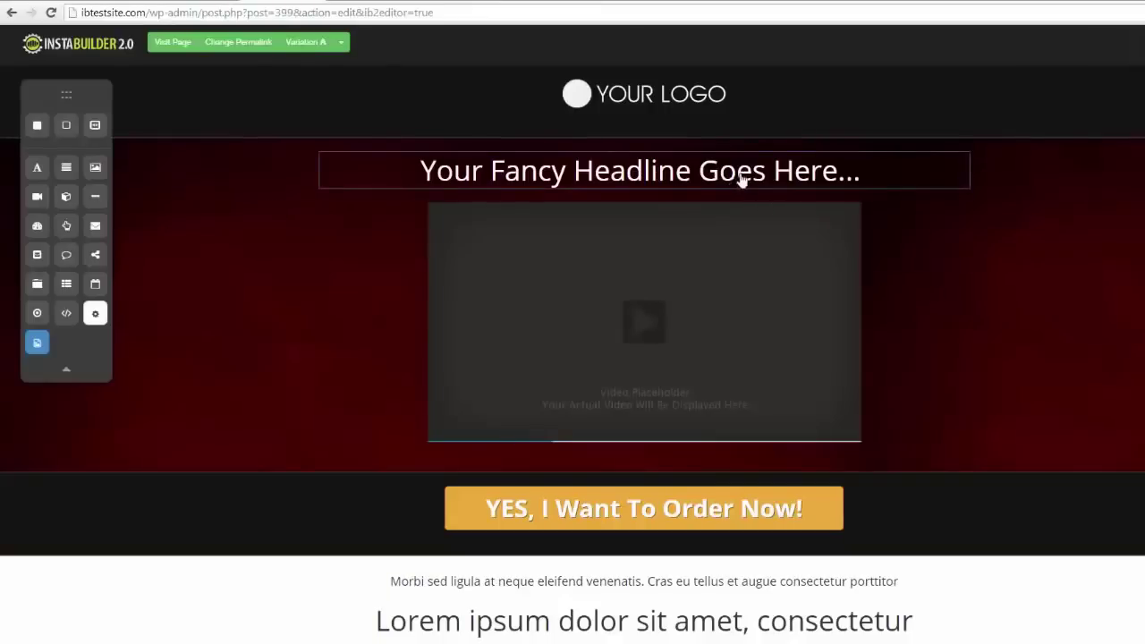
- Replace the headline text above the video with "Do Change It On The Fly!"
left_click(808, 179)
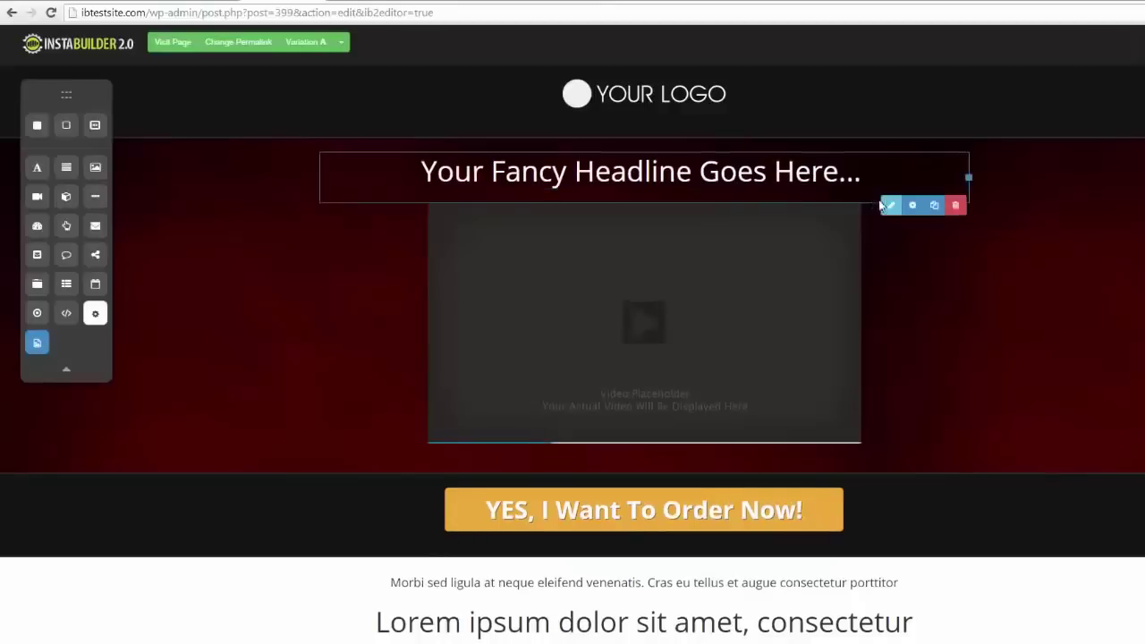
left_click(889, 207)
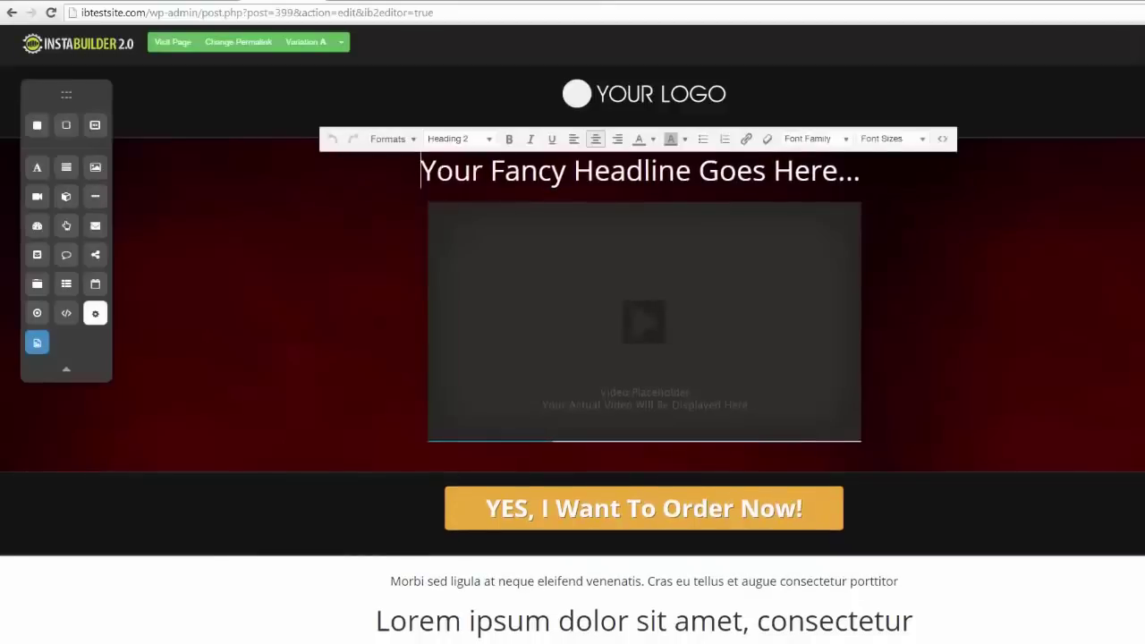
key("ctrl+shift+Left")
key("ctrl+shift+Left")
key("ctrl+shift+Left")
key("ctrl+shift+Left")
key("ctrl+shift+Left")
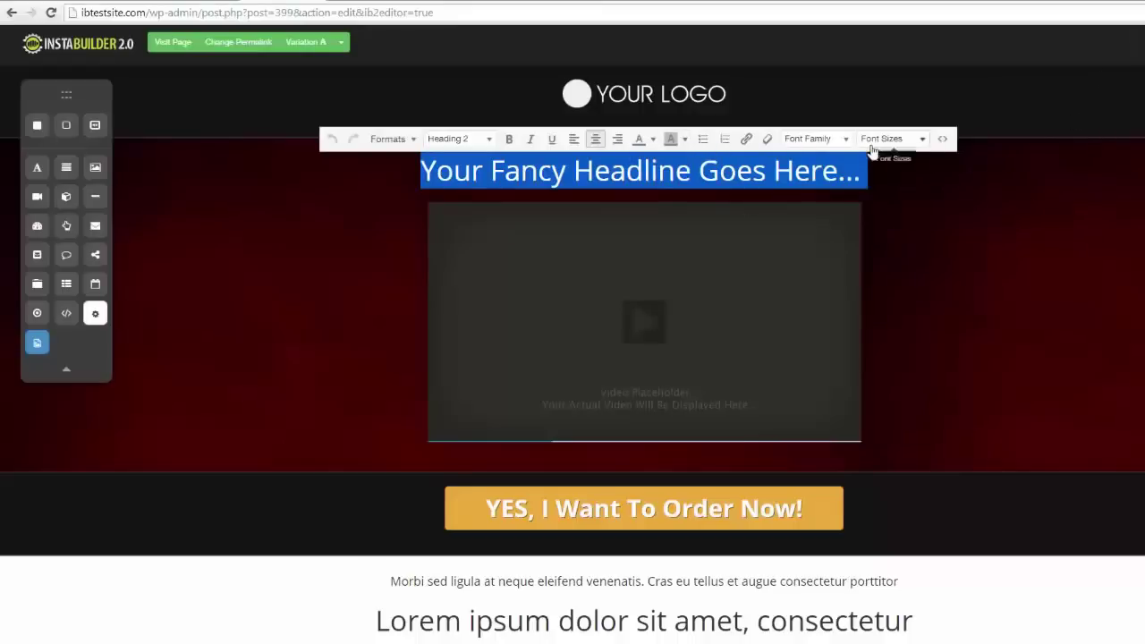
type("Do Ch")
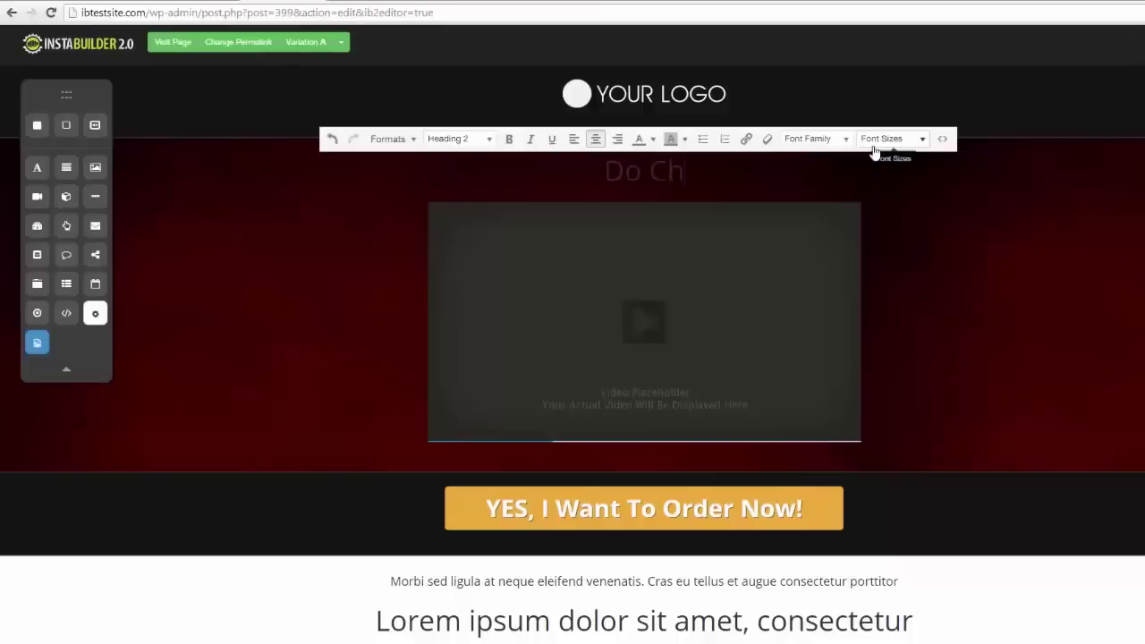
type("ange It On T")
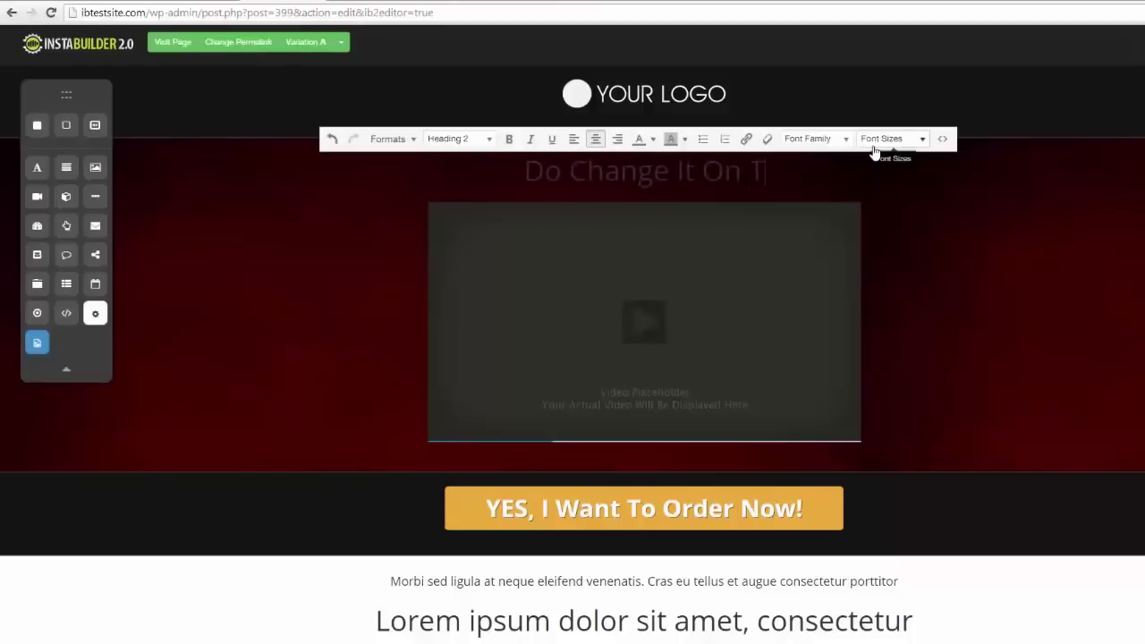
type("he Fly!")
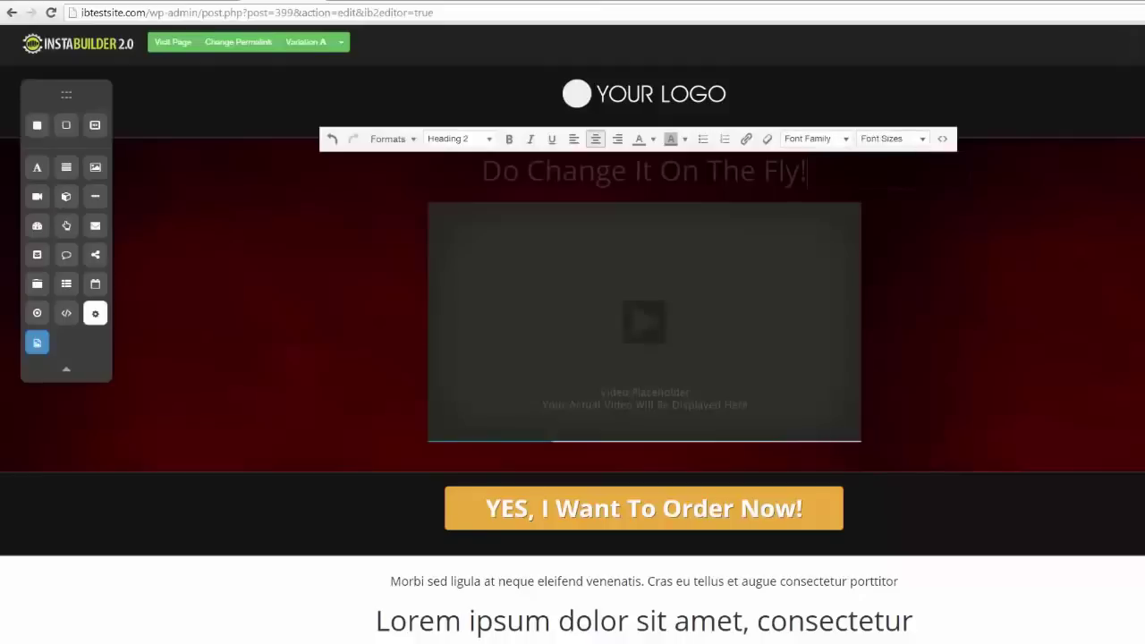
- Change the whole headline's text color to white and finish editing it
left_click_drag(808, 172, 484, 173)
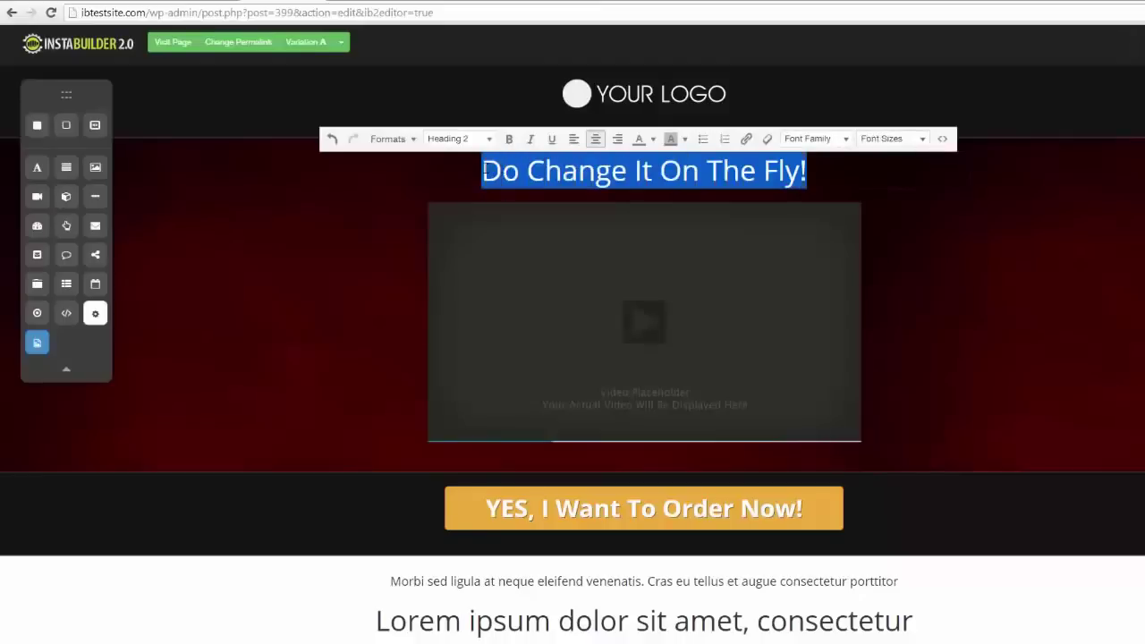
left_click(653, 140)
left_click(730, 204)
left_click(1109, 274)
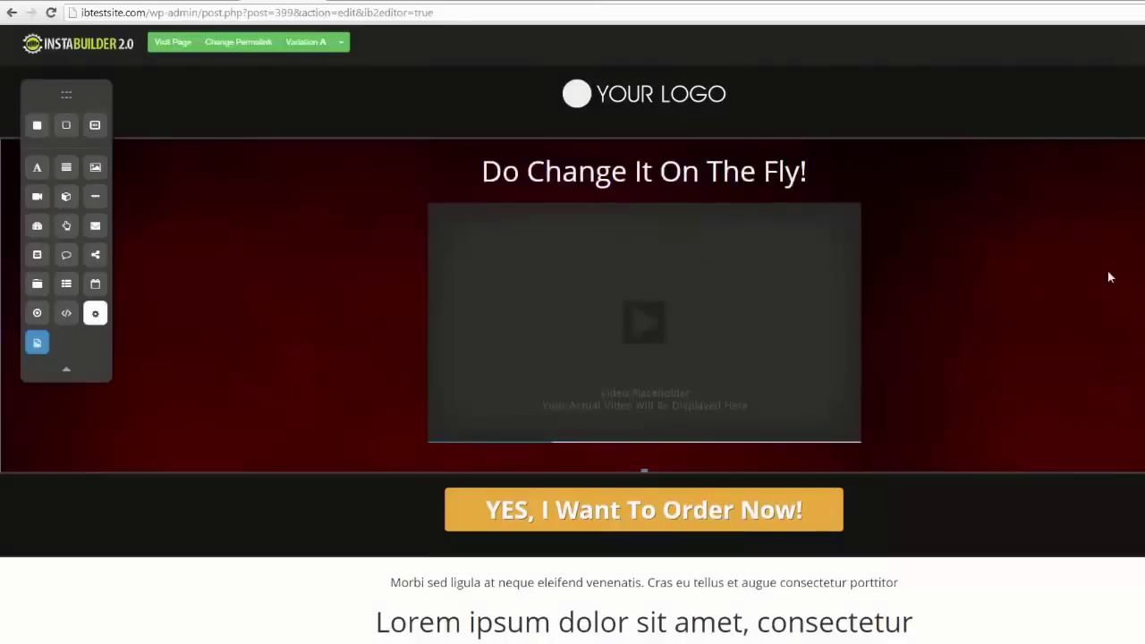
- Move the headline below the video and add a title element with a text element under it above the video
left_click_drag(816, 169, 894, 404)
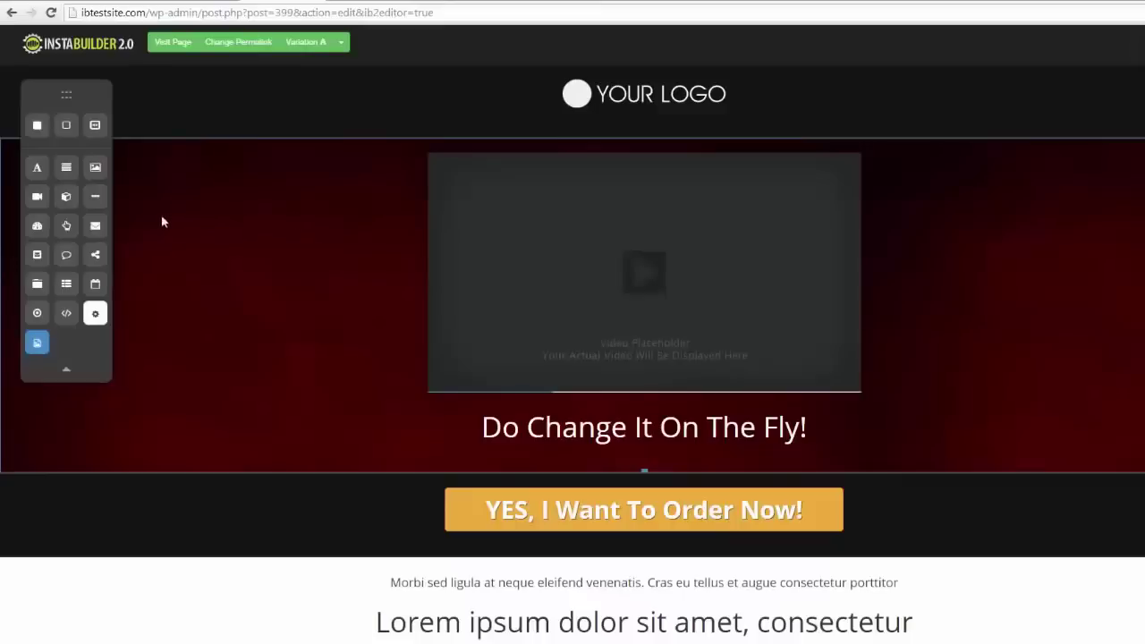
left_click_drag(43, 175, 560, 163)
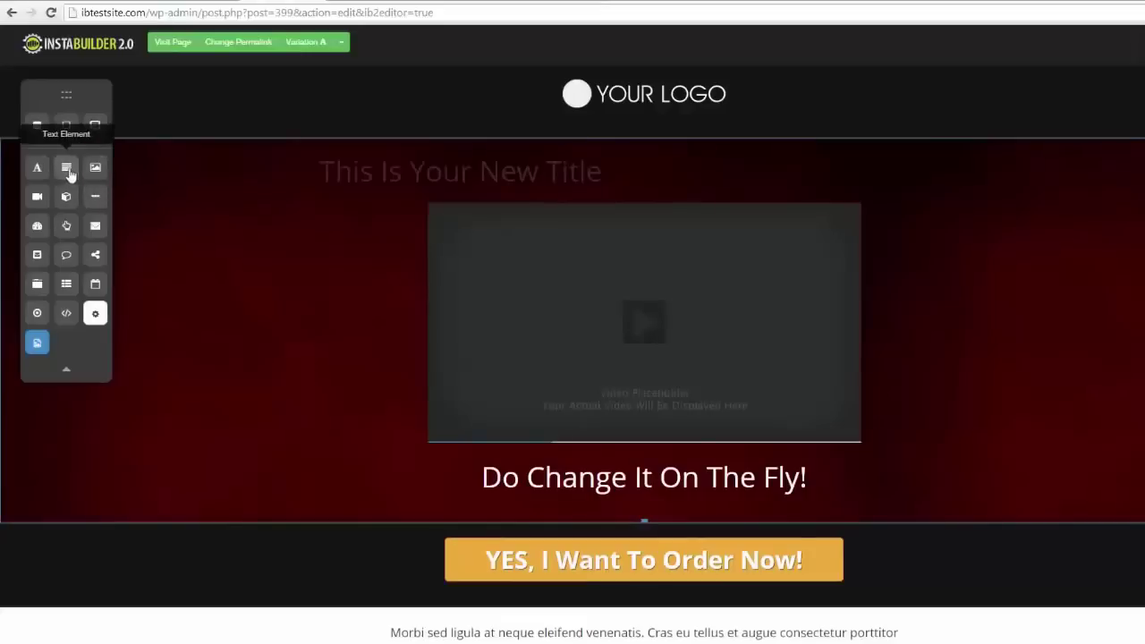
left_click_drag(67, 167, 537, 206)
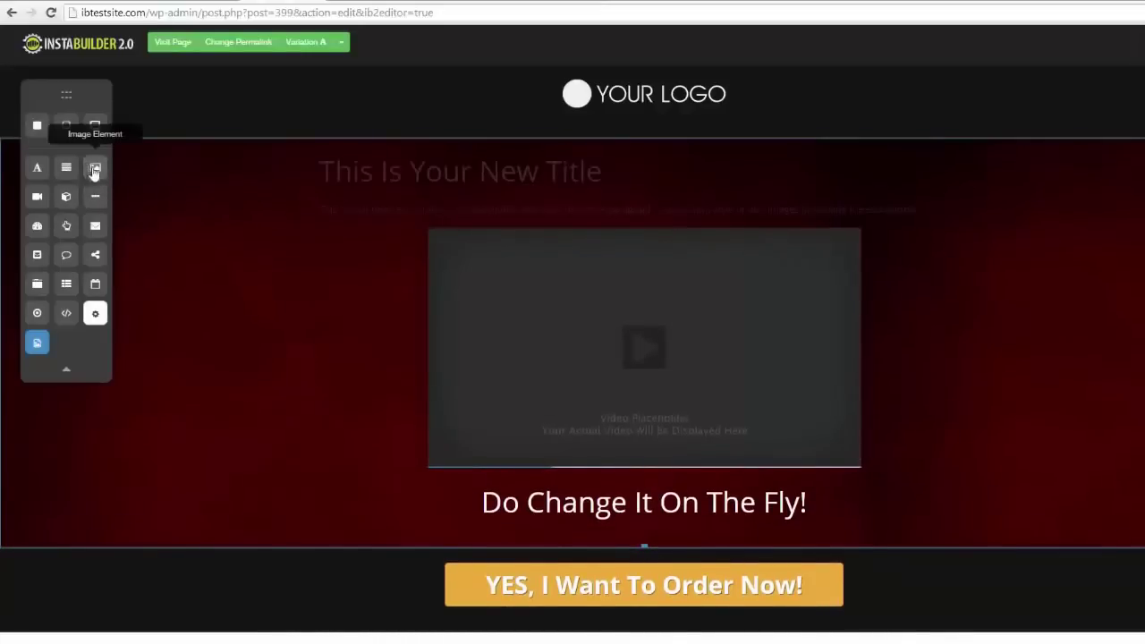
- Try out an image element above the video and remove it again
left_click_drag(94, 166, 553, 248)
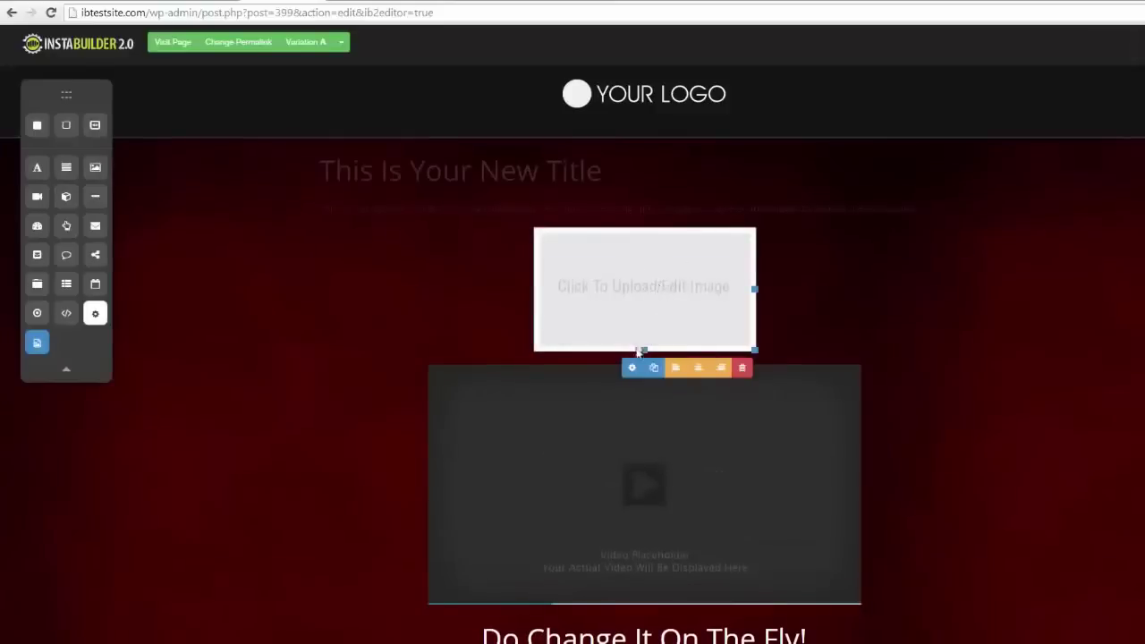
left_click(630, 368)
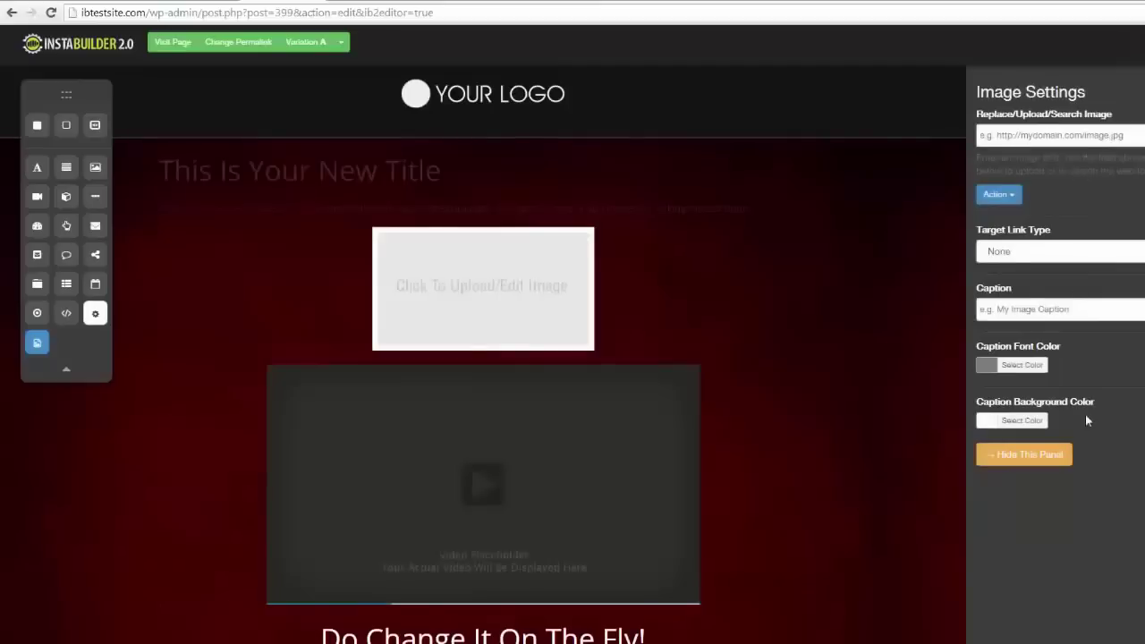
left_click(1081, 148)
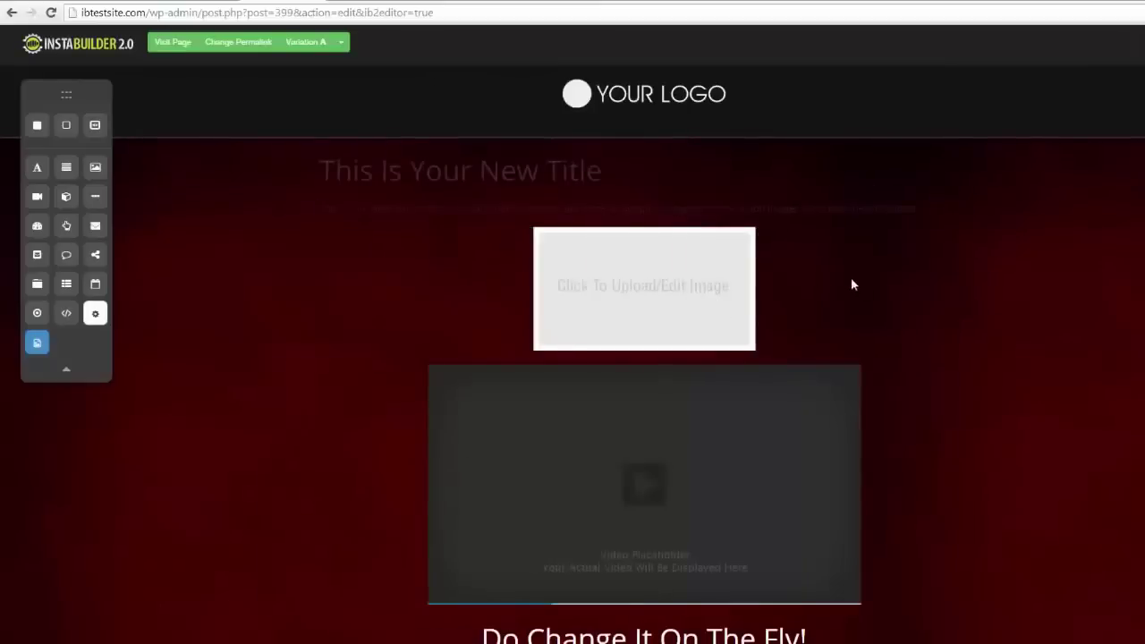
mouse_move(735, 286)
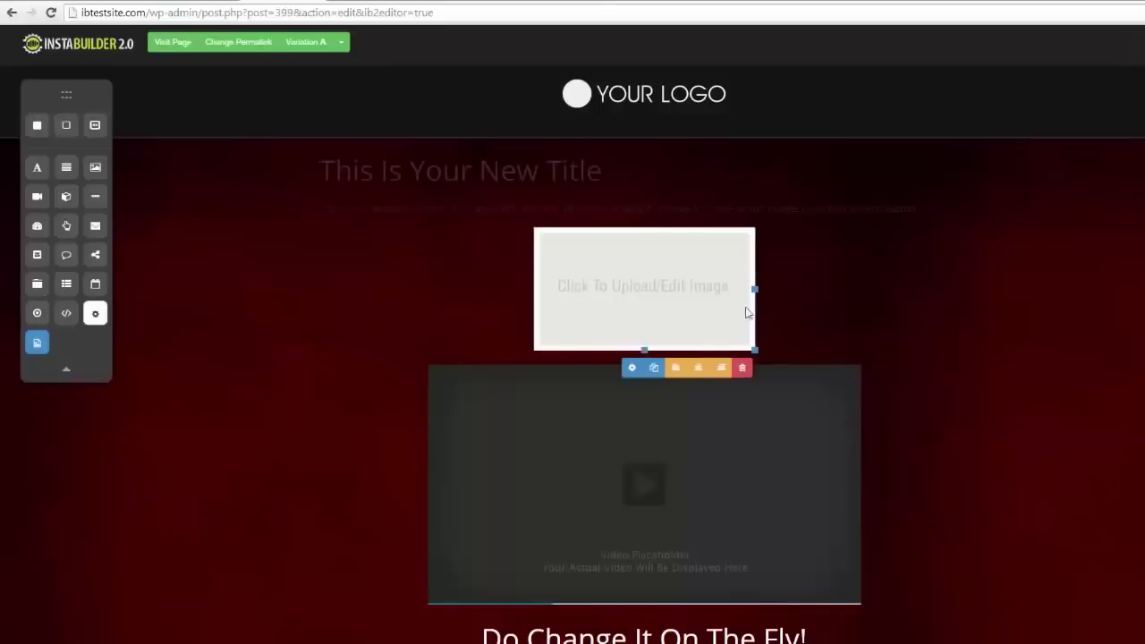
left_click(741, 370)
left_click(677, 96)
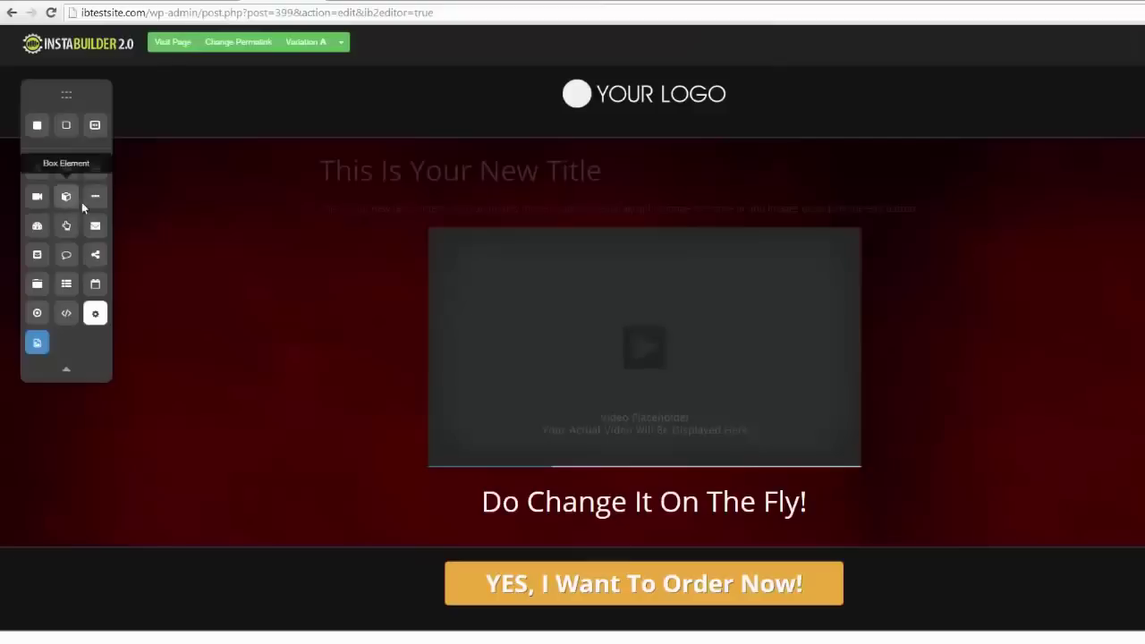
- Add a countdown element between the new title and text, and view its countdown setup options
left_click_drag(40, 230, 600, 200)
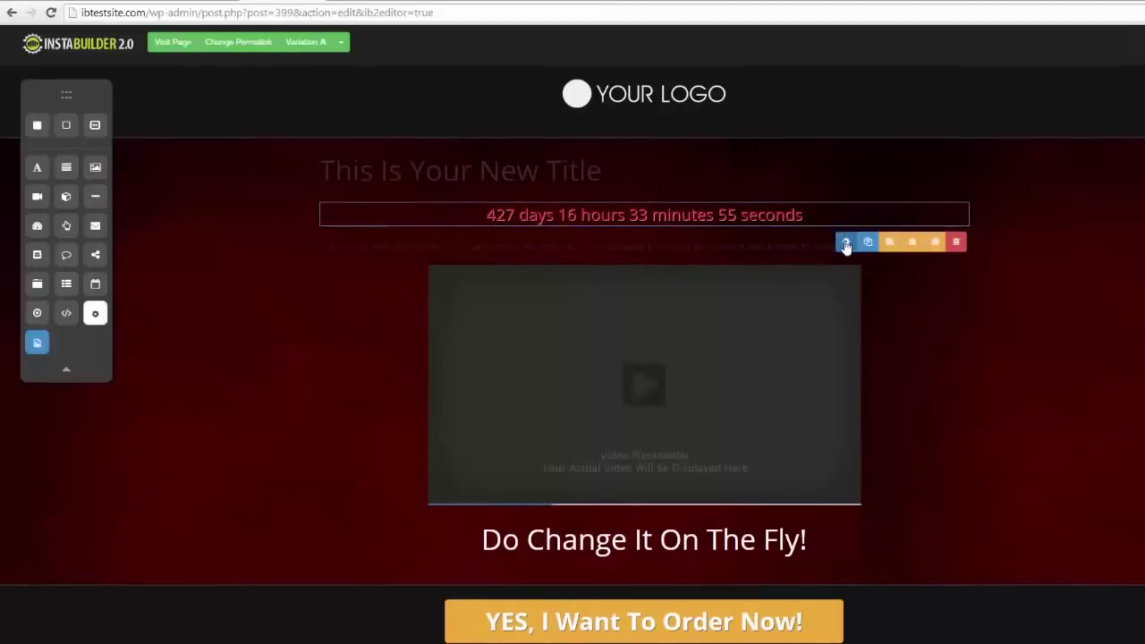
left_click(846, 242)
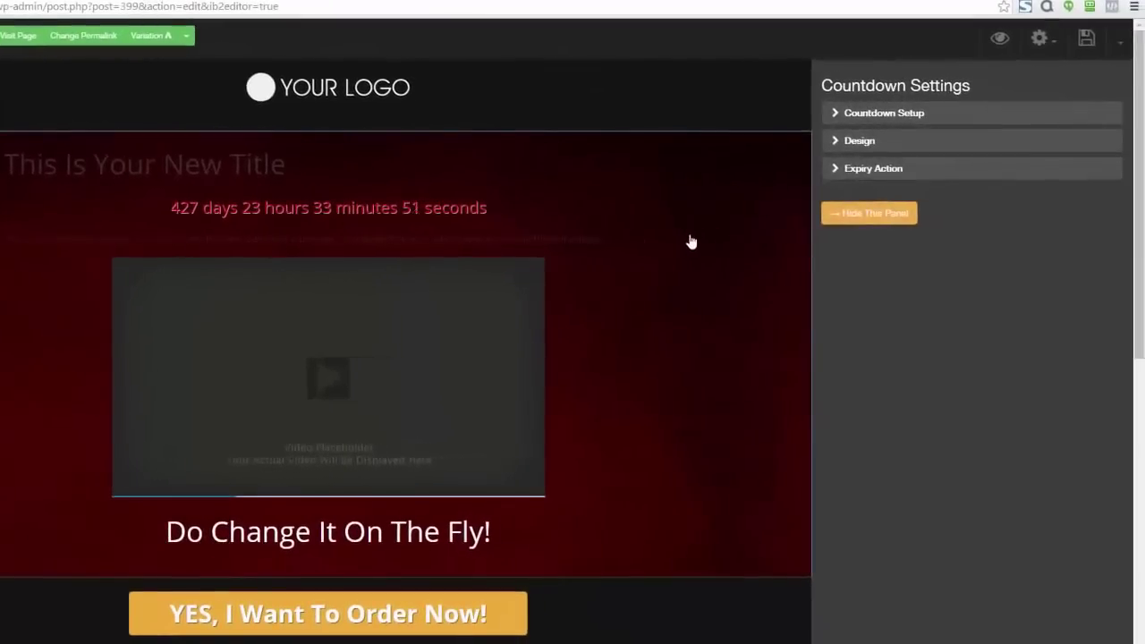
left_click(832, 114)
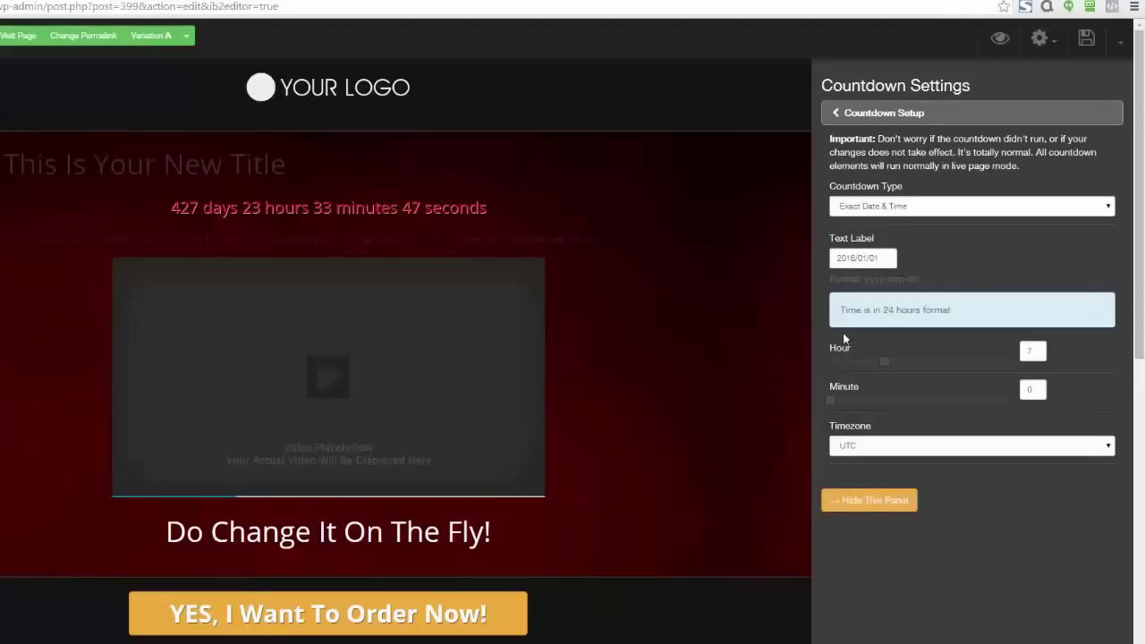
left_click(836, 114)
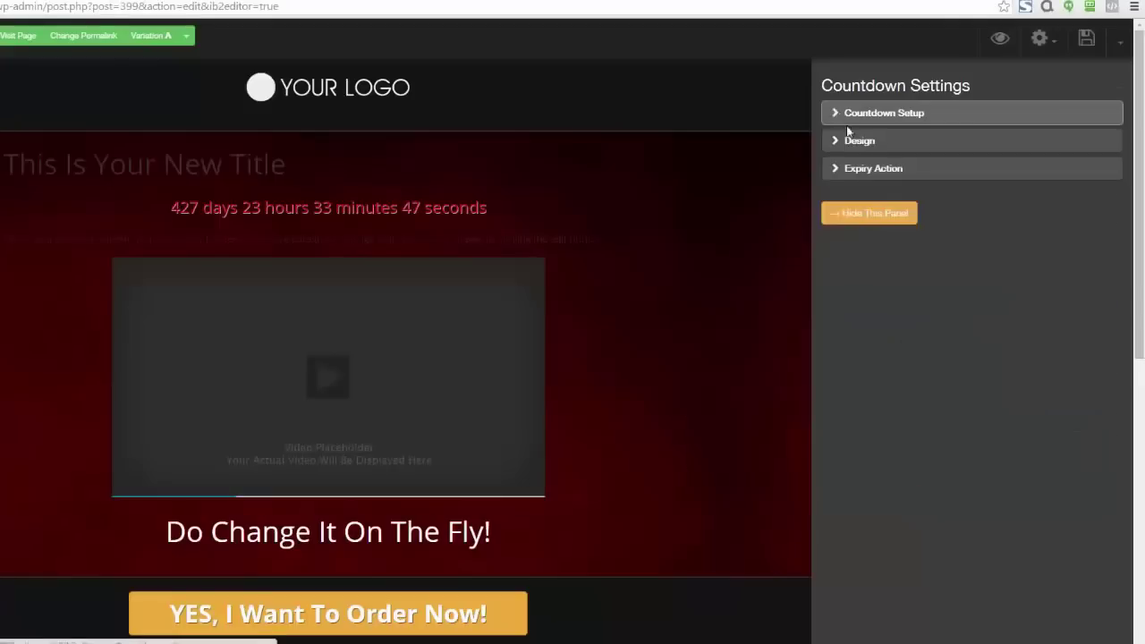
- Try the Fancy Text countdown style, and set the countdown's style to Flat Box
left_click(837, 144)
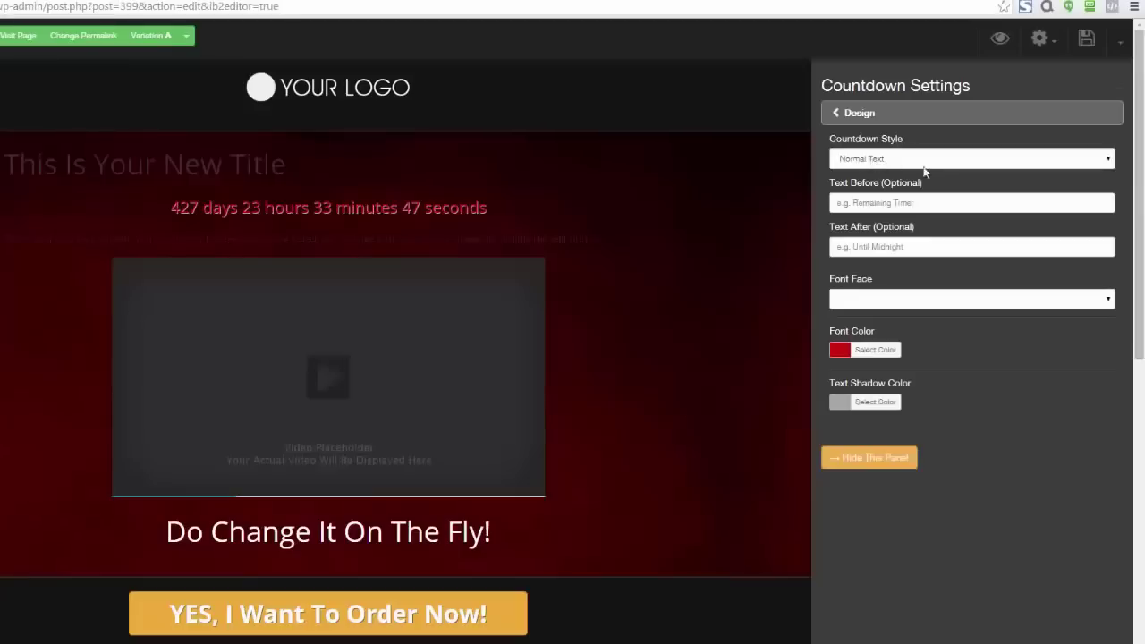
left_click(1094, 165)
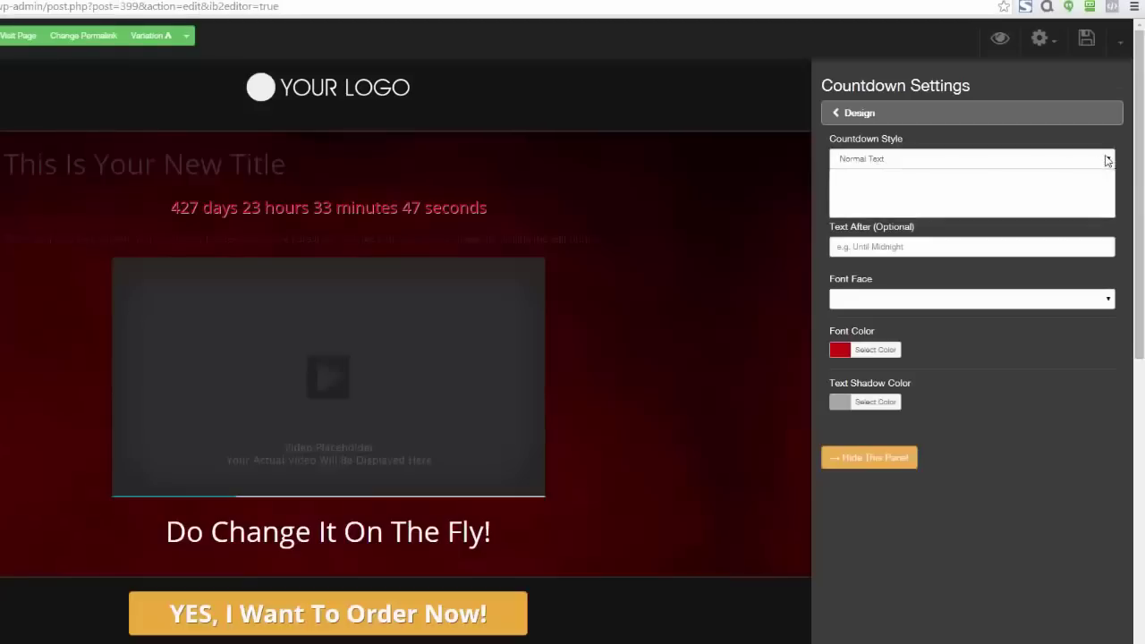
left_click(900, 171)
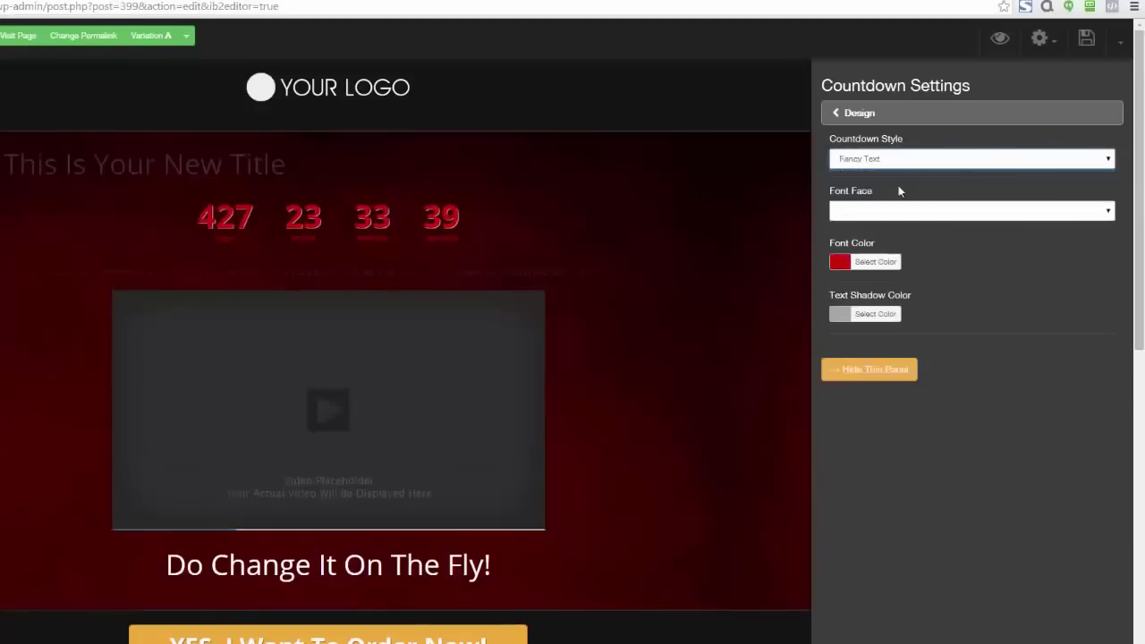
left_click(1103, 157)
left_click(990, 194)
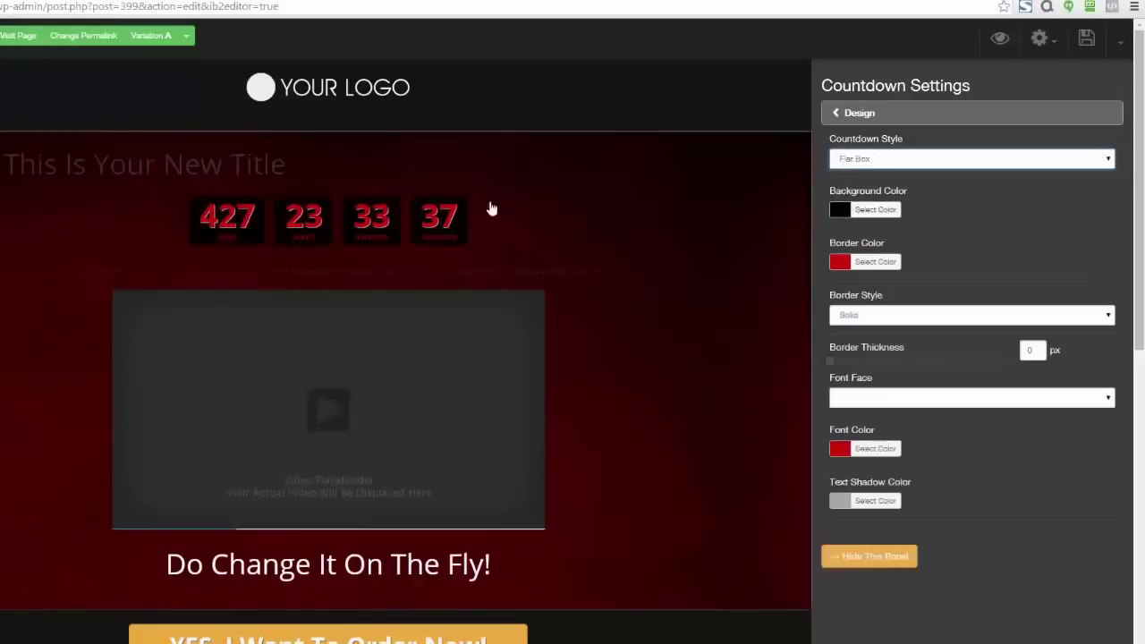
- Try the Glossy Box countdown style, switch to the Circular style, and set the countdown's font color to near-white #f9f9f9
left_click(1100, 166)
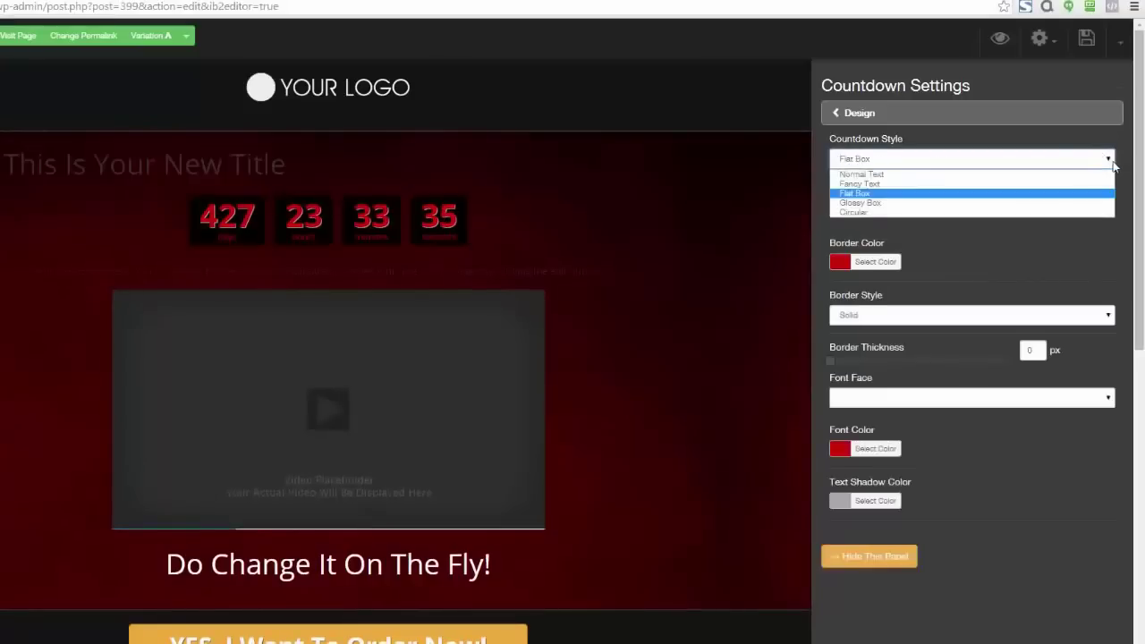
left_click(1015, 207)
left_click(1089, 166)
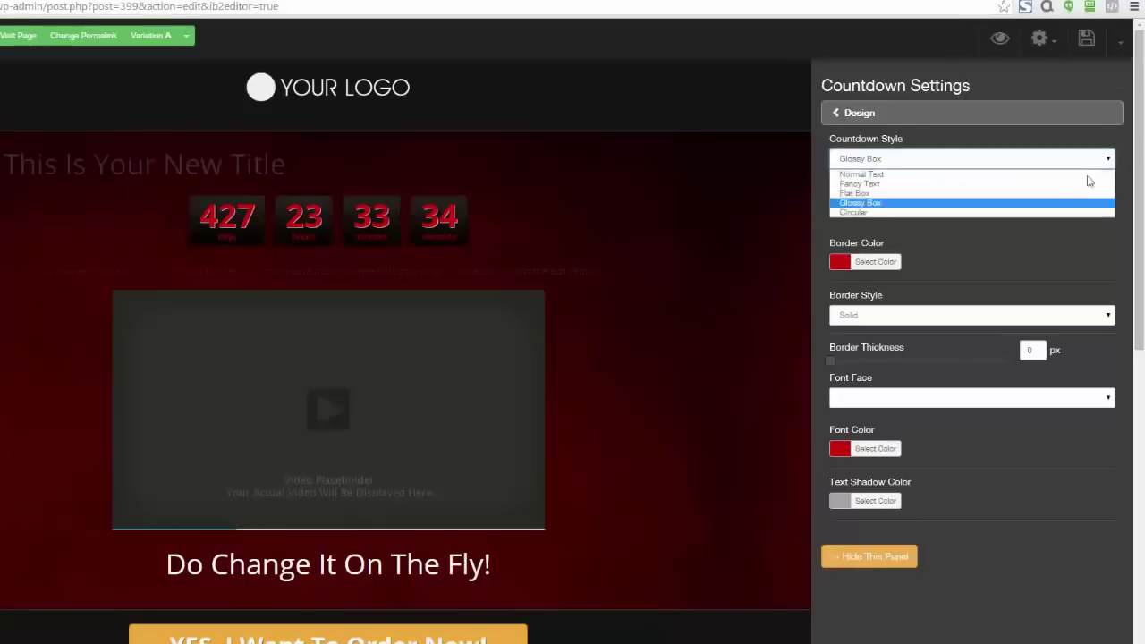
left_click(1051, 214)
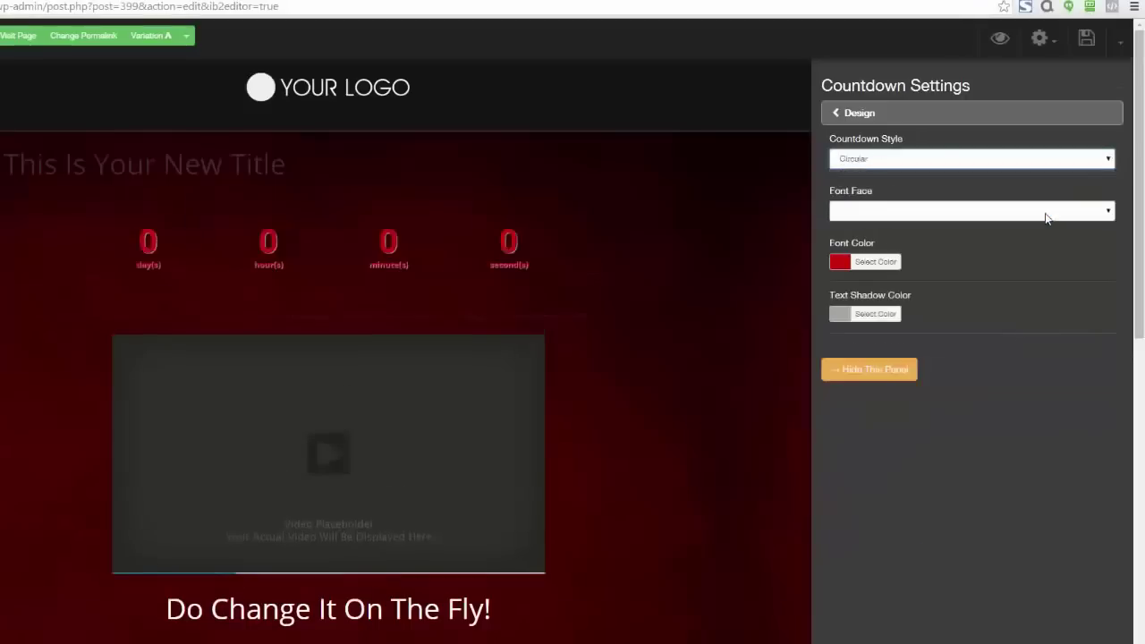
left_click(840, 263)
left_click_drag(849, 304, 821, 294)
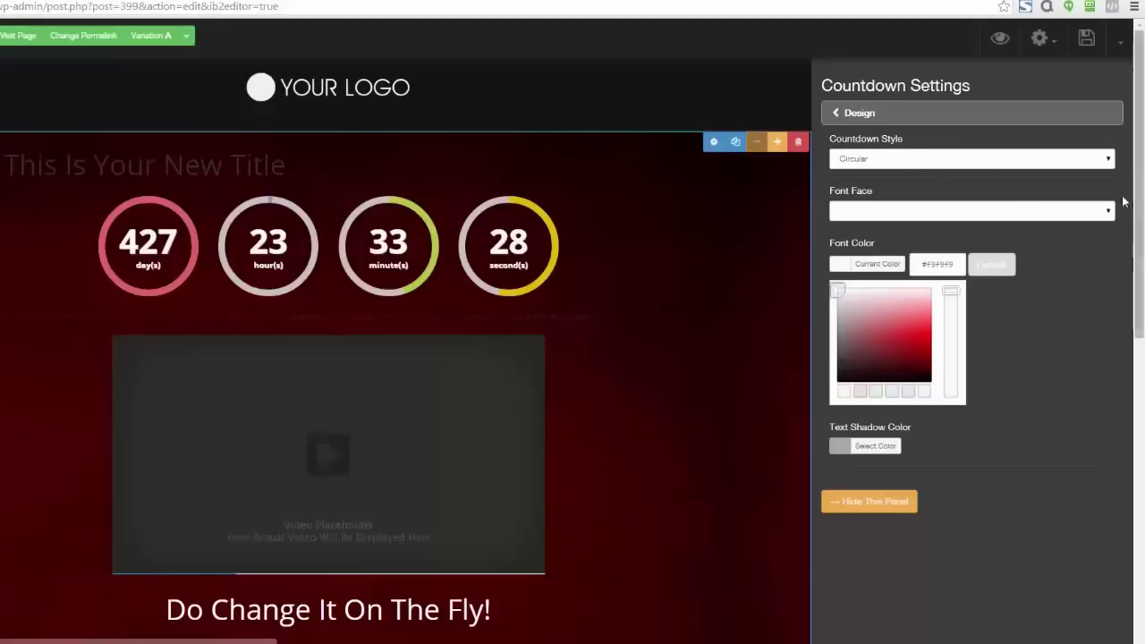
- Set the countdown's style to Flat Box and change its background color to a very dark red
left_click(917, 158)
left_click(975, 193)
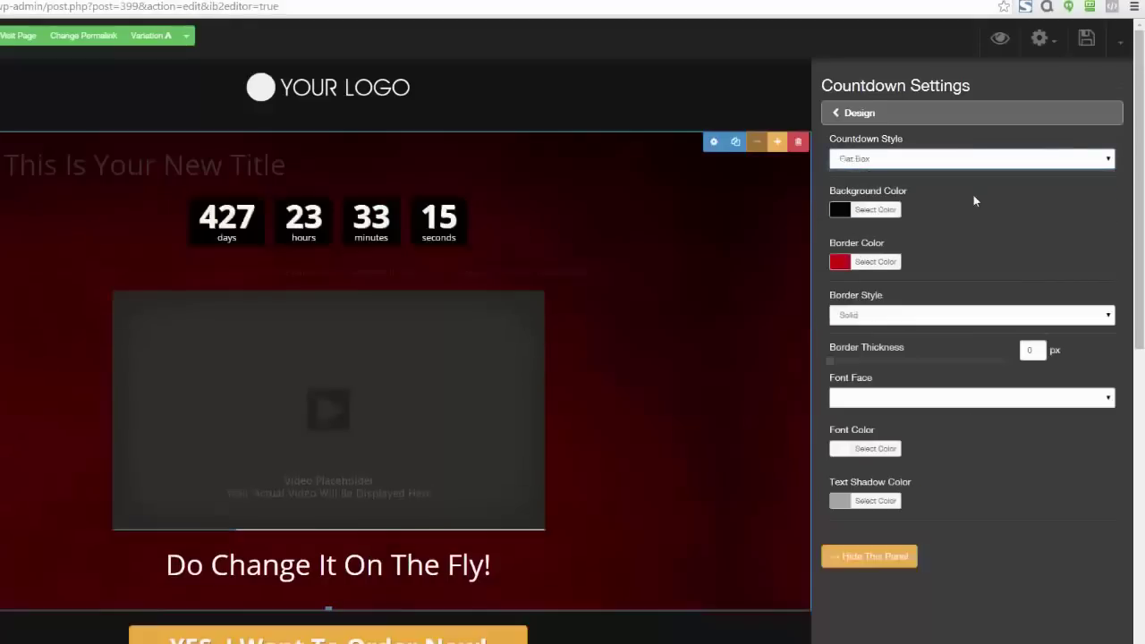
left_click(842, 215)
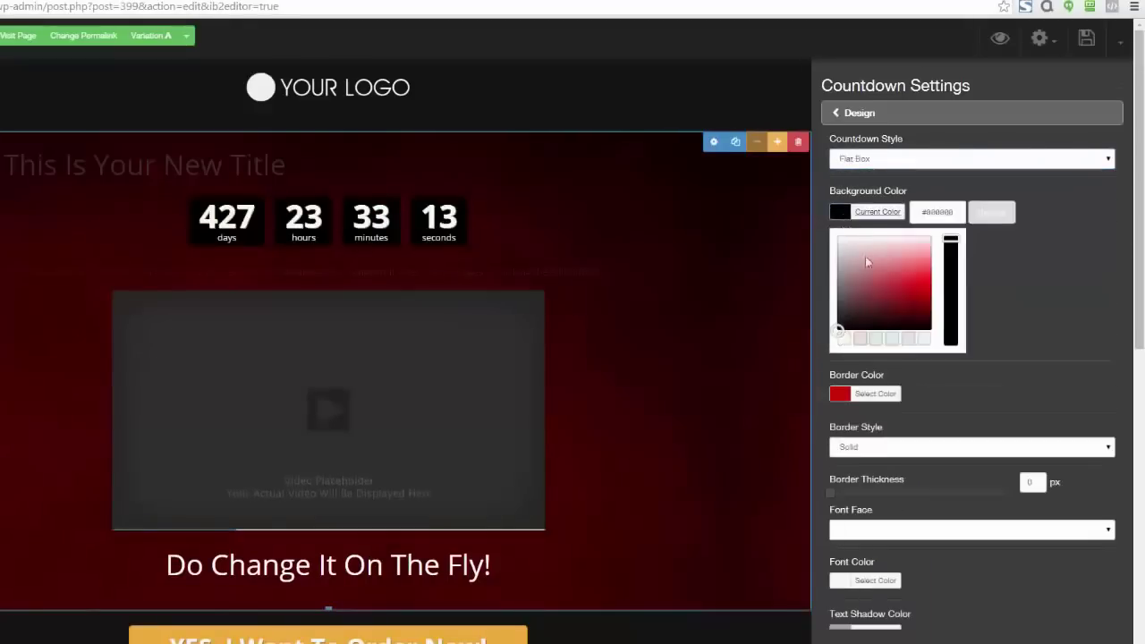
mouse_move(866, 256)
left_mouse_down()
mouse_move(866, 302)
mouse_move(921, 263)
mouse_move(910, 306)
mouse_move(881, 260)
mouse_move(913, 307)
mouse_move(905, 255)
mouse_move(928, 314)
mouse_move(915, 263)
mouse_move(893, 289)
mouse_move(930, 329)
mouse_move(955, 340)
mouse_move(961, 329)
left_mouse_up()
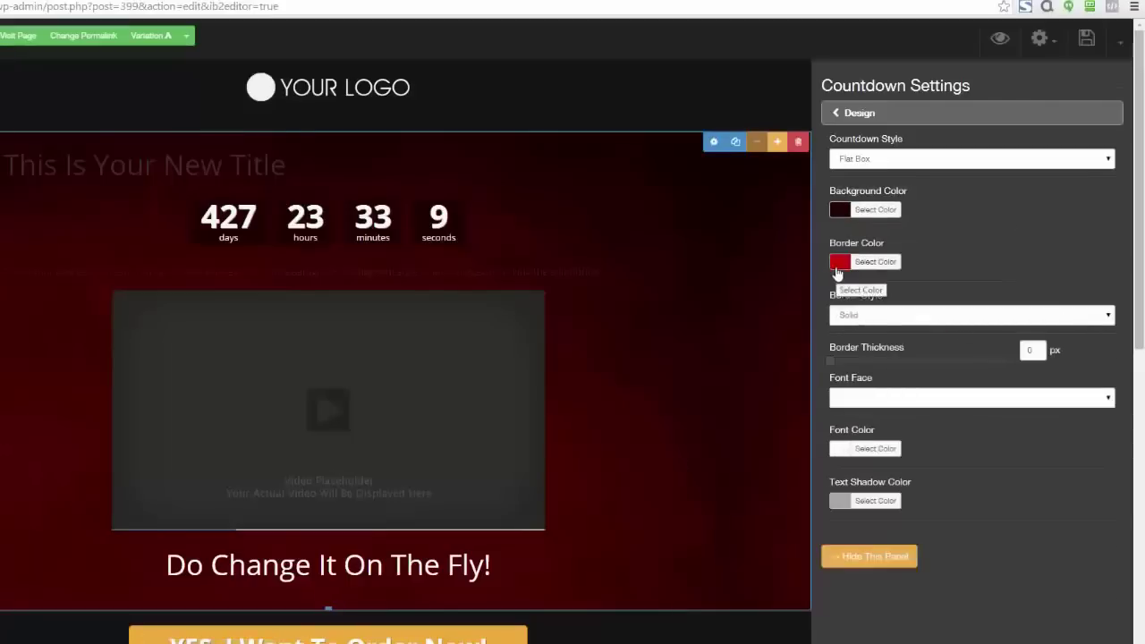
- Examine the action types available for when the countdown expires, and close the countdown settings
left_click(832, 117)
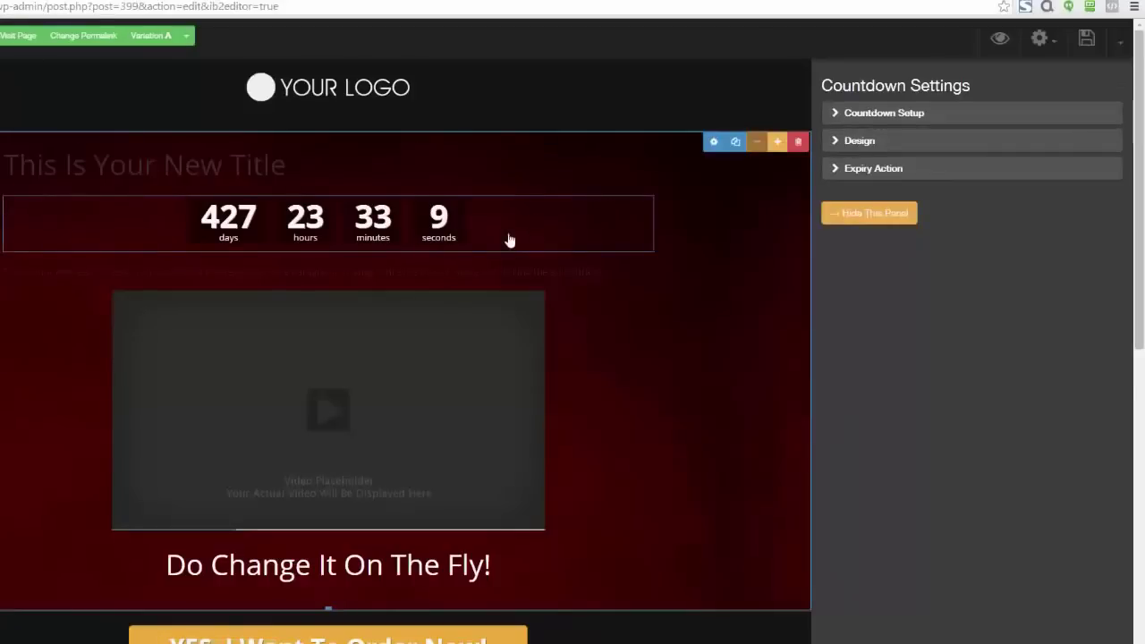
left_click(832, 174)
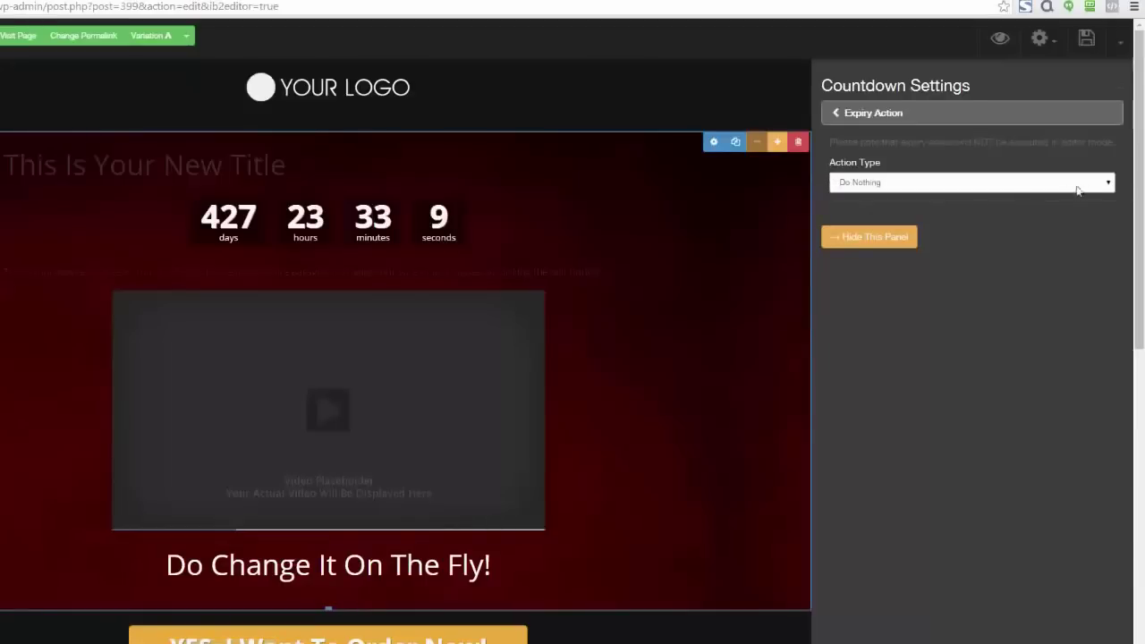
left_click(1077, 188)
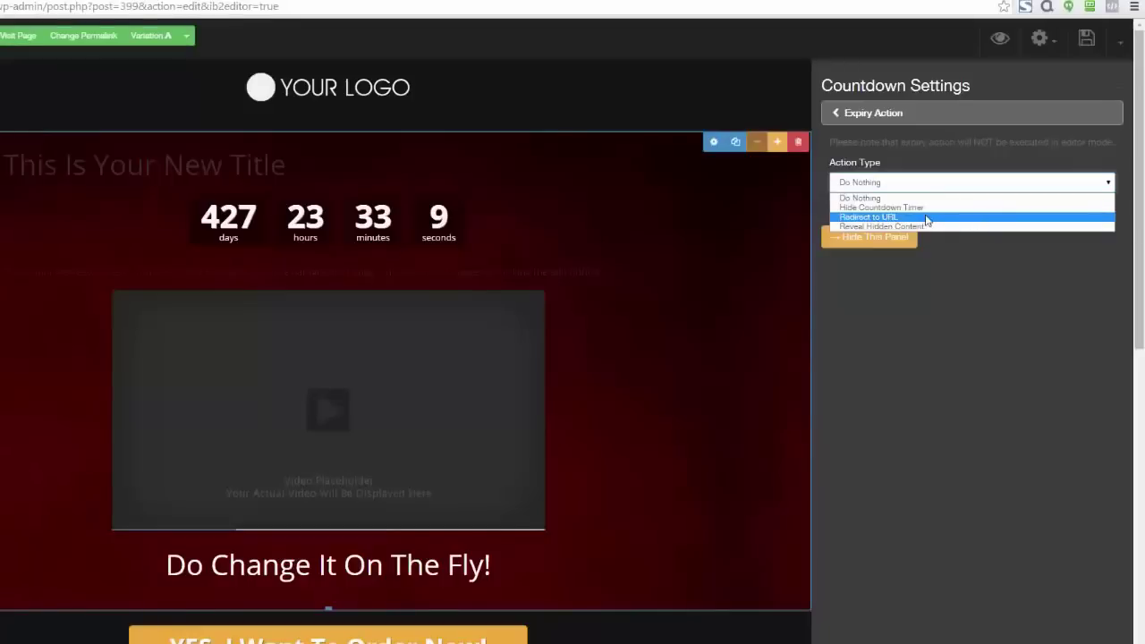
left_click(934, 270)
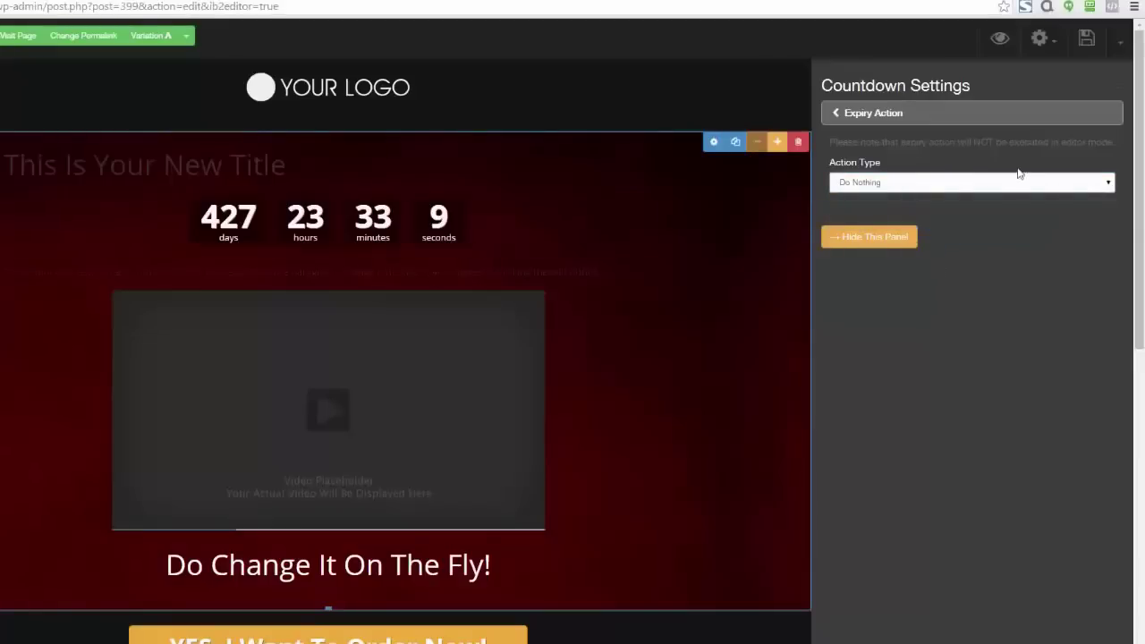
left_click(1116, 93)
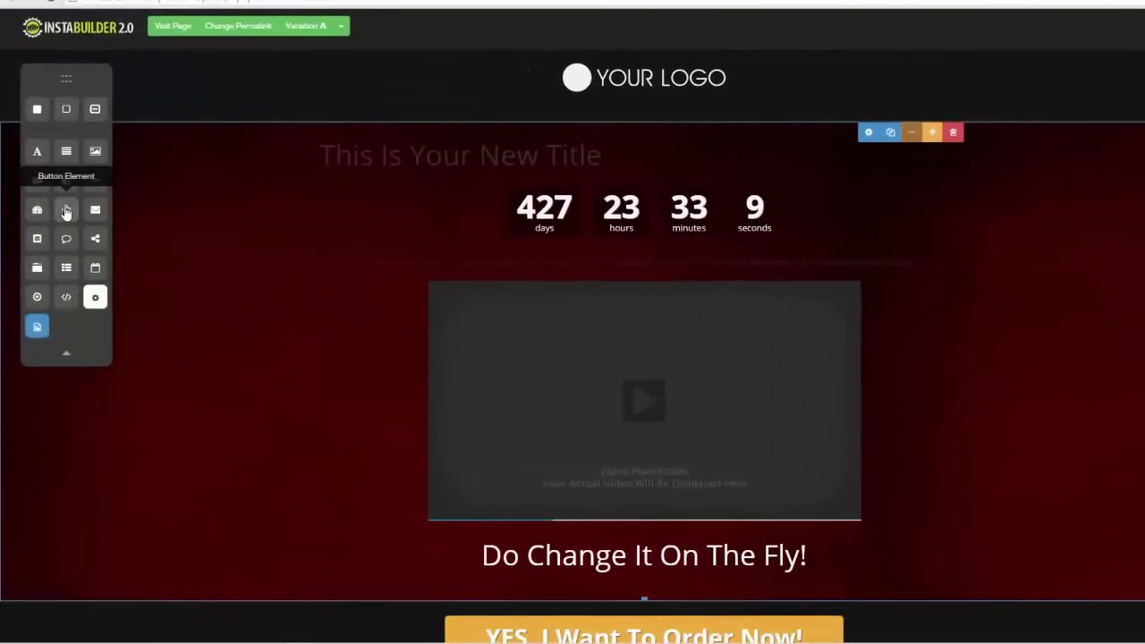
- Delete the countdown element between the new title and the text
mouse_move(926, 249)
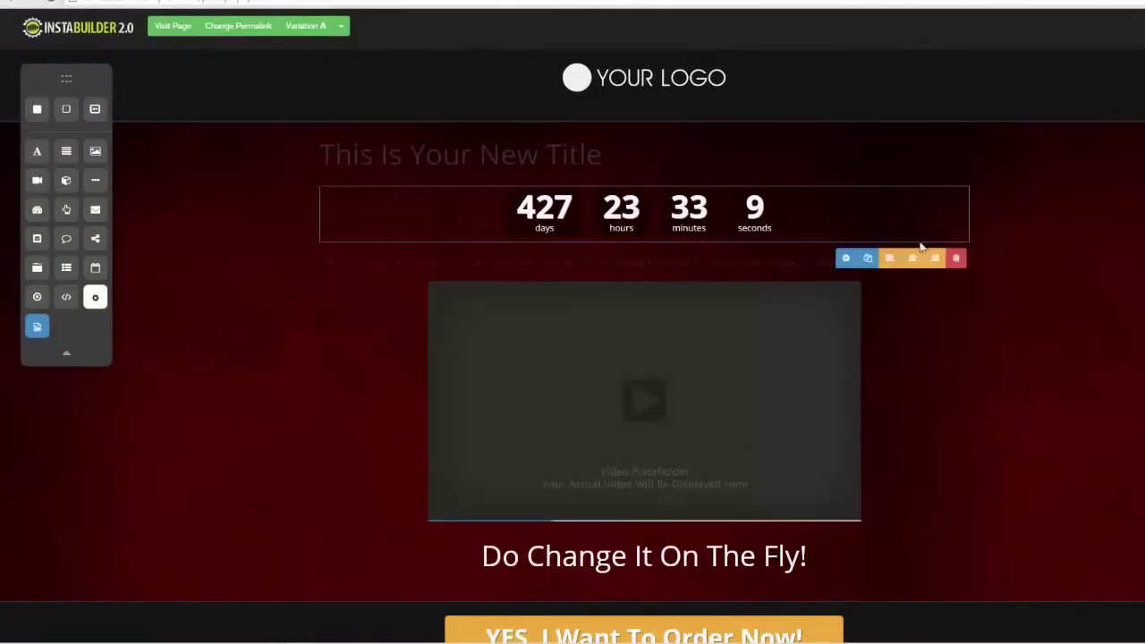
left_click(956, 259)
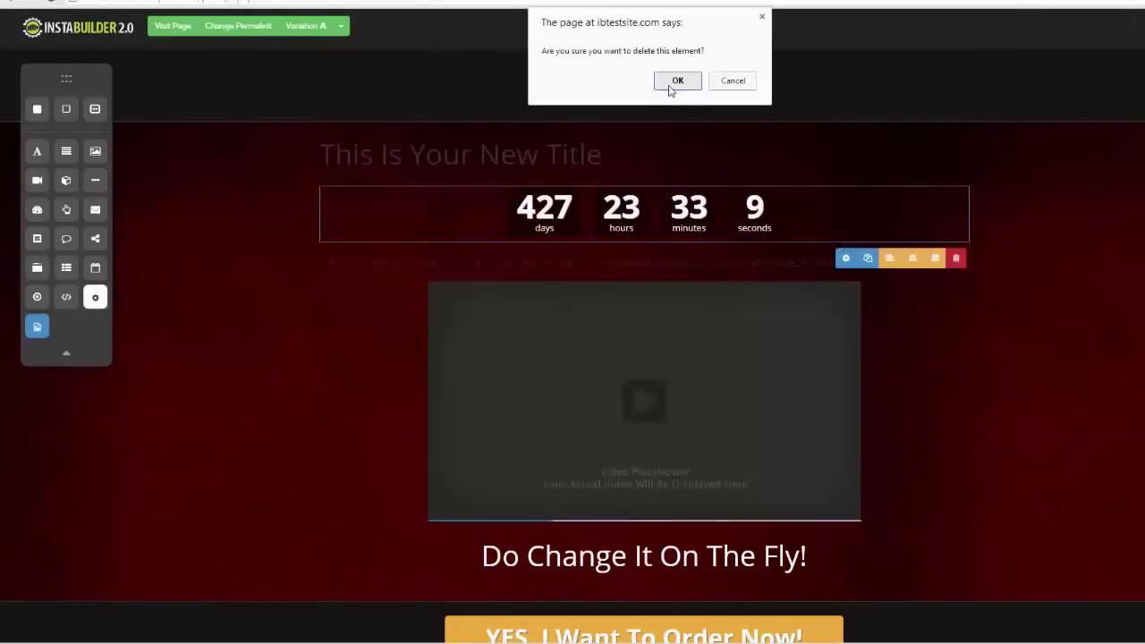
left_click(673, 80)
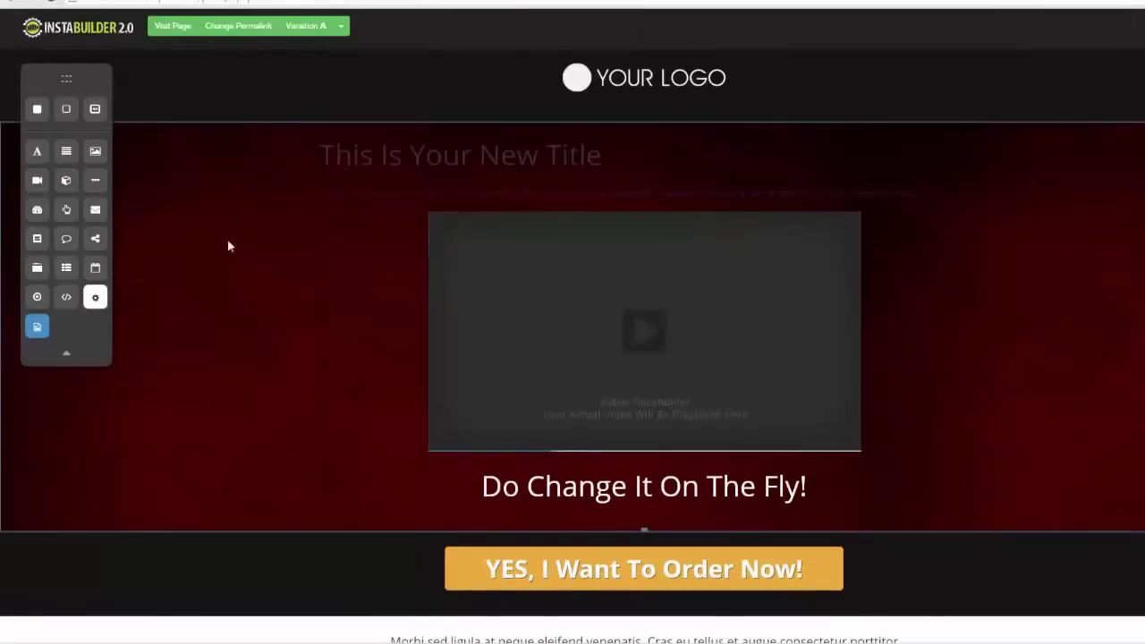
- Add a button element between the new title and the text, and view its text label and font settings
left_click_drag(191, 213, 542, 198)
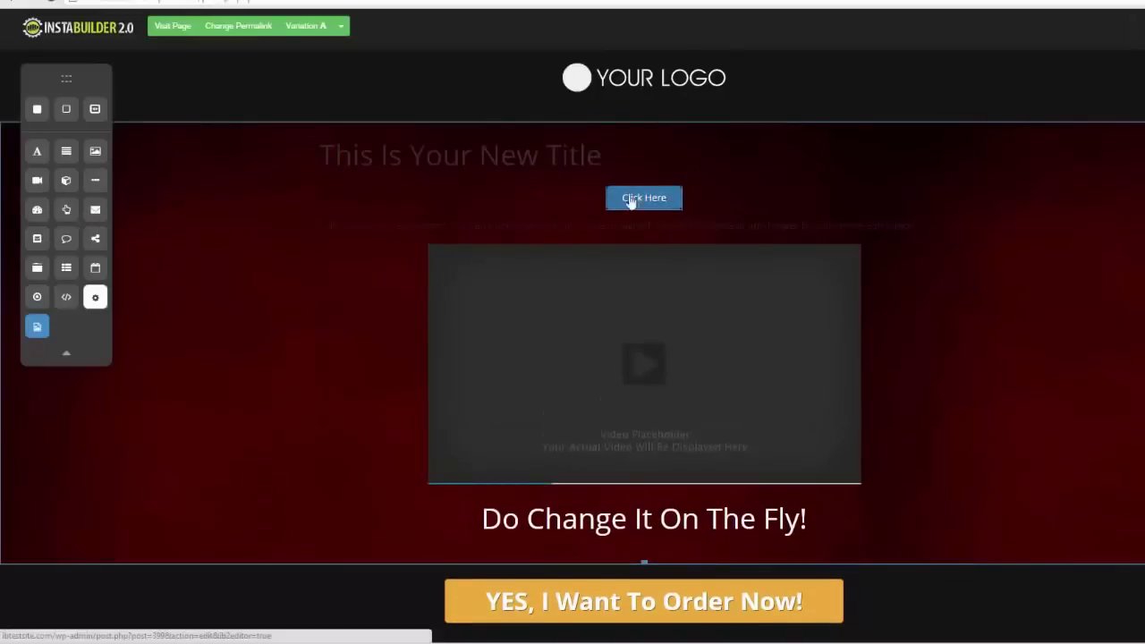
mouse_move(665, 213)
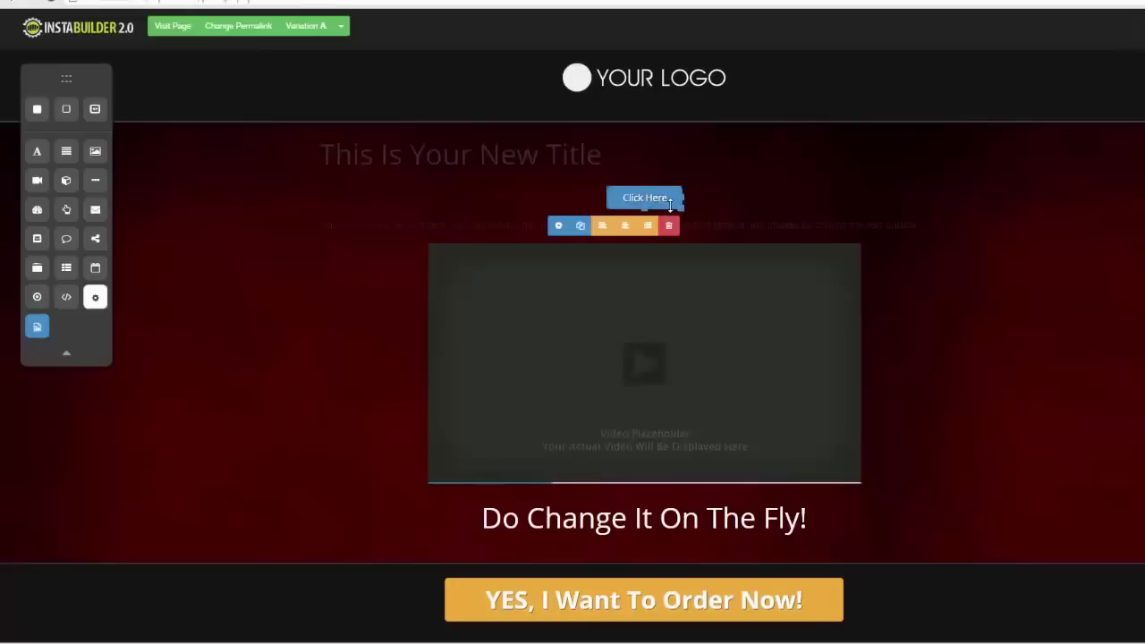
left_click(558, 226)
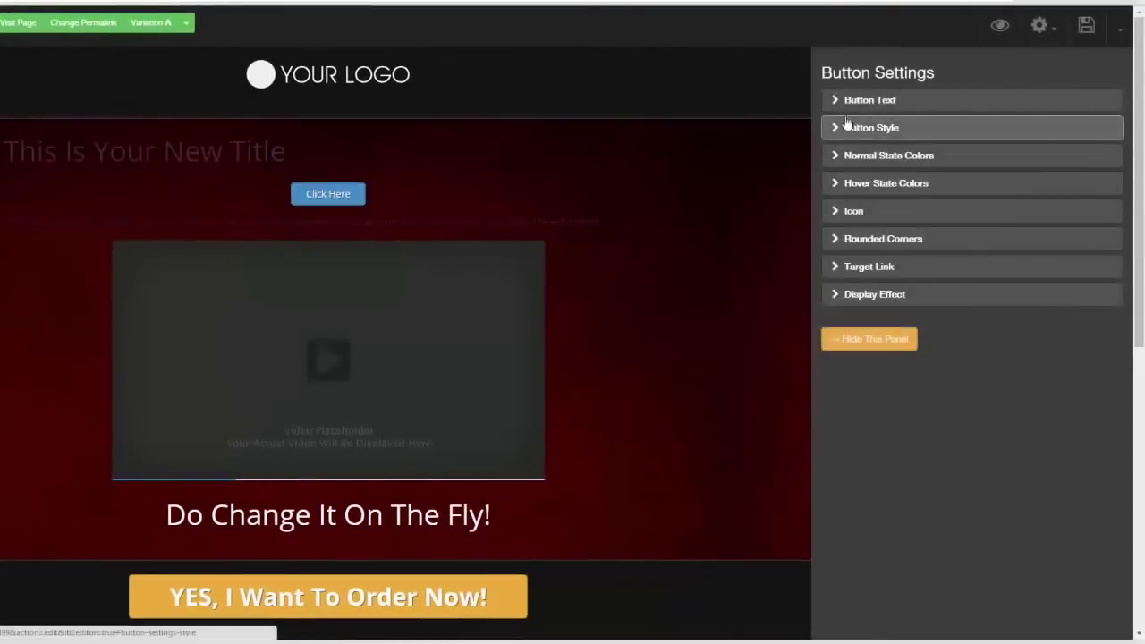
left_click(836, 106)
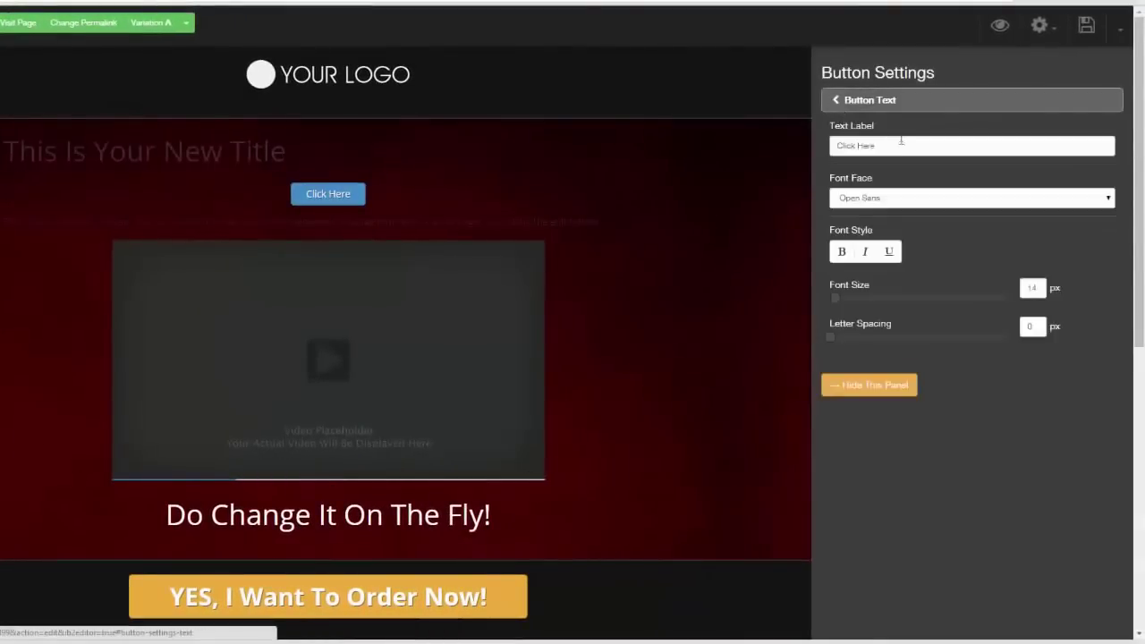
left_click_drag(899, 140, 816, 148)
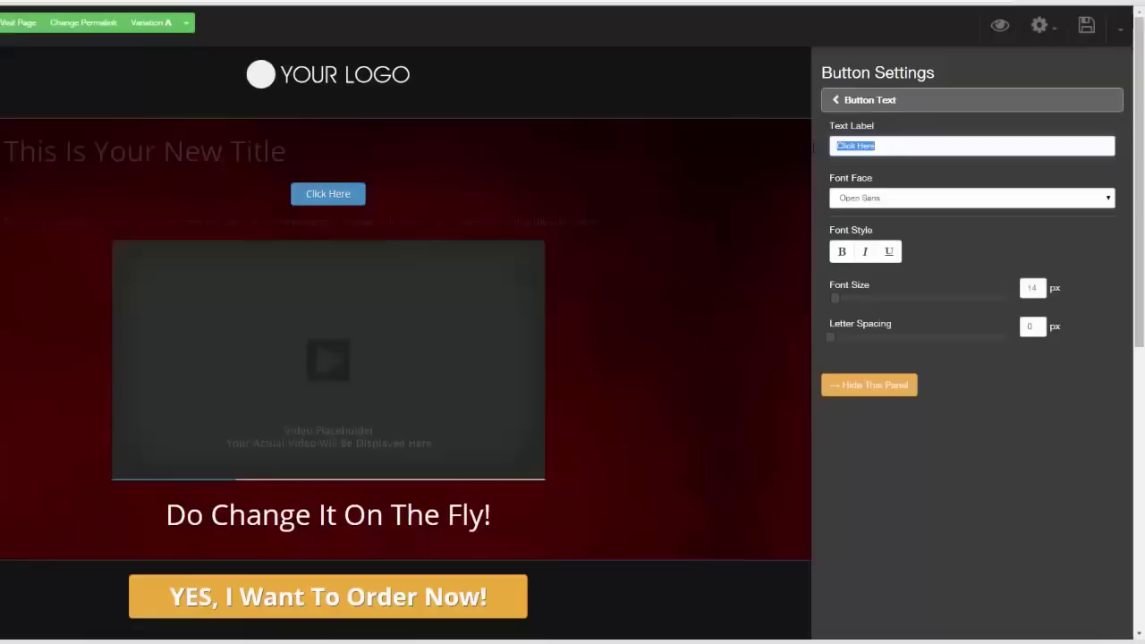
left_click(834, 102)
- Try the Glossy style on the new button and set the style back to Flat
left_click(830, 124)
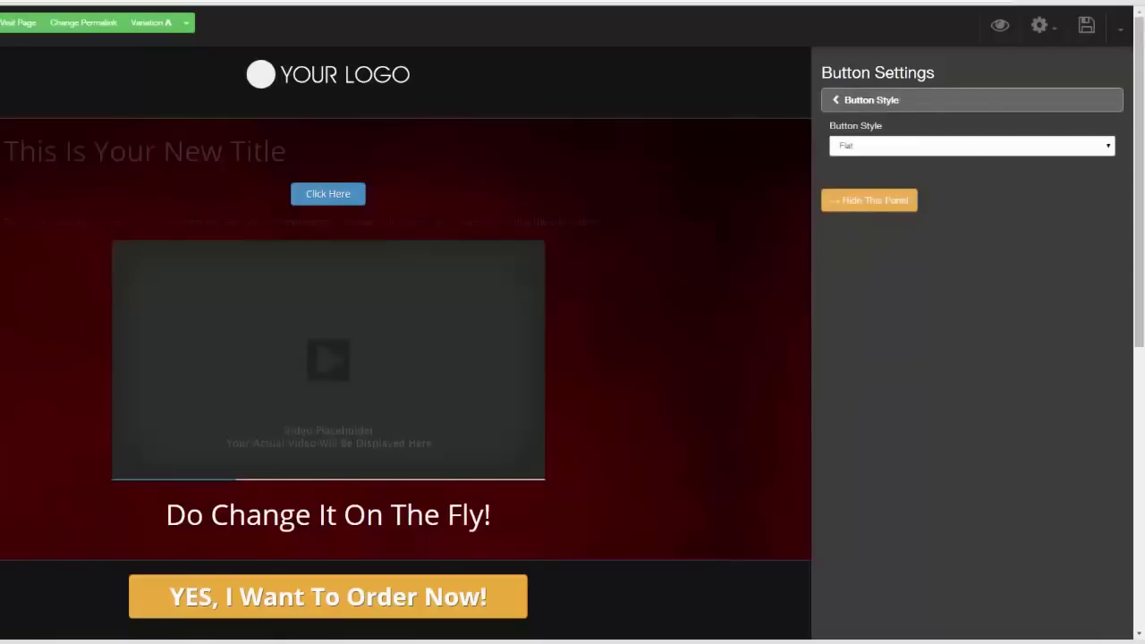
left_click(1107, 148)
left_click(1077, 169)
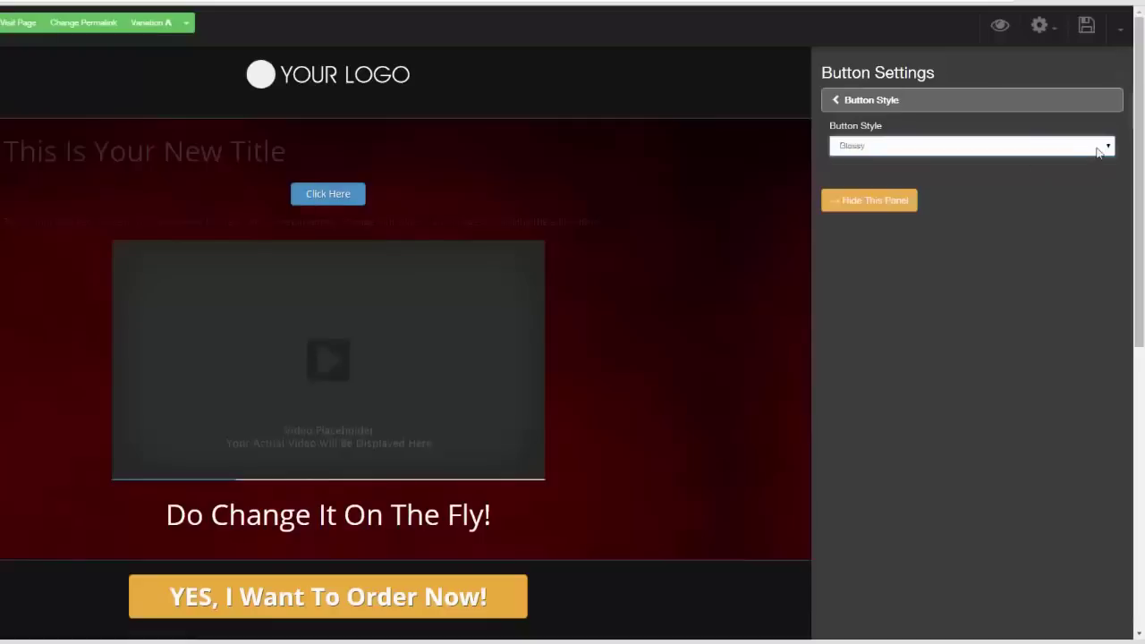
left_click(1099, 148)
left_click(1049, 161)
left_click(835, 109)
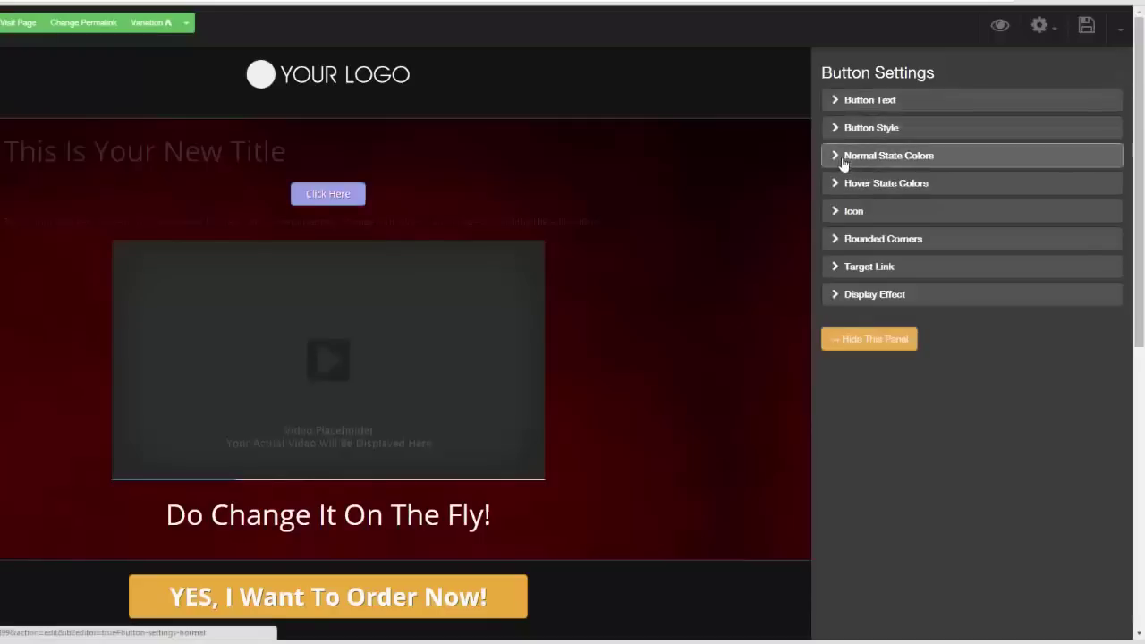
- Set the new button's normal state color to a deep blue (#1919c0)
left_click(847, 154)
left_click(868, 146)
left_click_drag(913, 197, 907, 224)
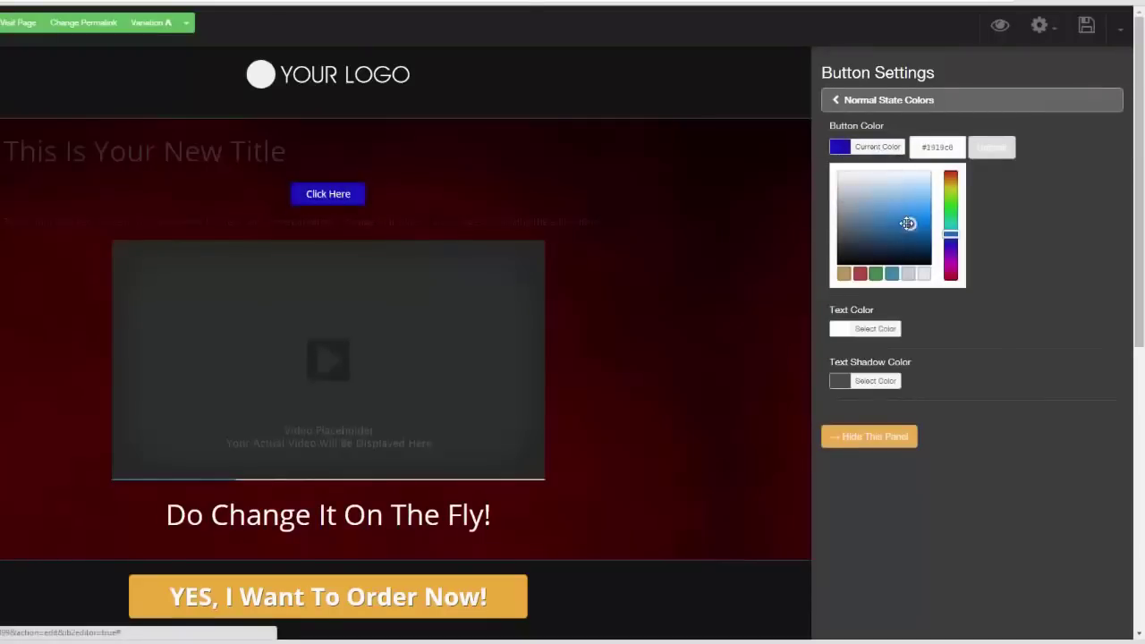
left_click(1043, 215)
left_click(837, 101)
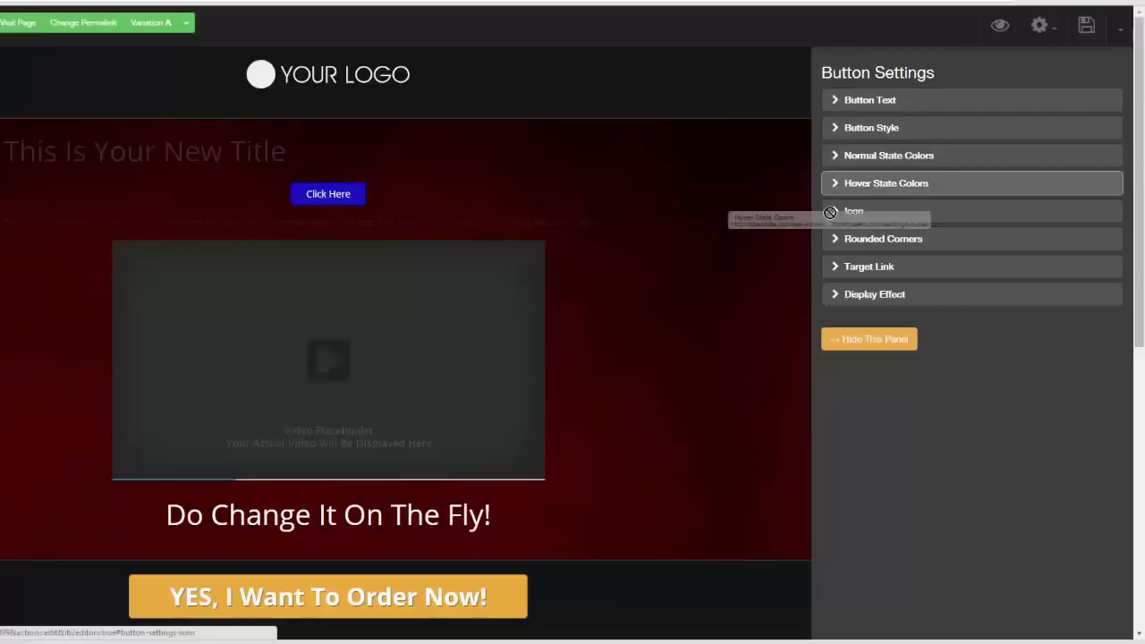
- Set the new button's hover state color to a light orange (#f6cd88)
left_click(835, 184)
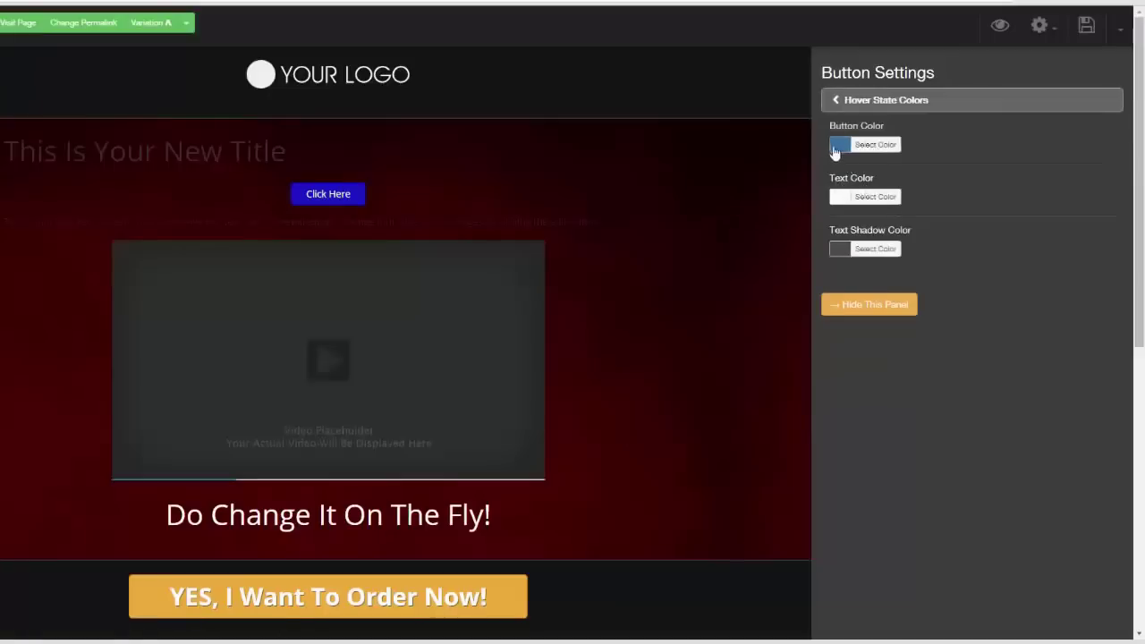
left_click(839, 145)
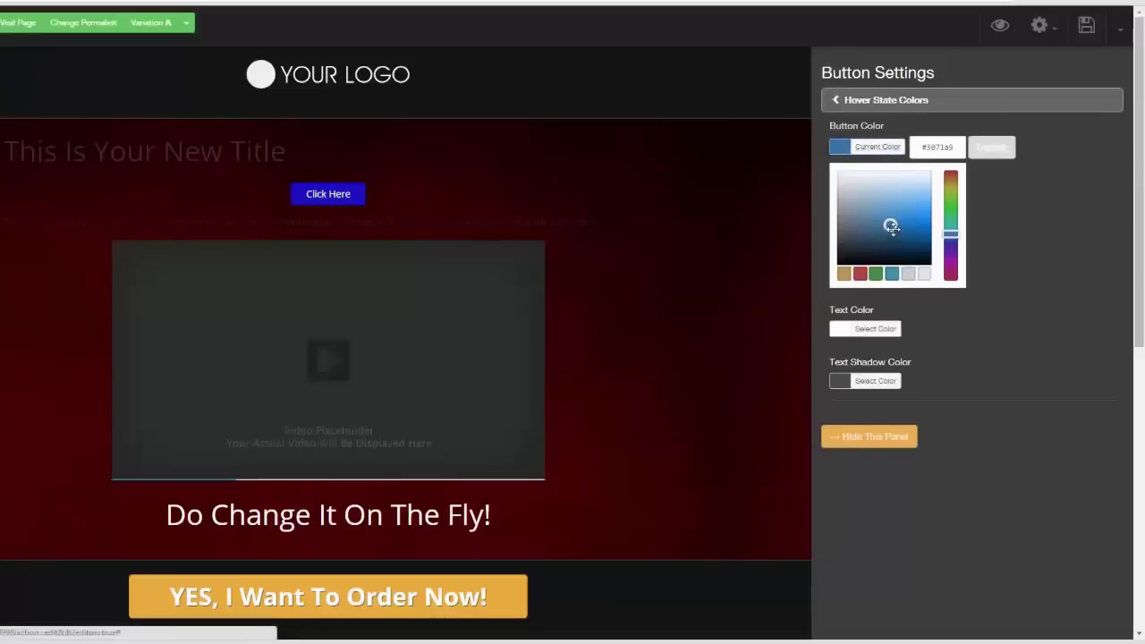
left_click(844, 273)
left_click(918, 194)
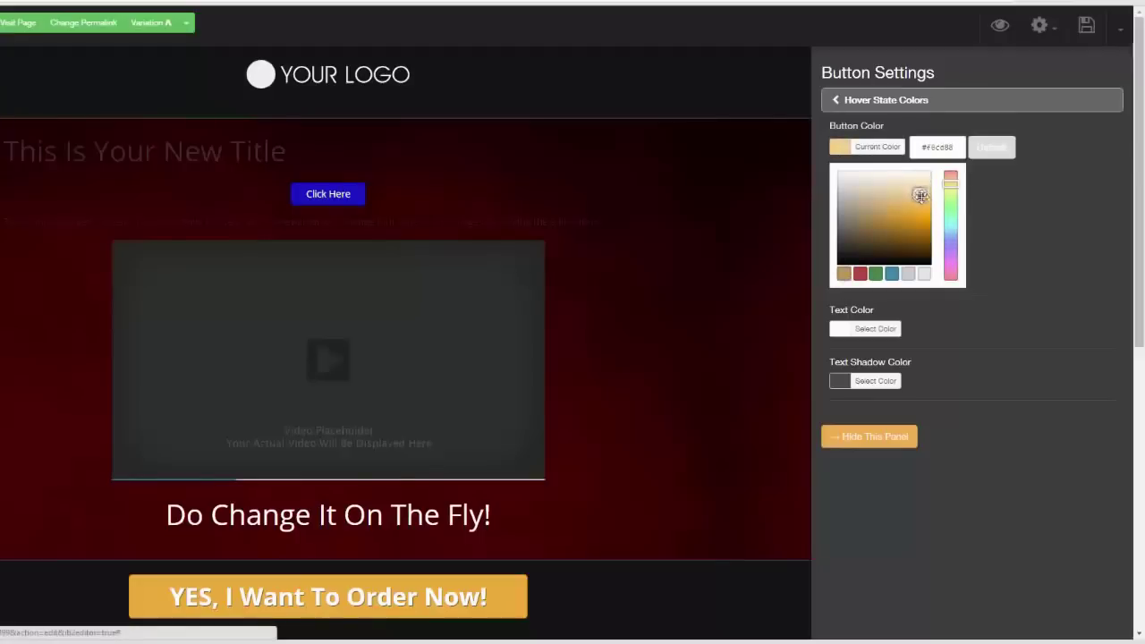
left_click(833, 101)
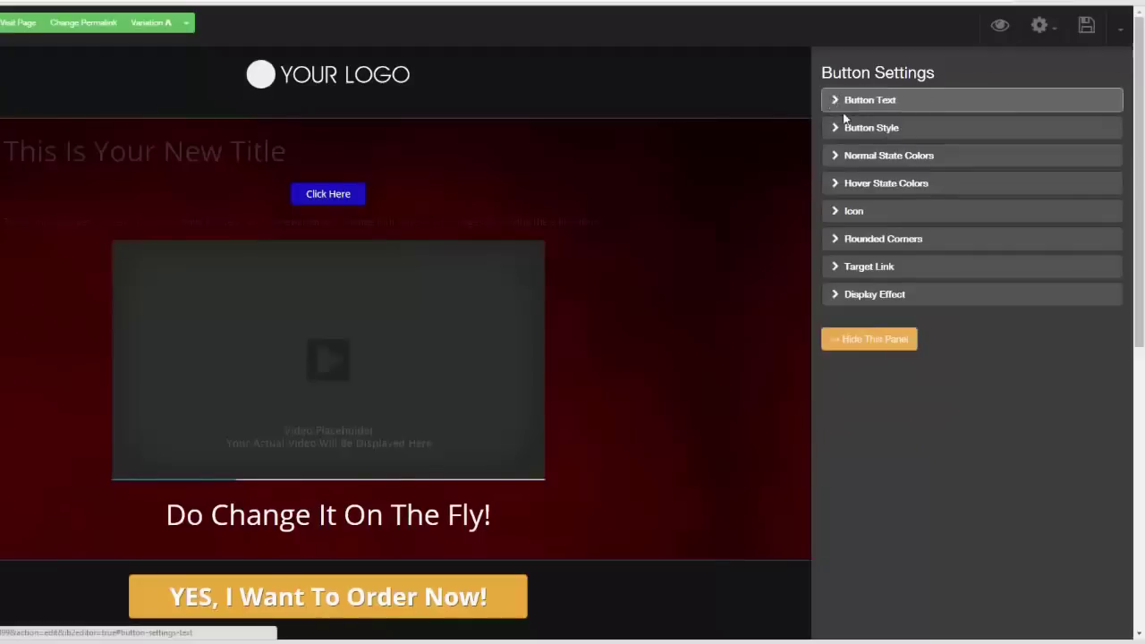
- Add a circled check mark icon before the new button's text
left_click(835, 218)
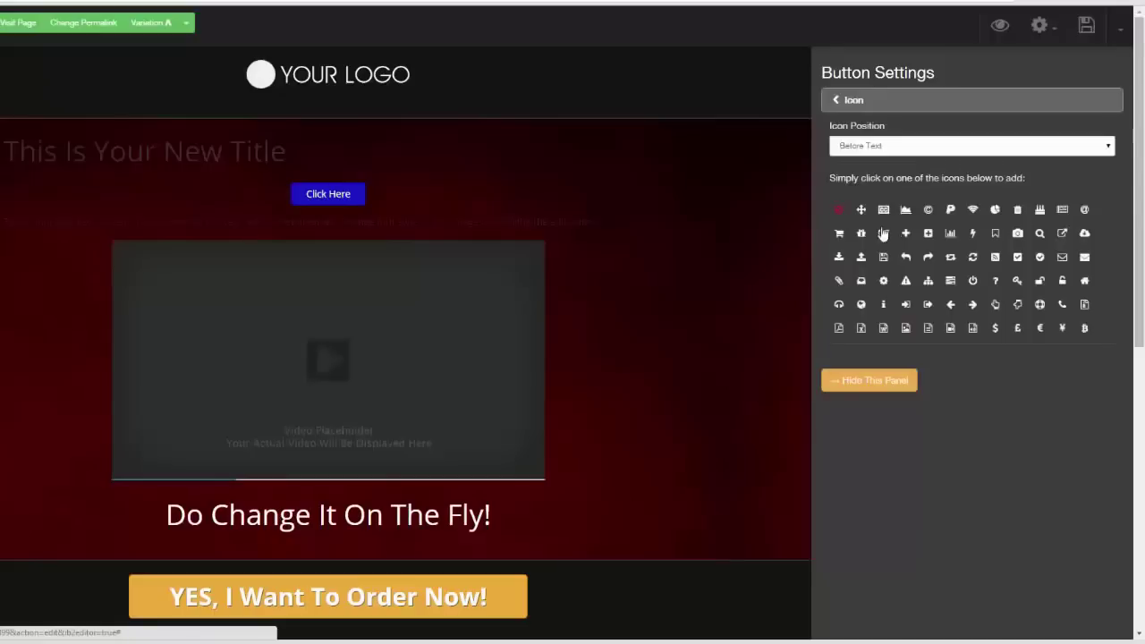
left_click(903, 234)
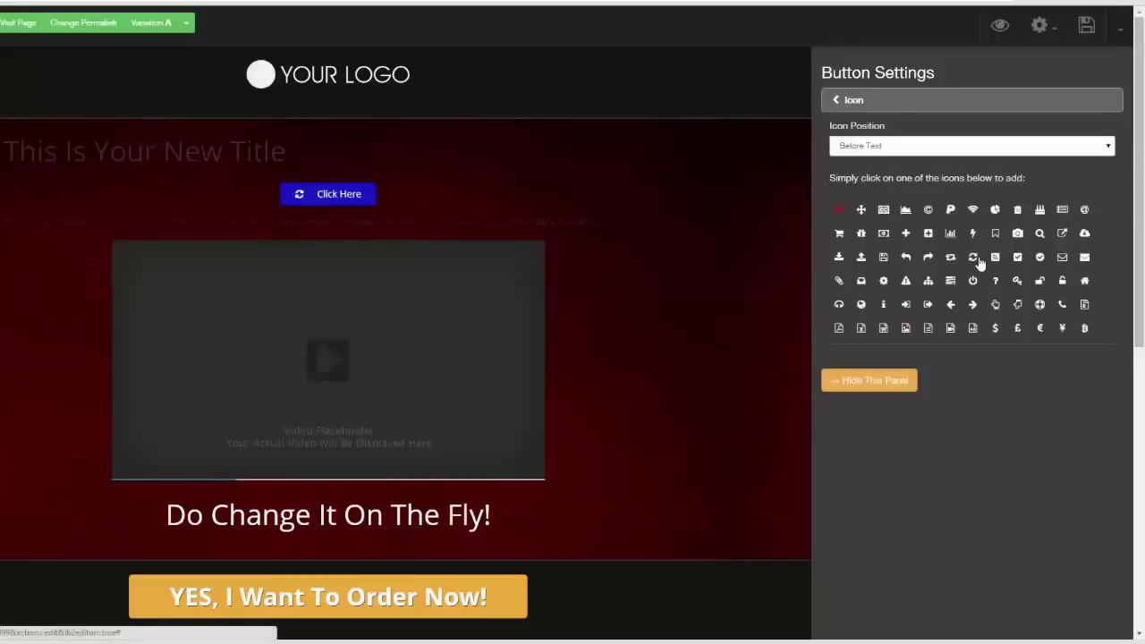
left_click(1039, 258)
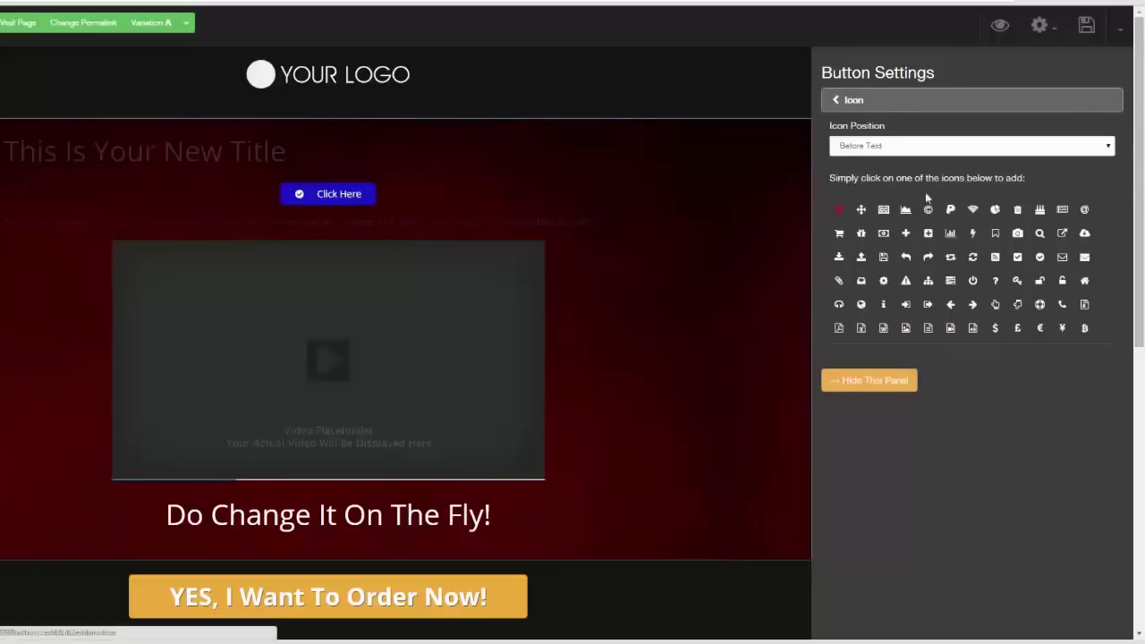
left_click(847, 102)
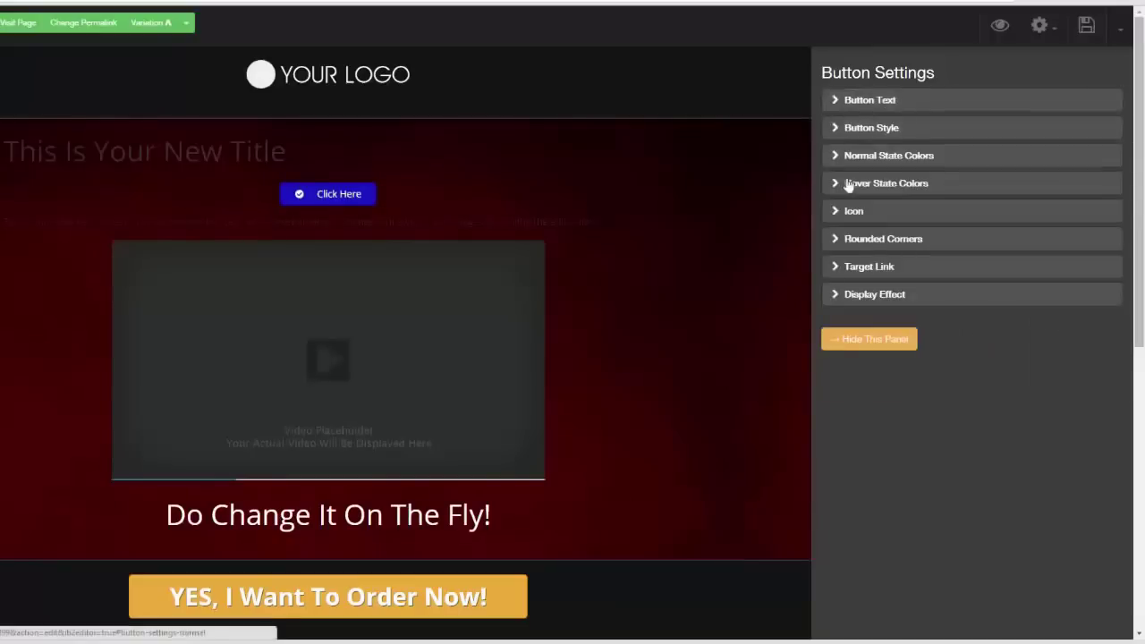
- Set the new button's rounded corners to 18 px
left_click(840, 237)
left_click_drag(862, 137, 921, 139)
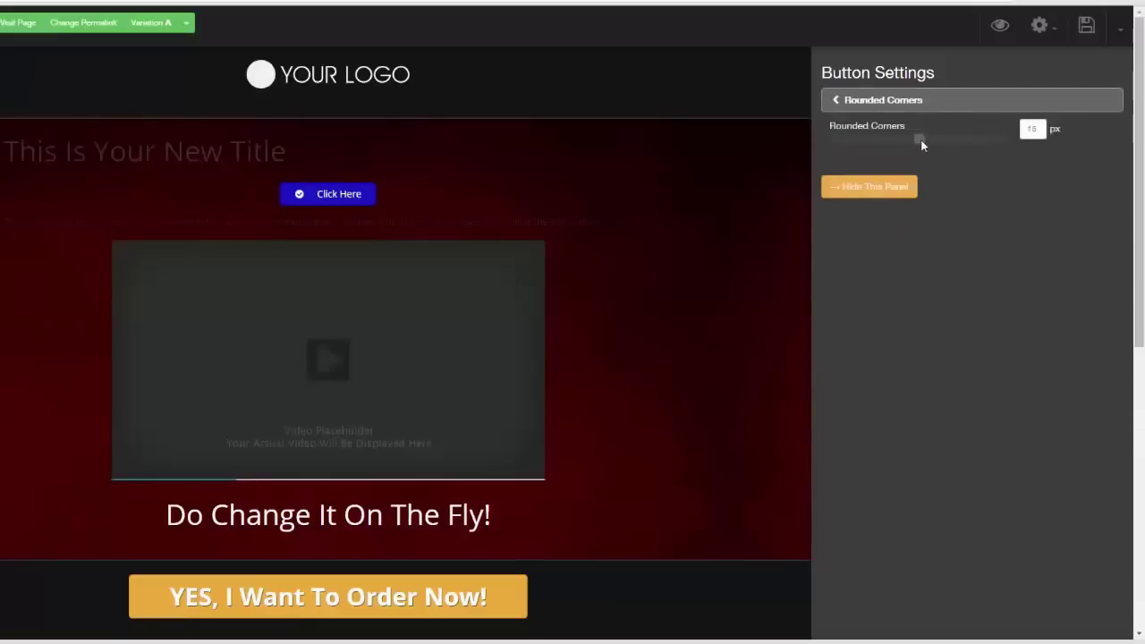
left_click(844, 106)
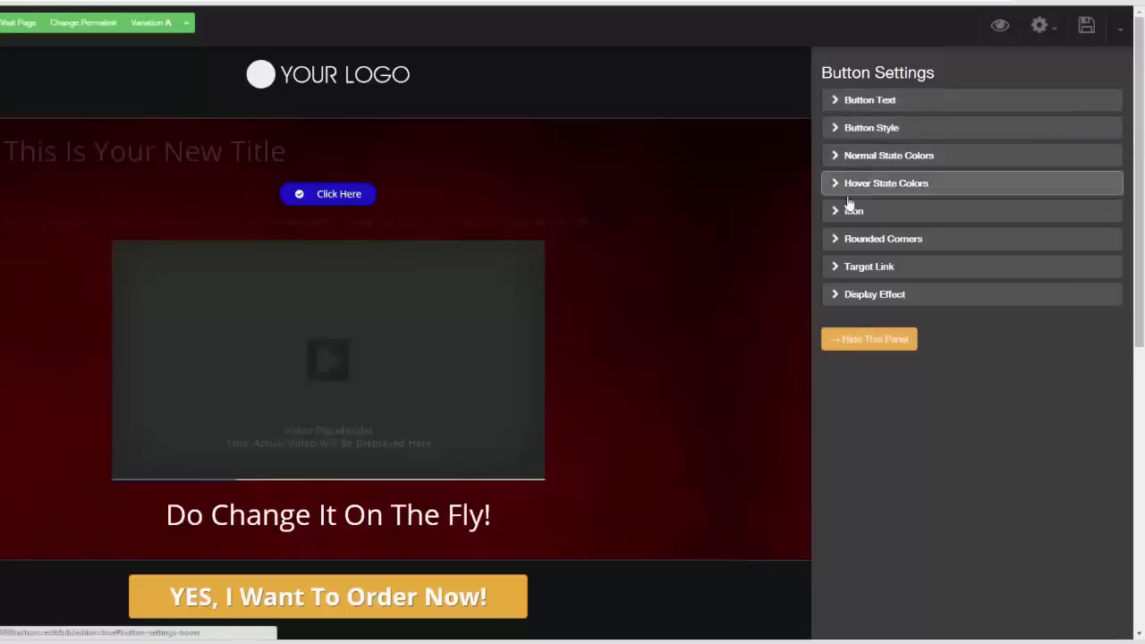
- Set the new button's target link type to PopUp and open its popup for editing
left_click(840, 269)
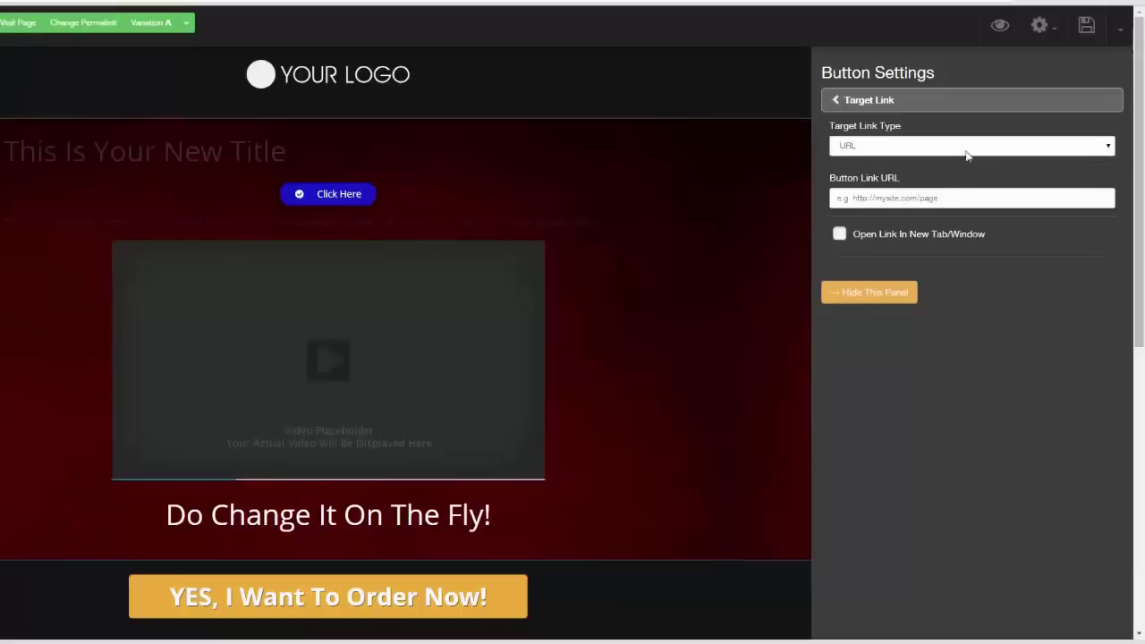
left_click(1104, 148)
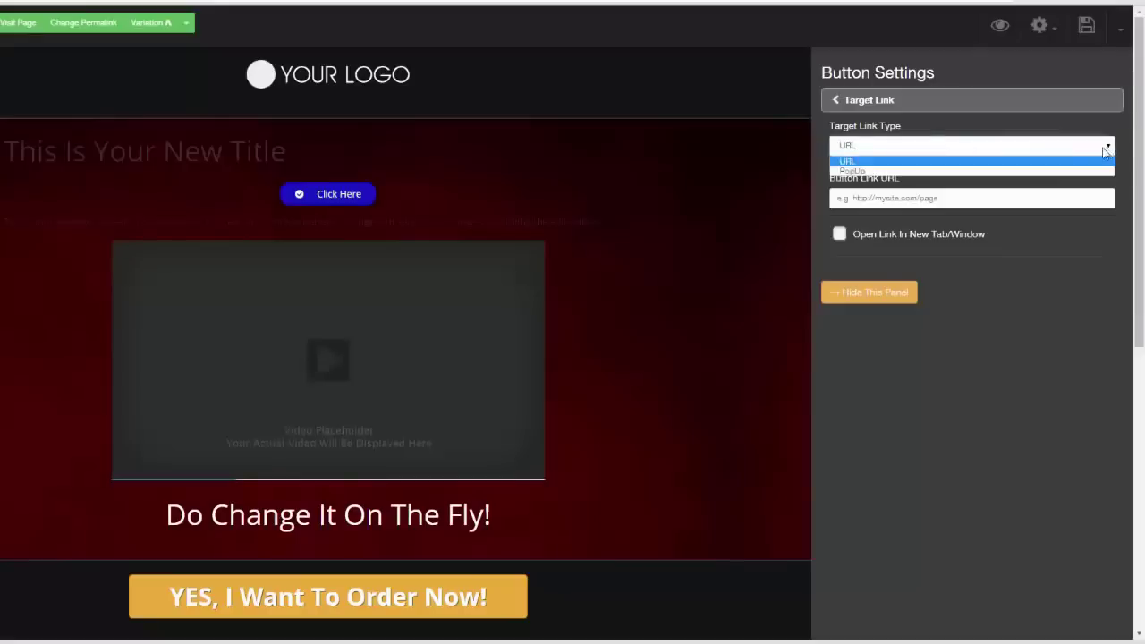
left_click(1042, 170)
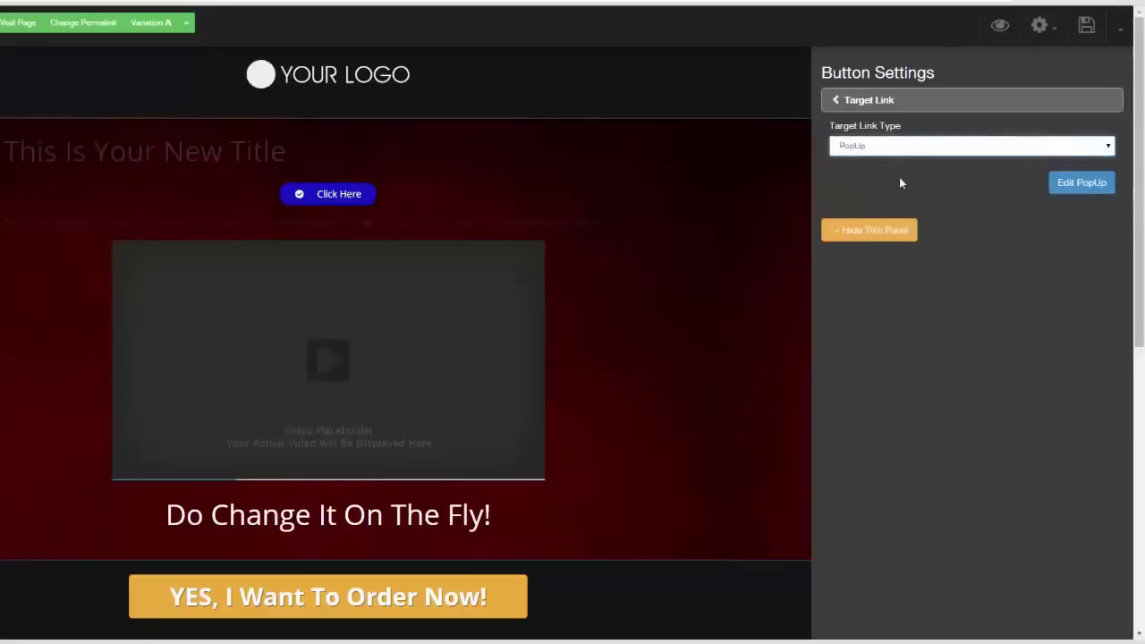
left_click(1079, 190)
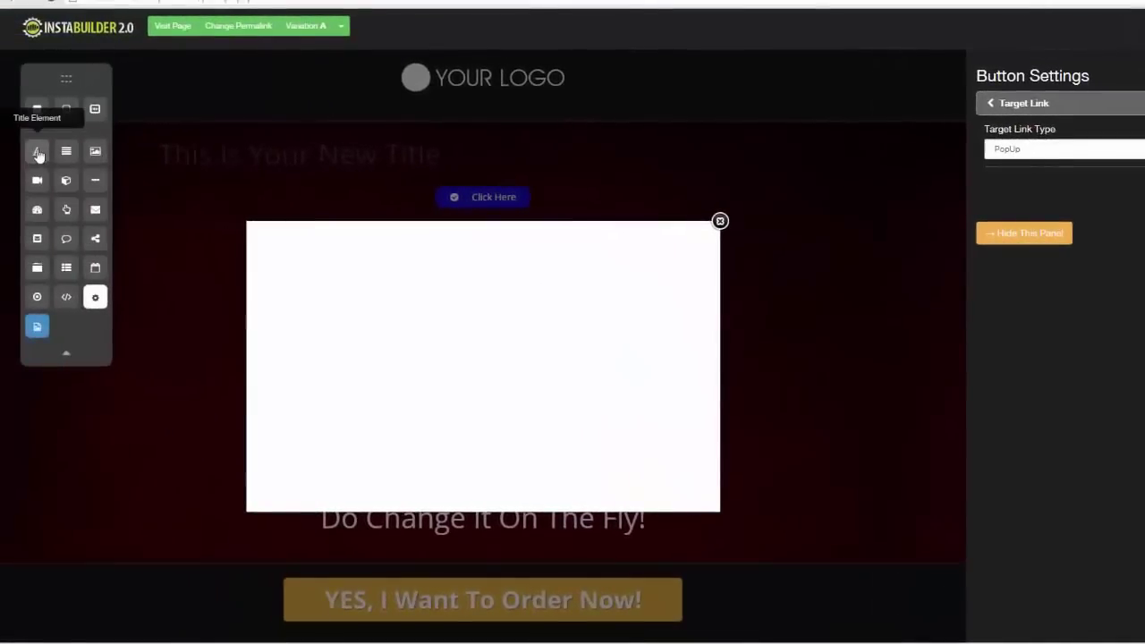
- Add a title element to the empty popup and center its text
left_click_drag(38, 155, 501, 274)
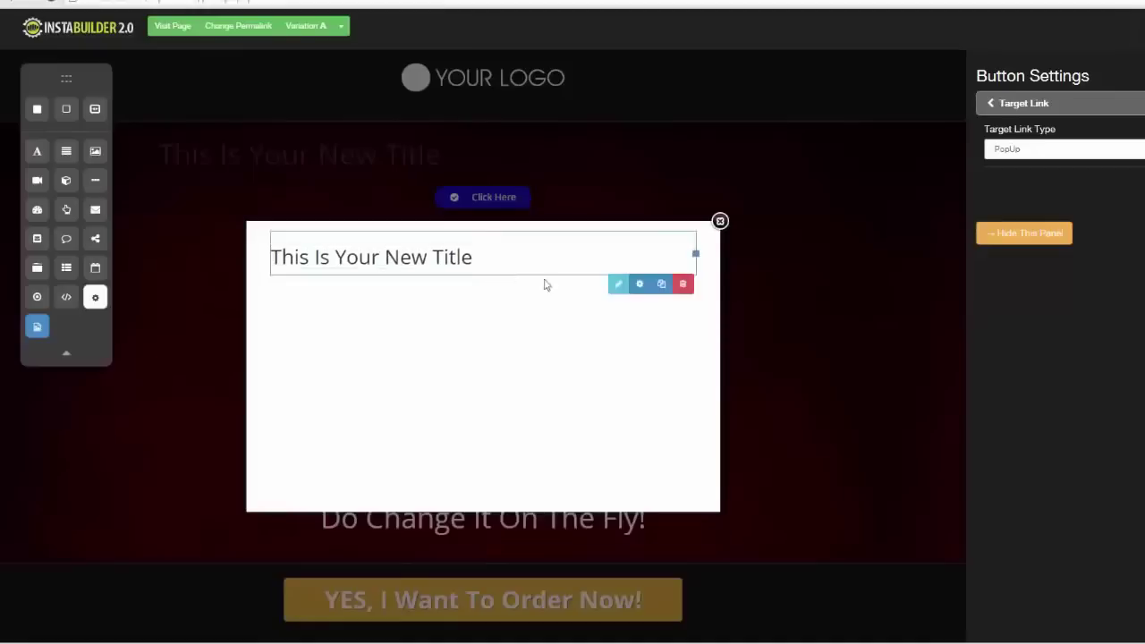
left_click(619, 284)
left_click(546, 232)
left_click(537, 337)
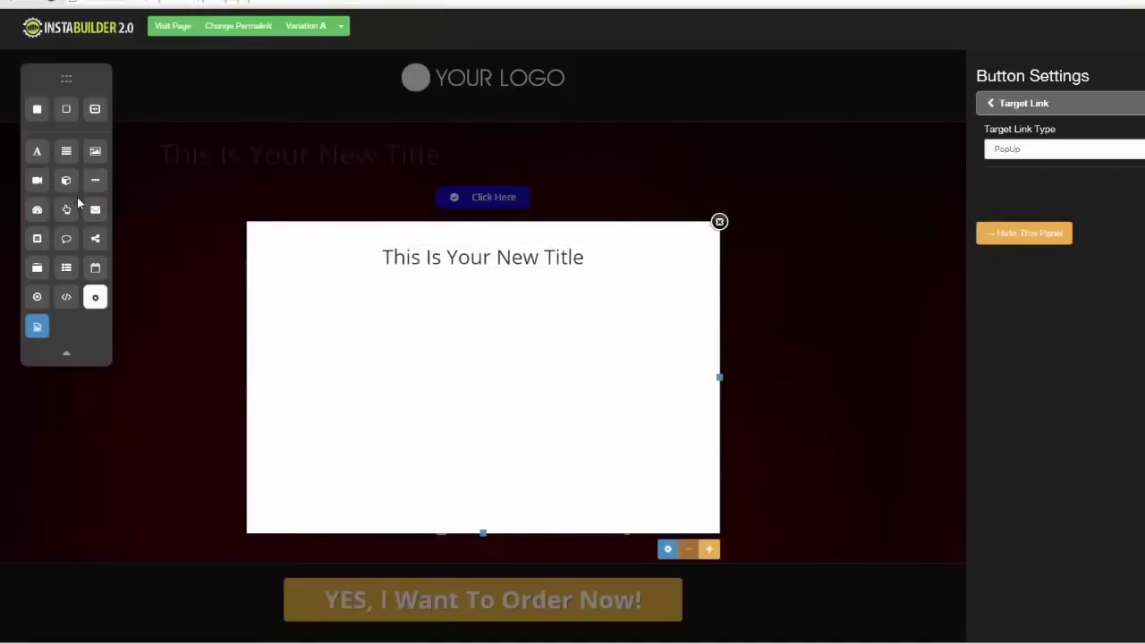
- Add an opt-in form below the popup title and a text element between them, and close the popup
left_click_drag(95, 210, 499, 285)
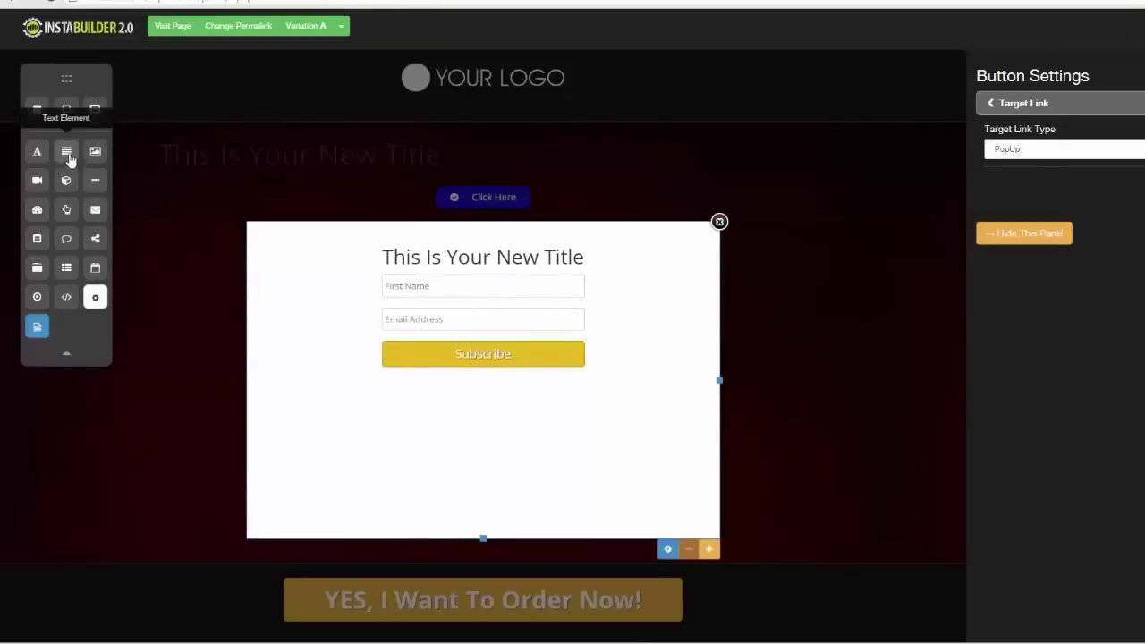
left_click_drag(68, 153, 426, 281)
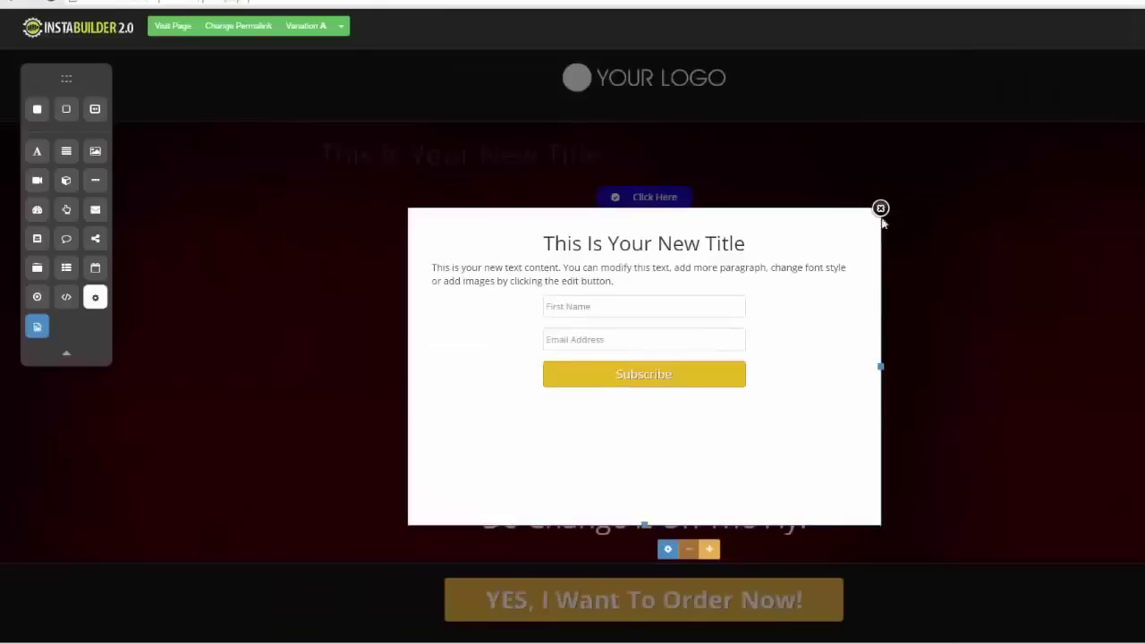
left_click(879, 208)
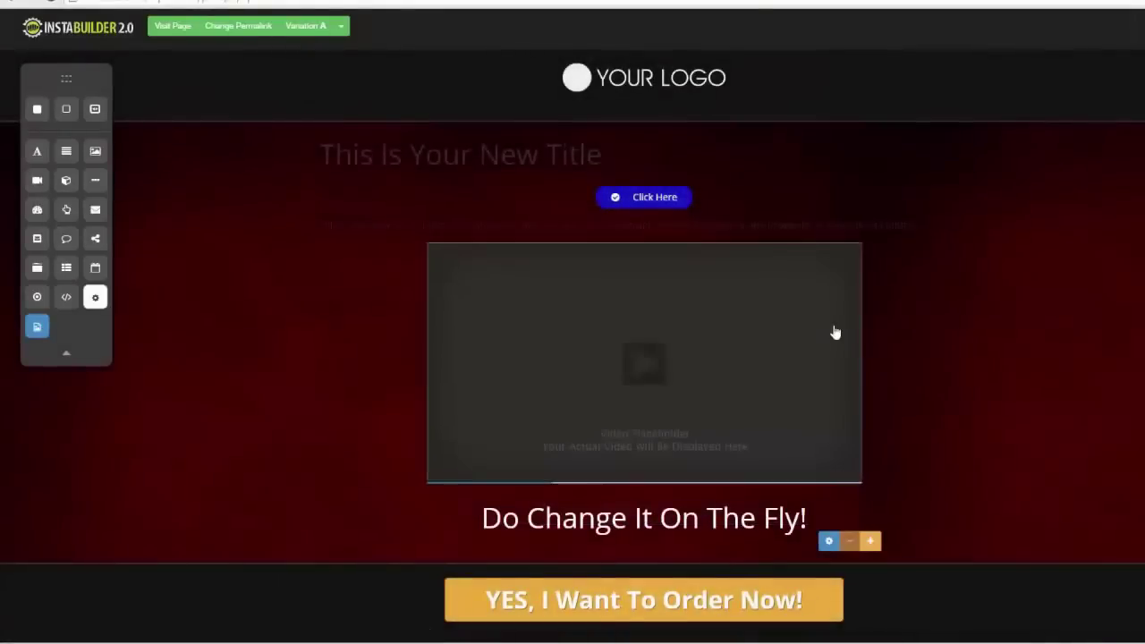
- Delete the text element under the new button and the video placeholder from the page
mouse_move(925, 230)
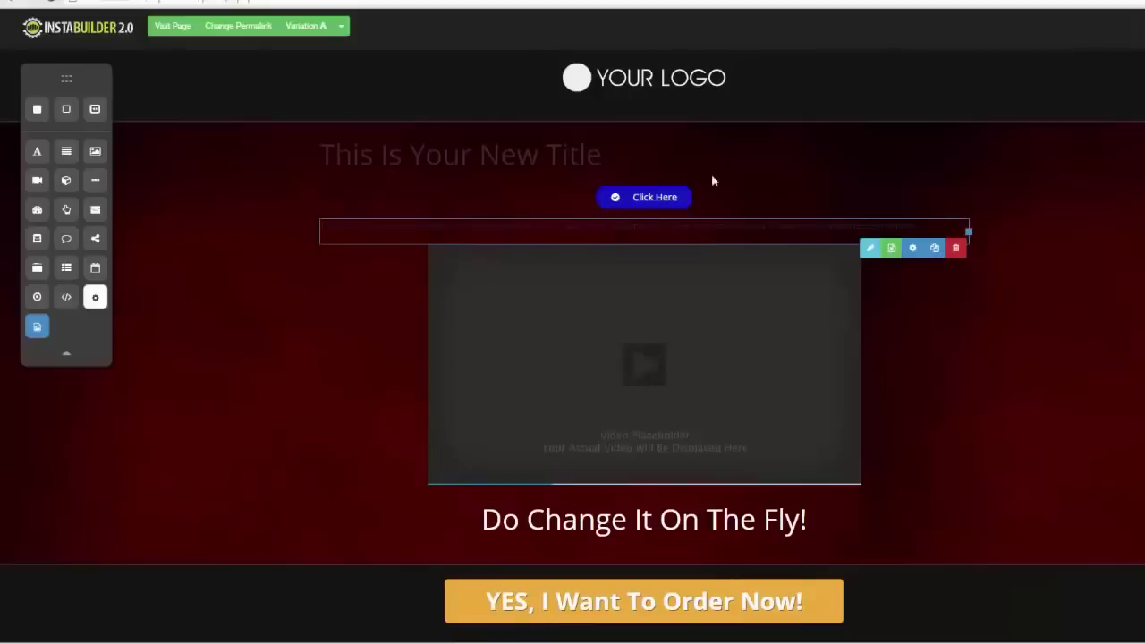
left_click(684, 81)
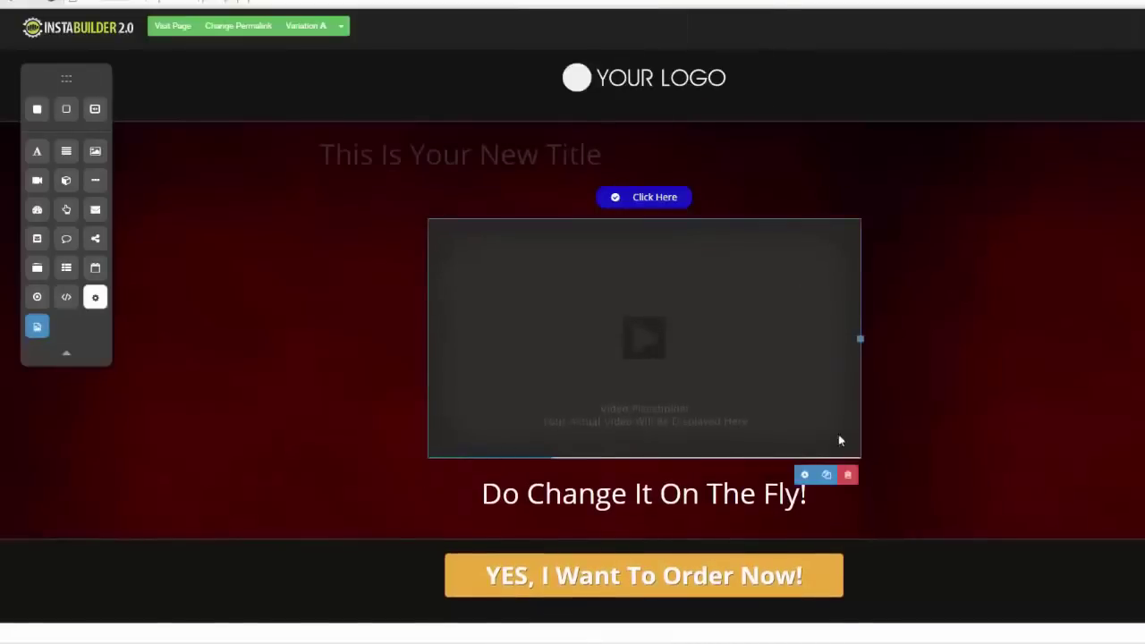
left_click(847, 474)
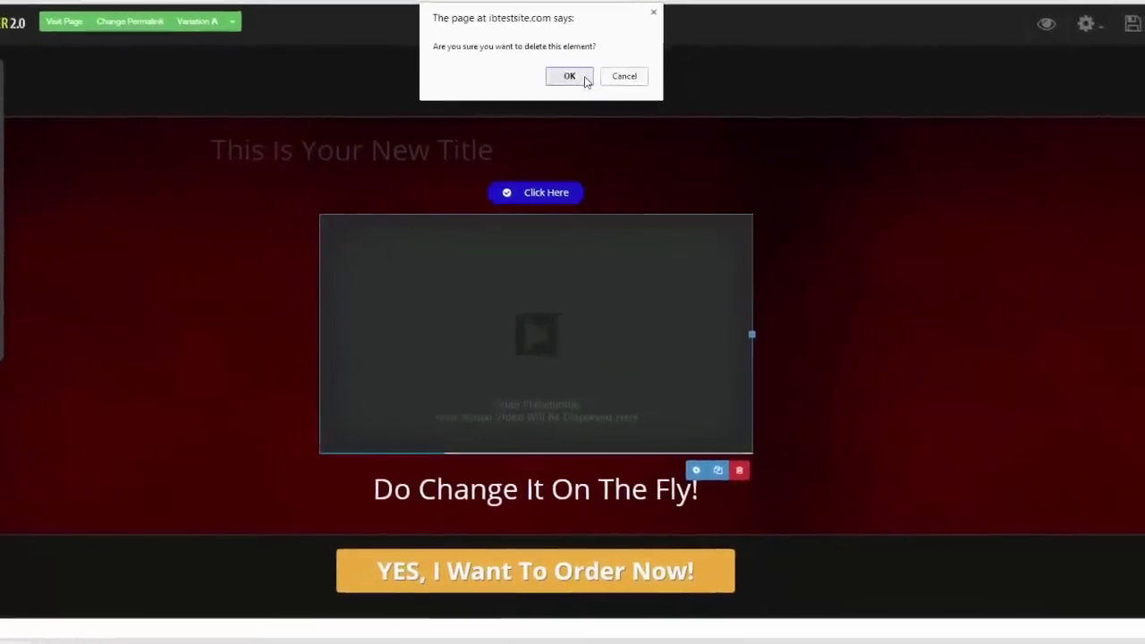
left_click(682, 80)
- Change the page template to the blue sales page template with the fancy headline and green order button
left_click(1049, 39)
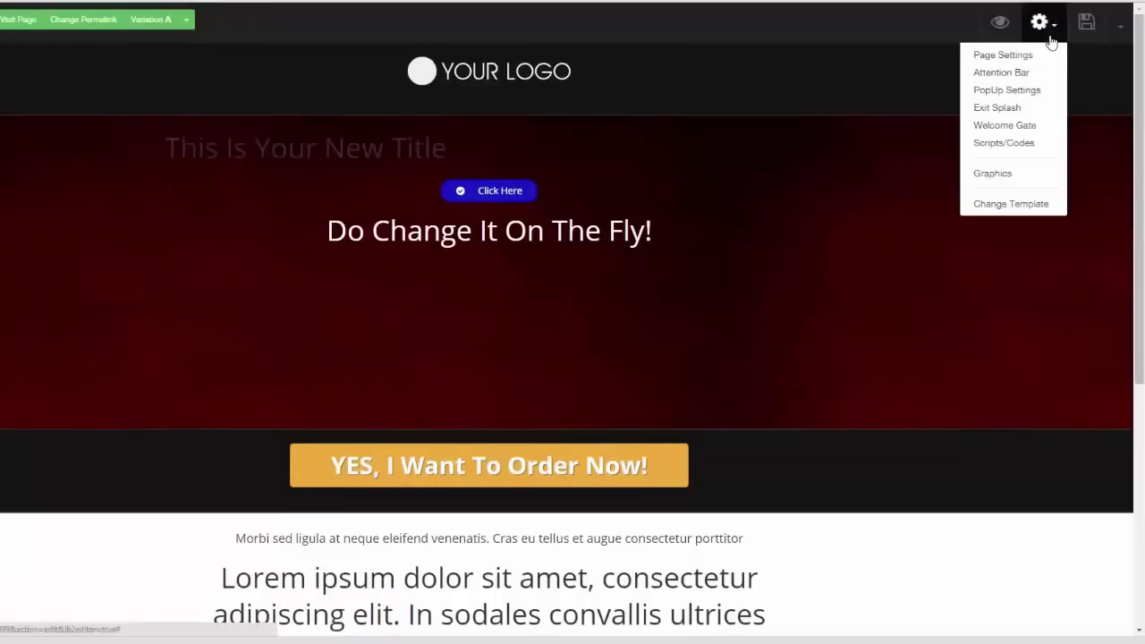
left_click(1026, 207)
left_click(521, 109)
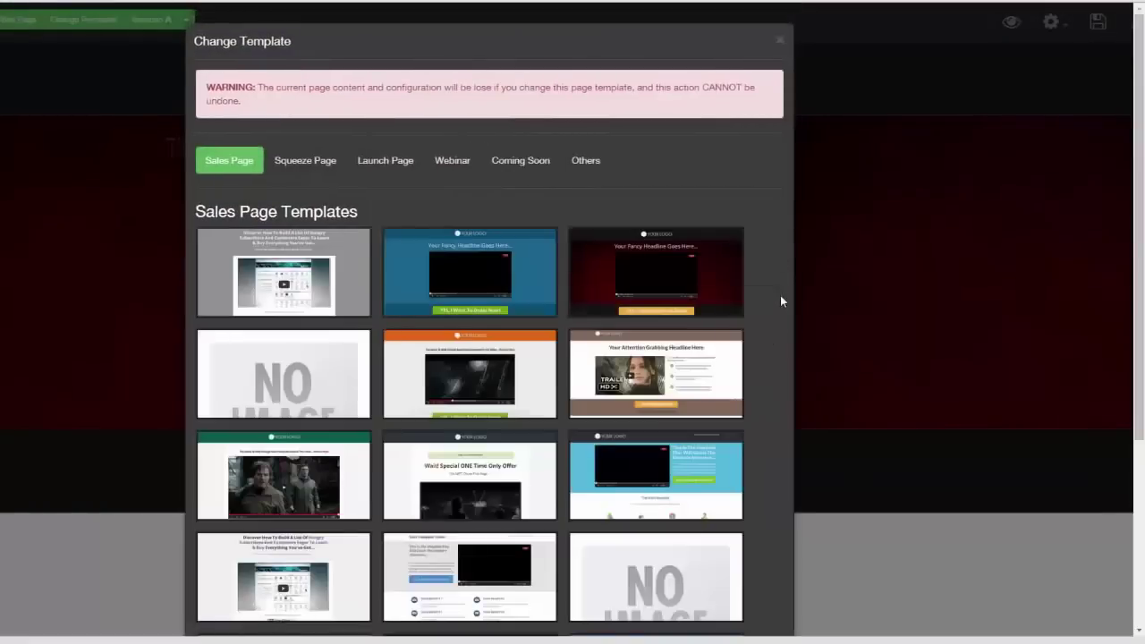
mouse_move(650, 311)
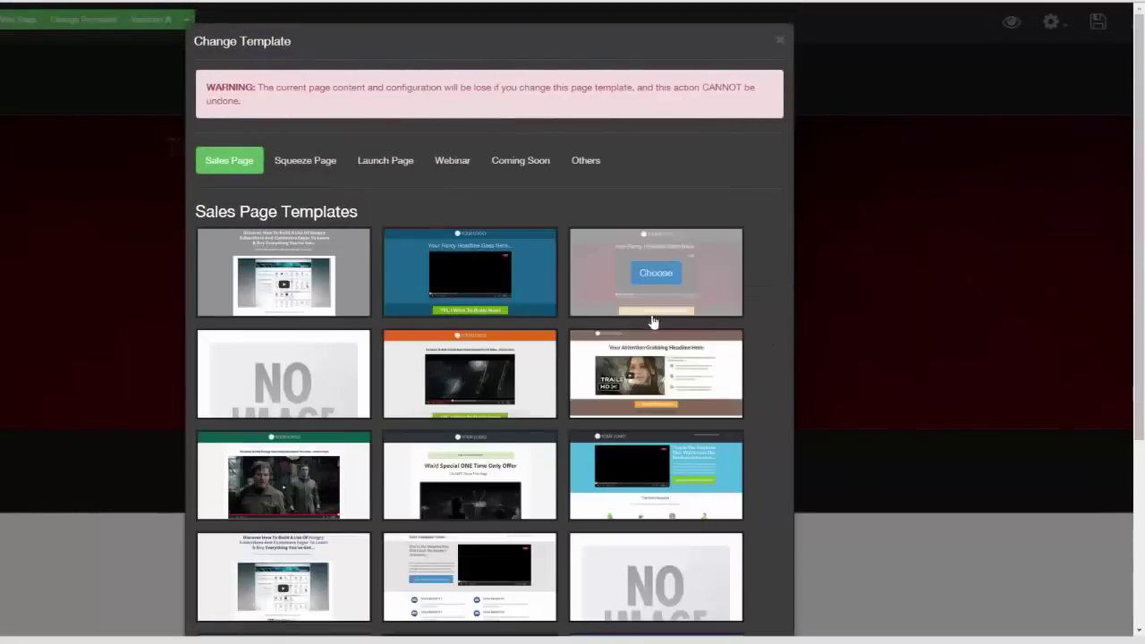
left_click(469, 273)
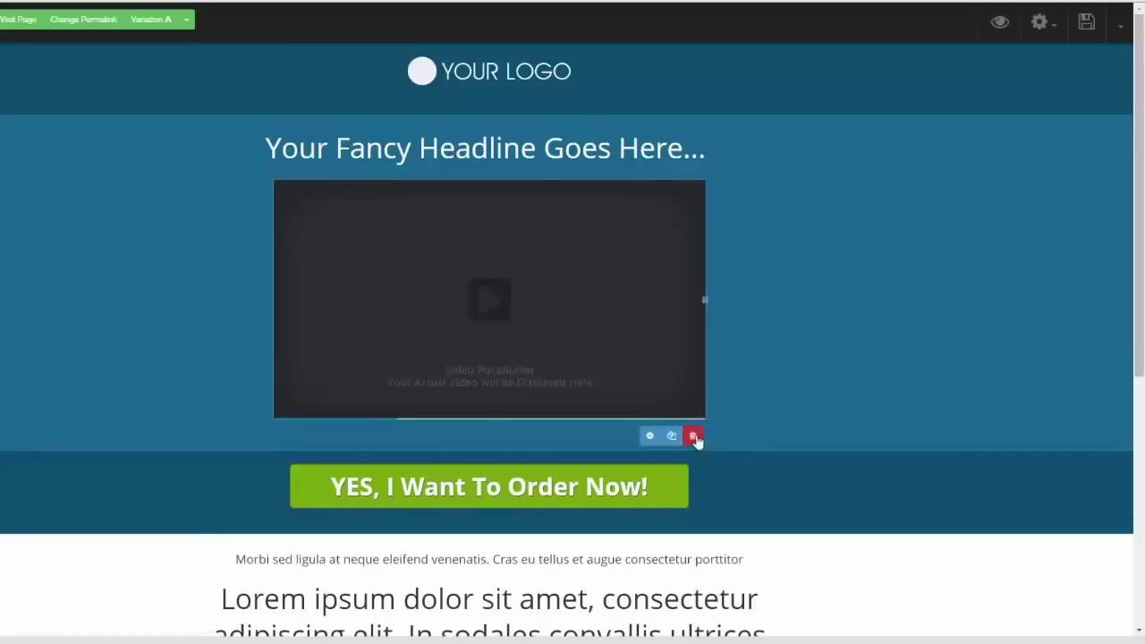
- Delete the video placeholder and the headline from the section under the logo
left_click(694, 436)
left_click(525, 74)
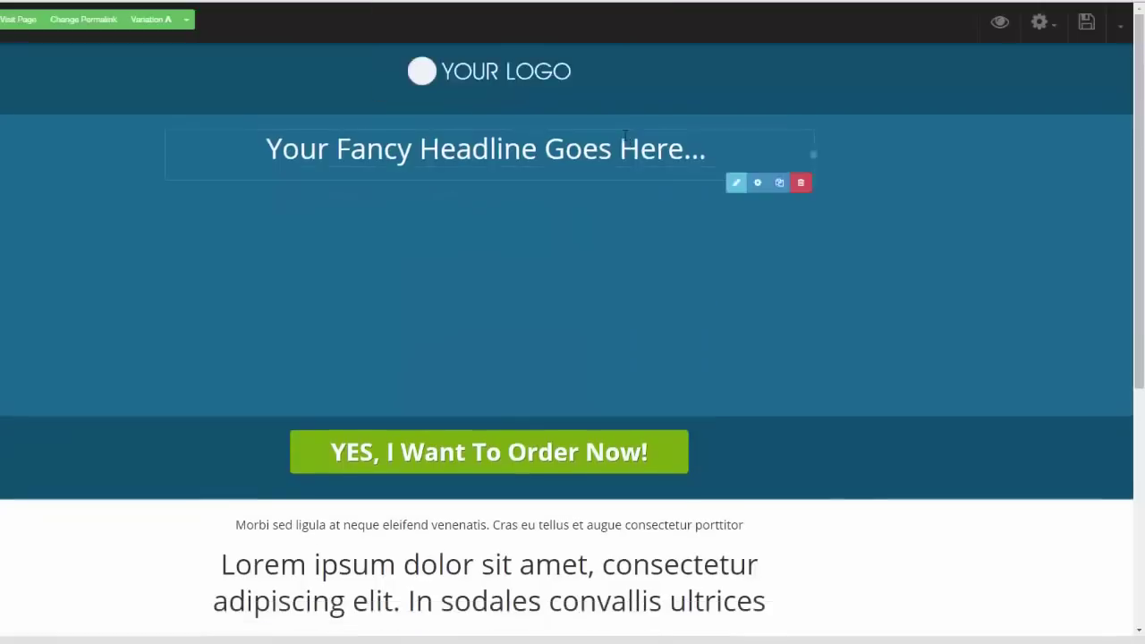
left_click(792, 182)
left_click(522, 74)
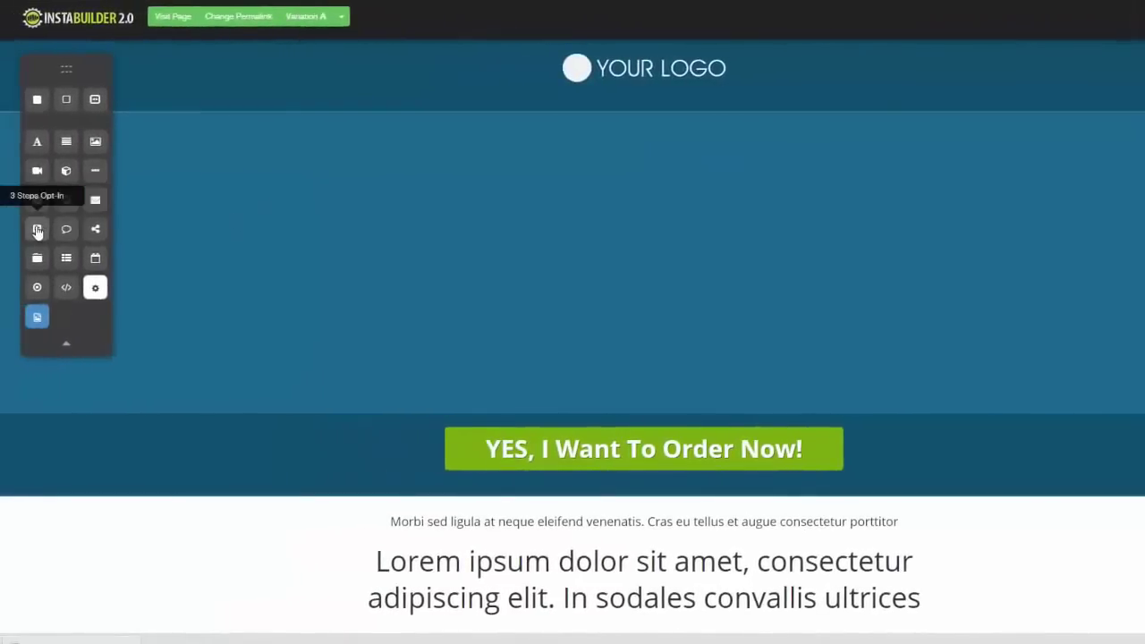
- Add a 3 Steps Opt-In element to the empty blue section and advance through it to the registration form step
left_click_drag(37, 231, 784, 211)
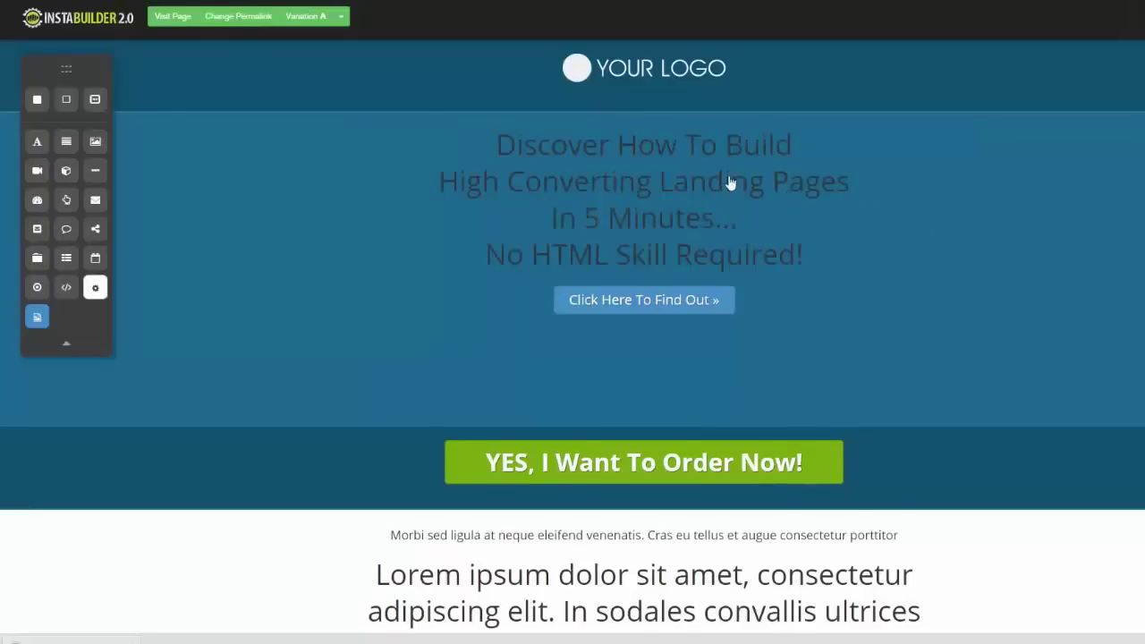
mouse_move(723, 307)
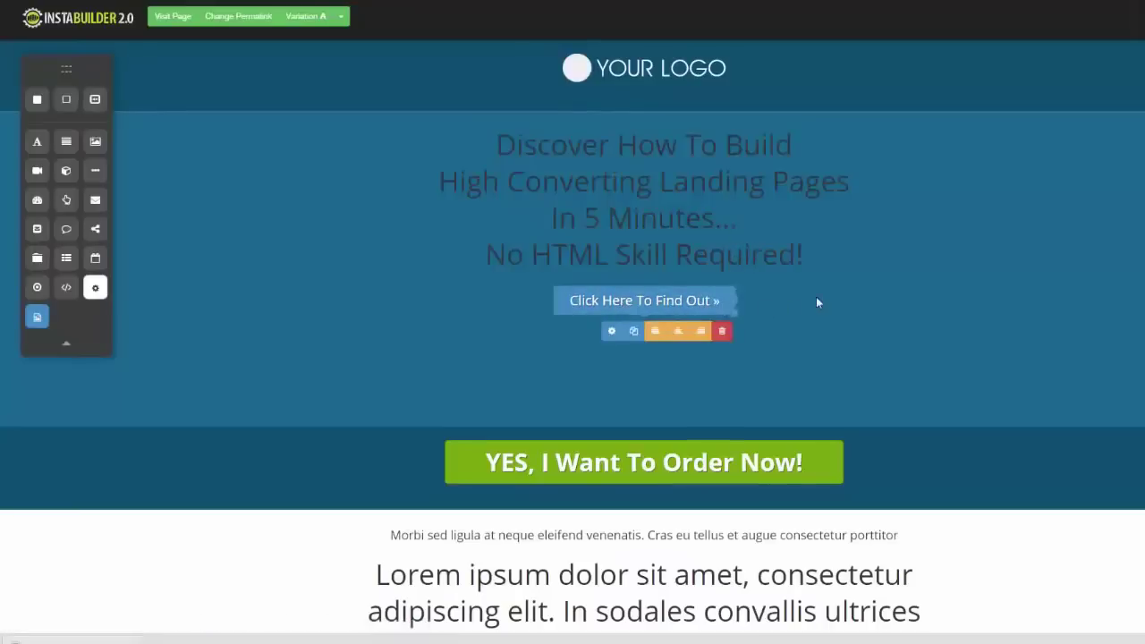
mouse_move(793, 305)
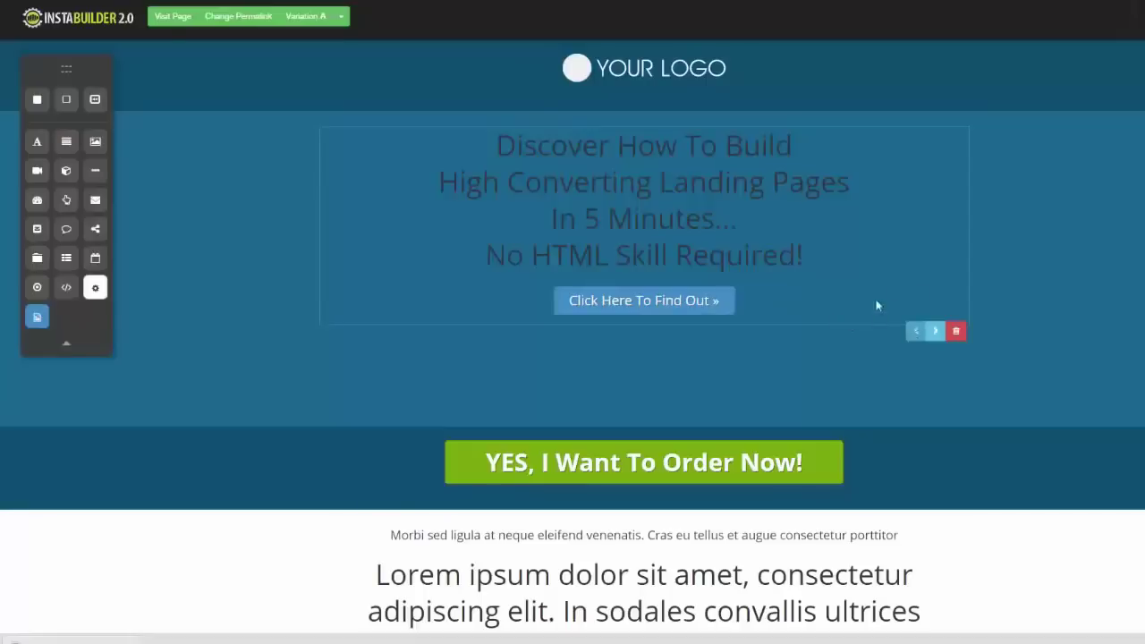
left_click(937, 339)
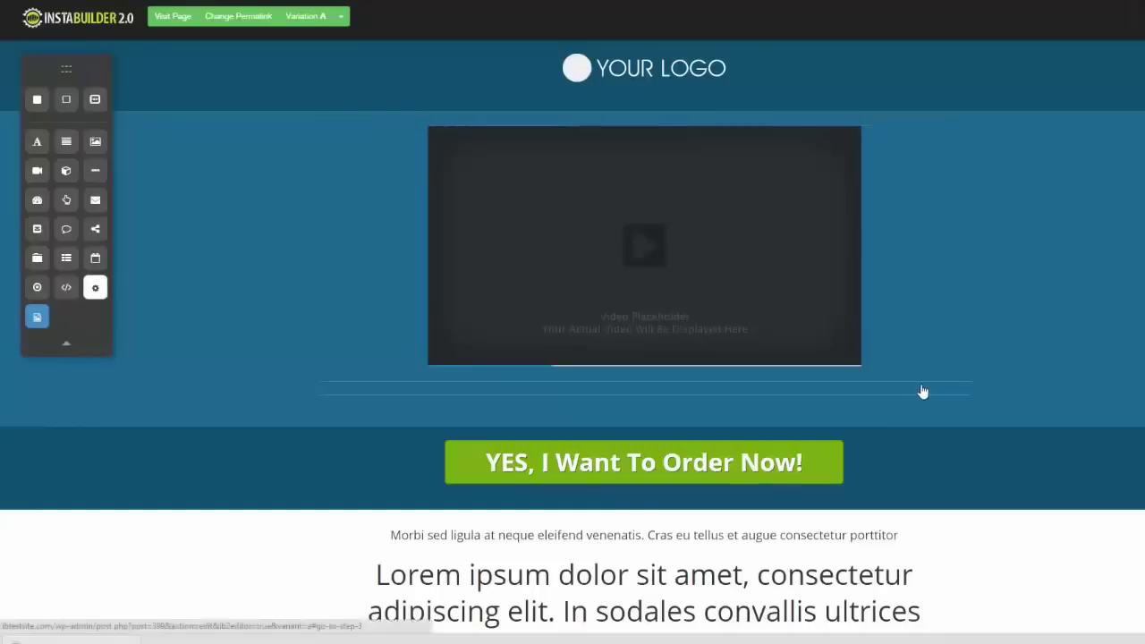
mouse_move(922, 391)
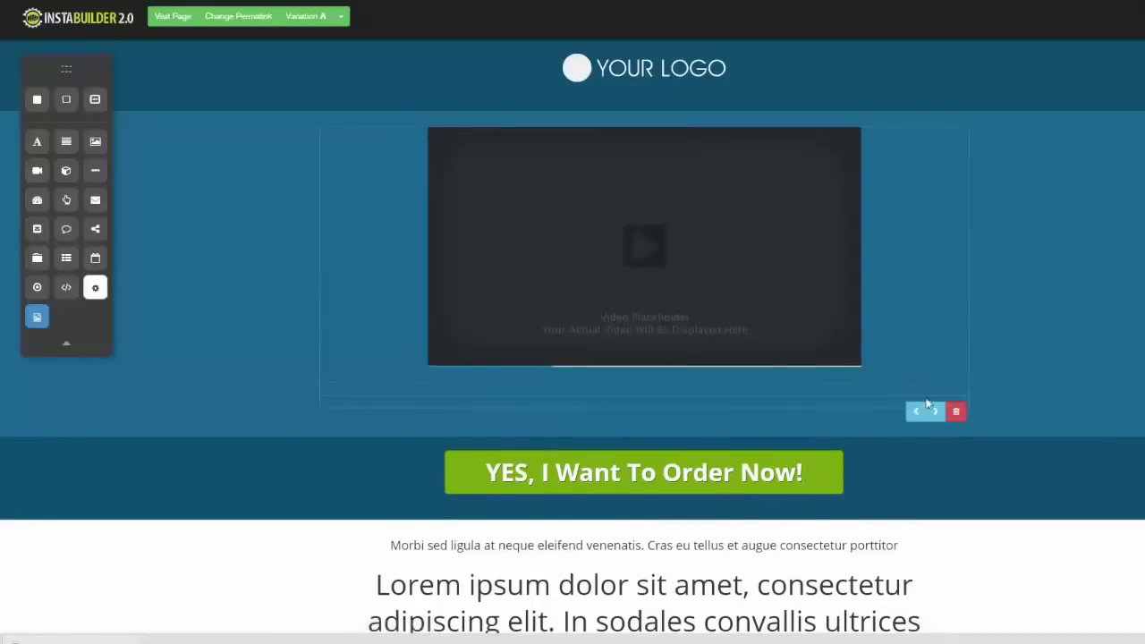
left_click(936, 415)
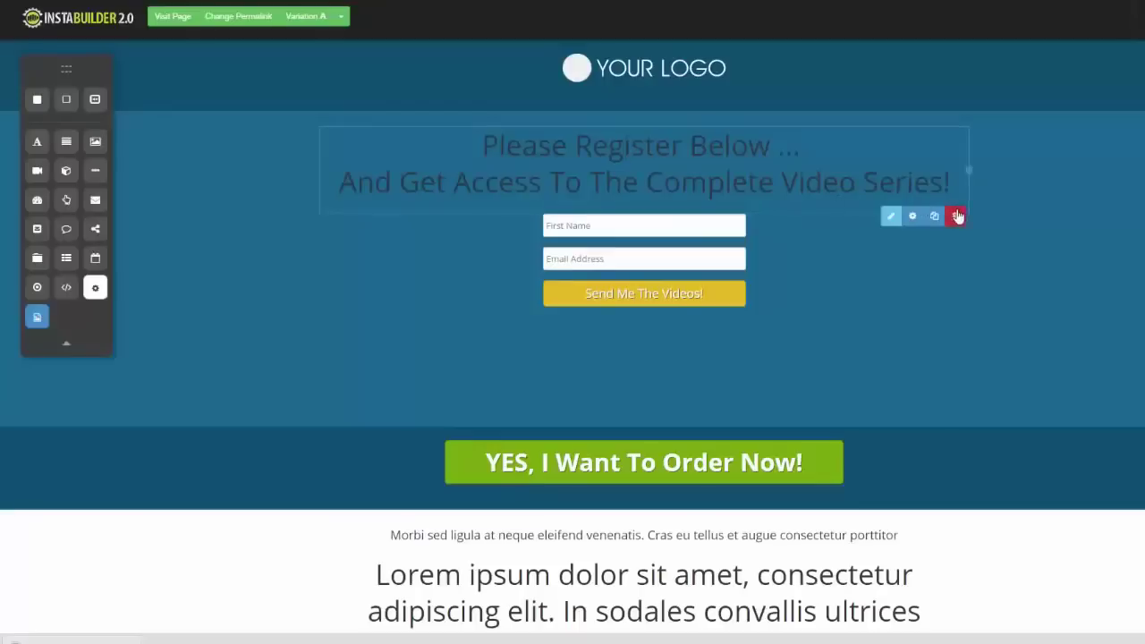
- Delete the registration title and the whole 3 Steps Opt-In element
left_click(957, 216)
left_click(704, 76)
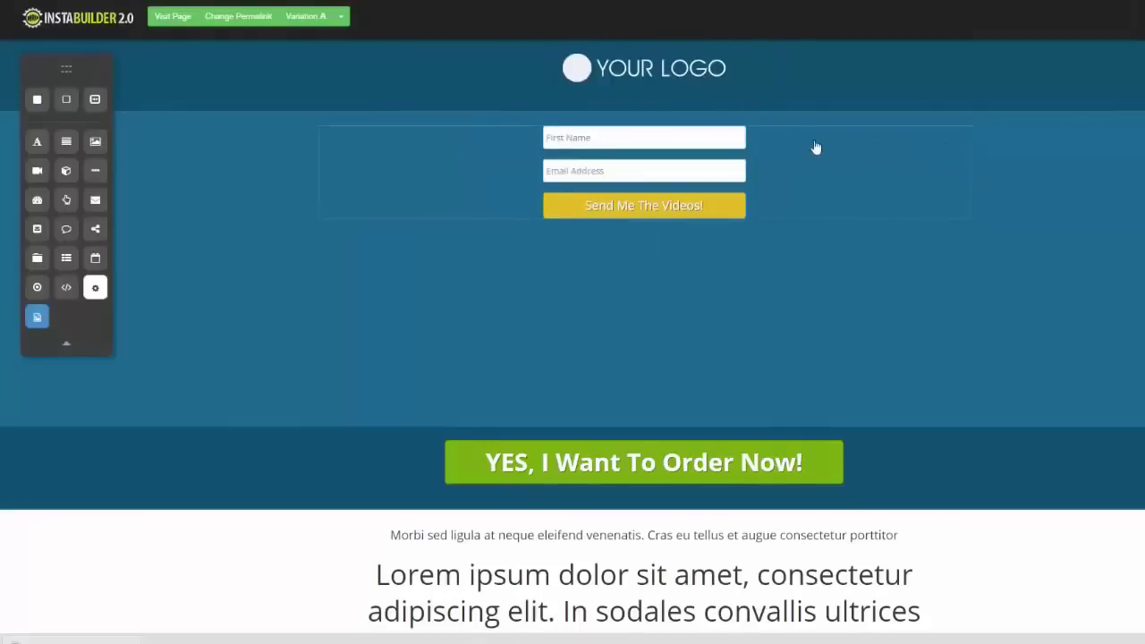
mouse_move(924, 192)
left_click(956, 238)
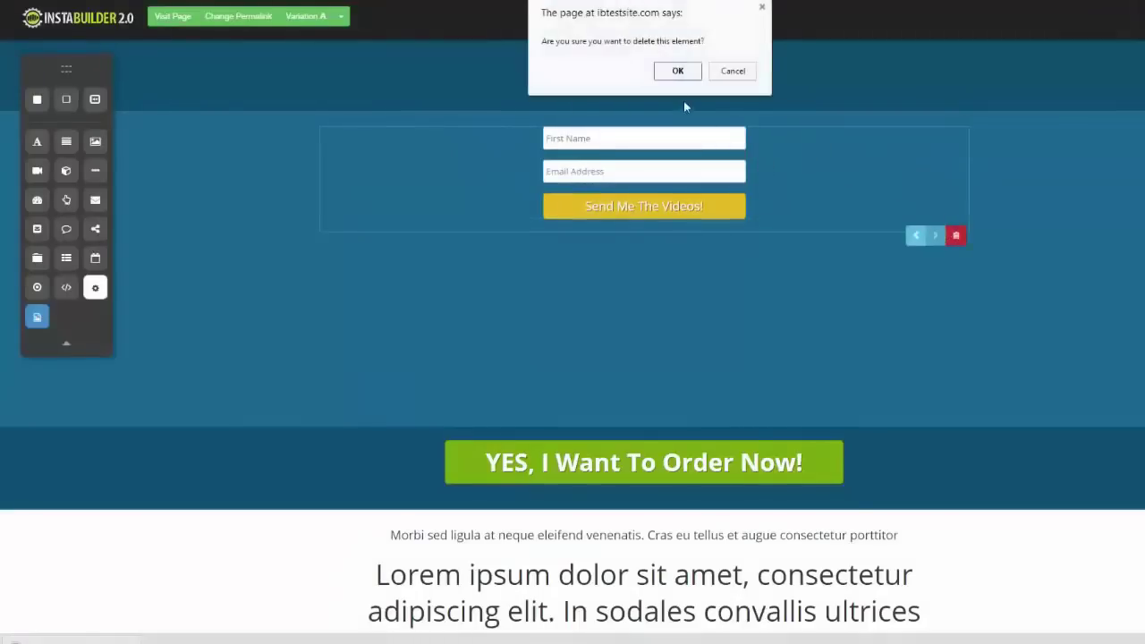
left_click(677, 72)
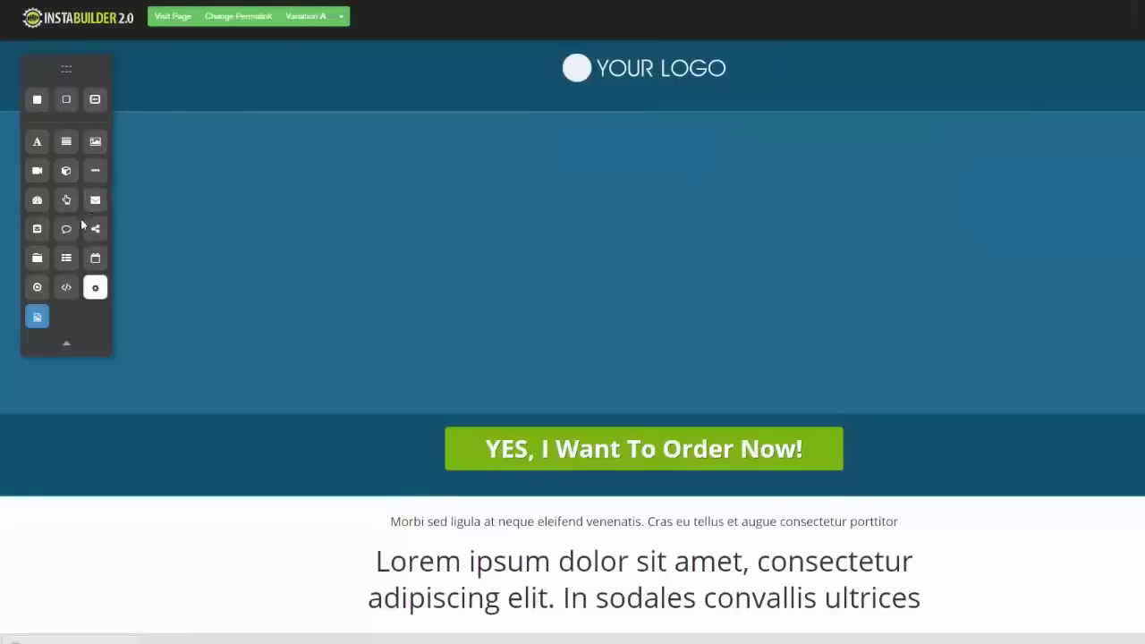
- Add a Facebook comment box to the empty blue section with a Social Share element beneath it
left_click_drag(66, 229, 525, 156)
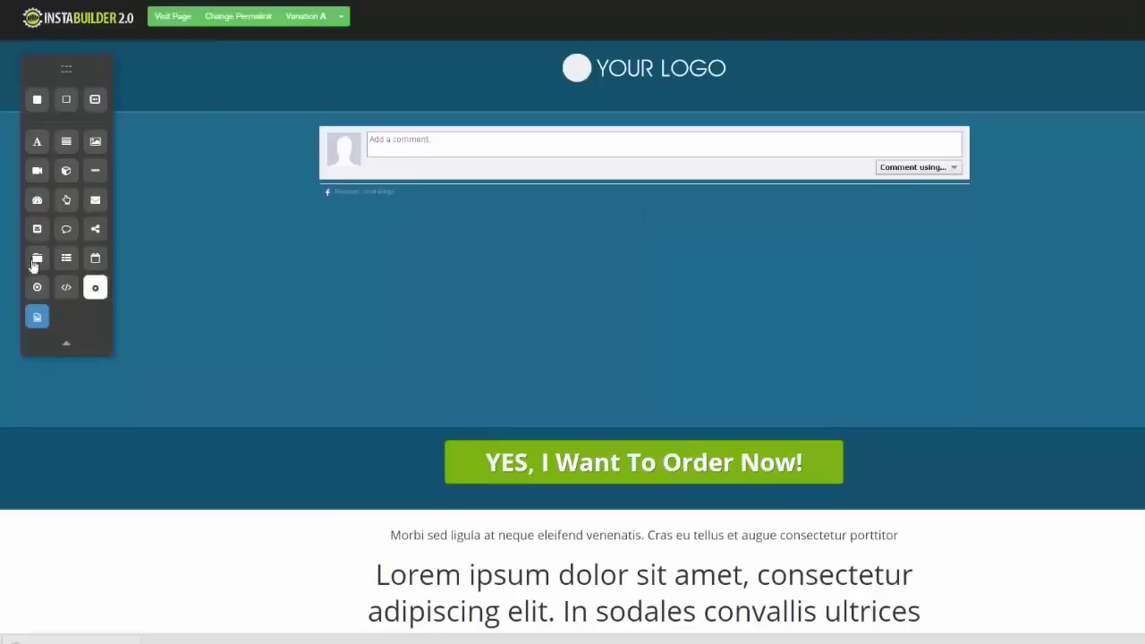
left_click_drag(95, 229, 461, 254)
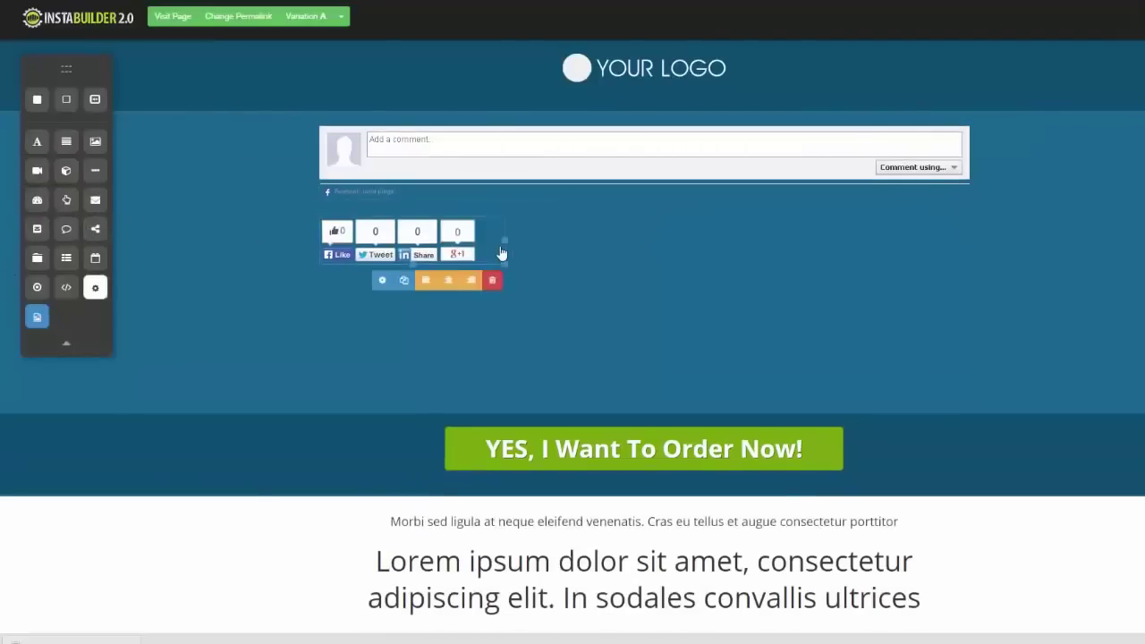
- Set the share button style to Small and remove LinkedIn from the Social Share element
left_click(380, 277)
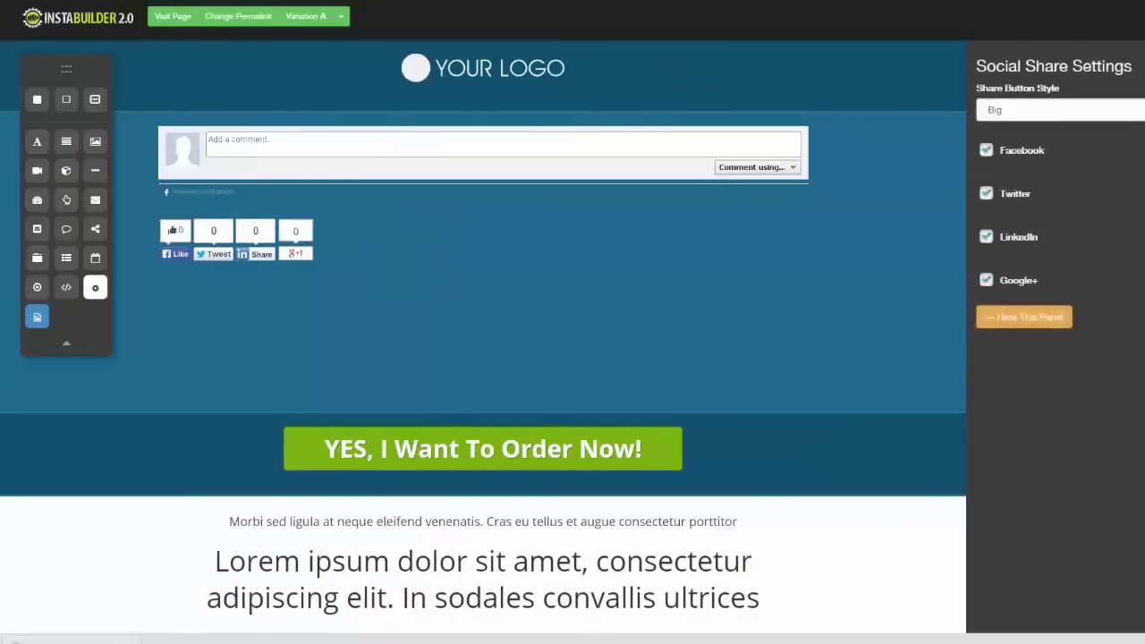
left_click(997, 109)
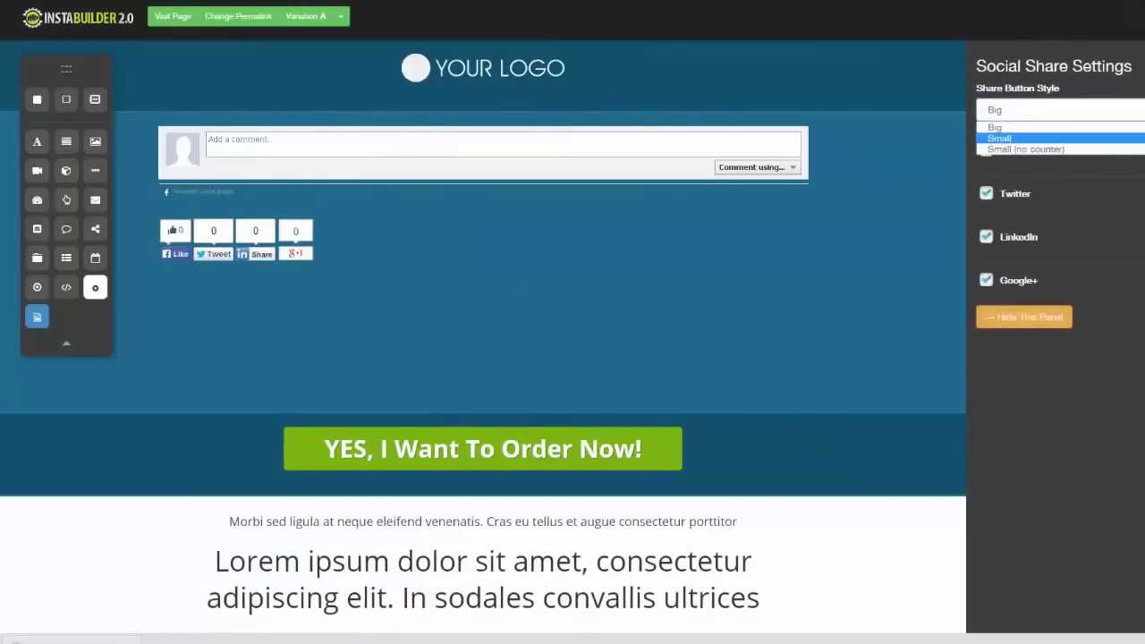
left_click(997, 133)
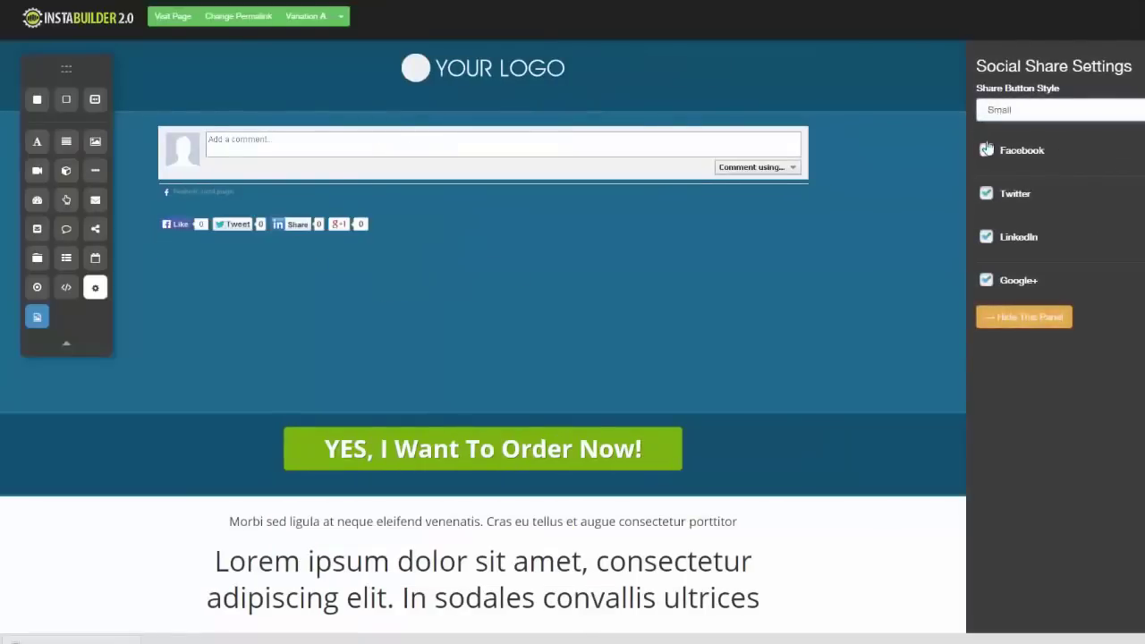
left_click(987, 240)
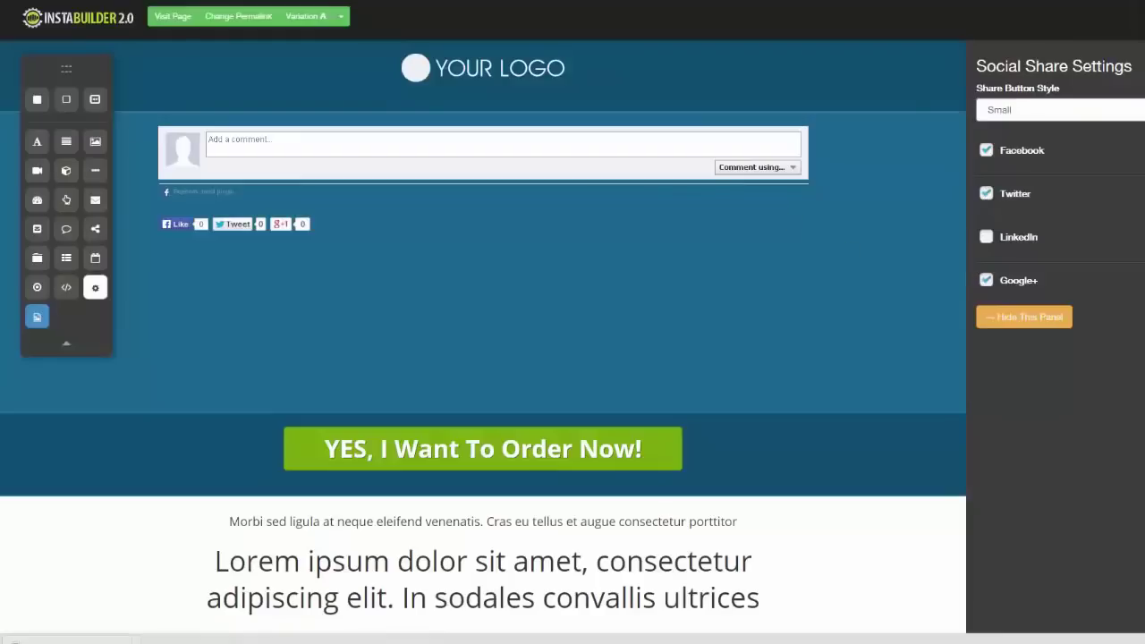
left_click(1023, 316)
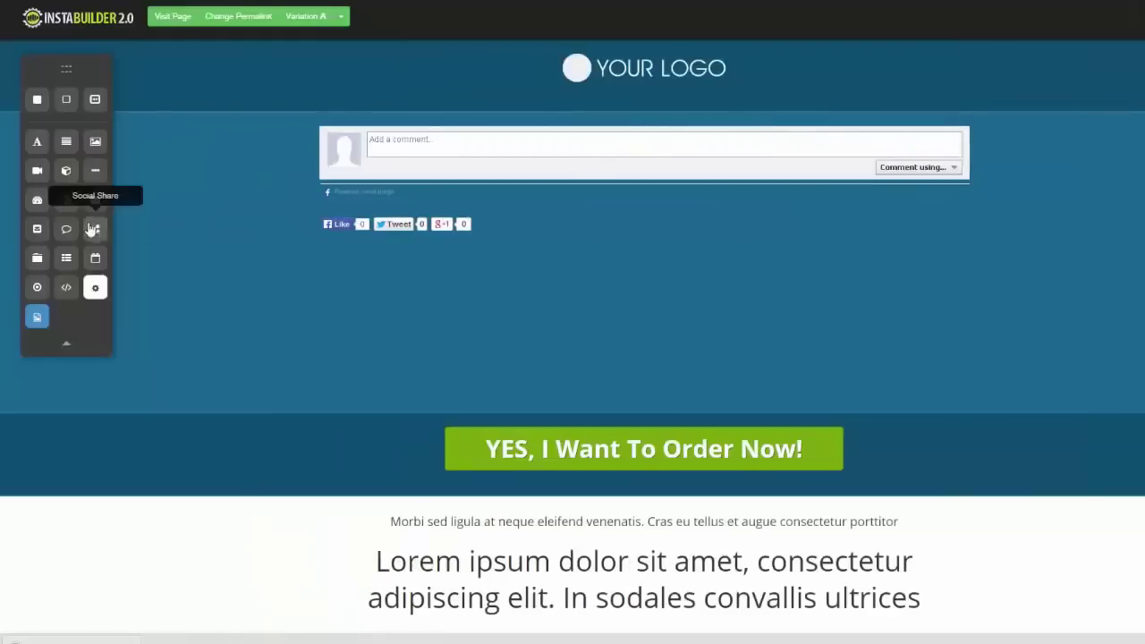
- Add a tabs element between the comment box and the social share buttons
left_click_drag(38, 258, 537, 236)
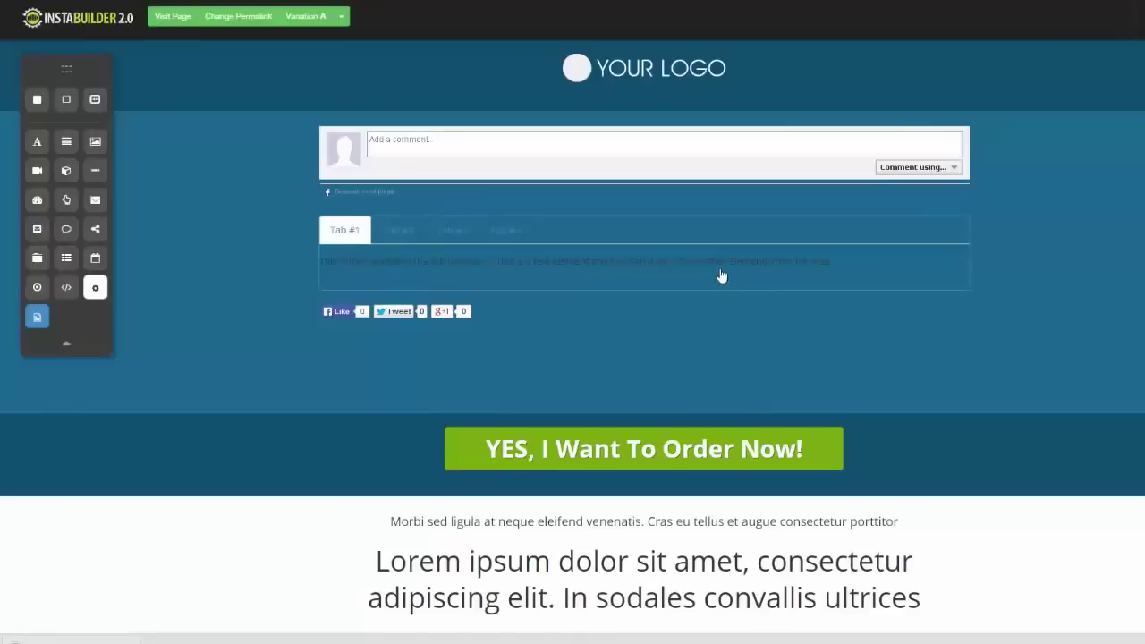
- Delete the Facebook comment box and the tabs element above the social share buttons
mouse_move(957, 187)
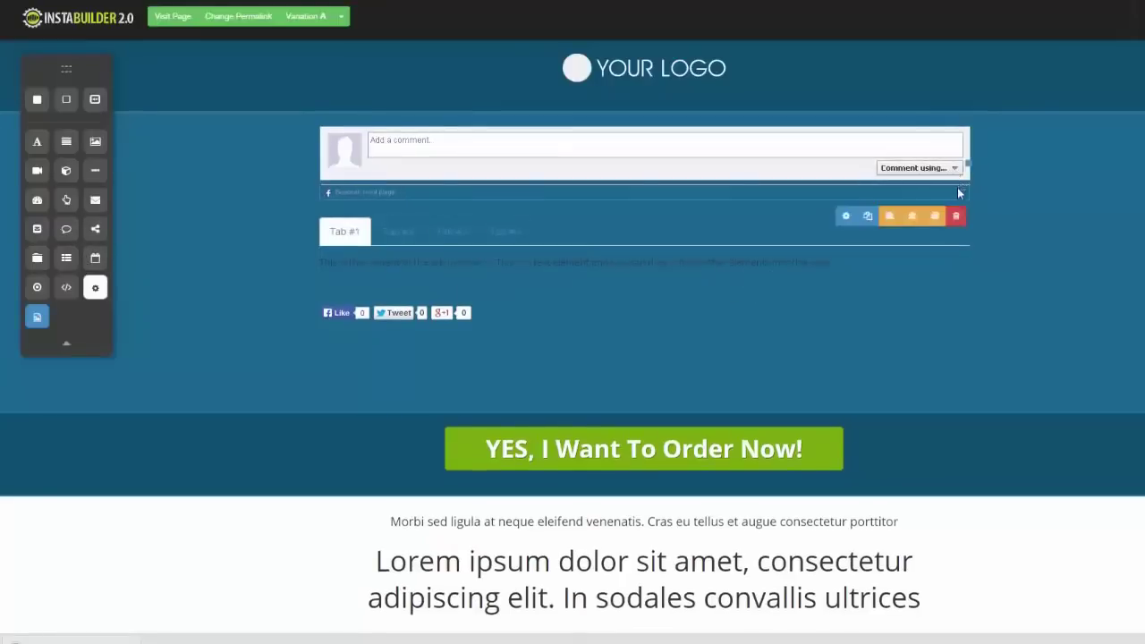
left_click(959, 217)
left_click(677, 72)
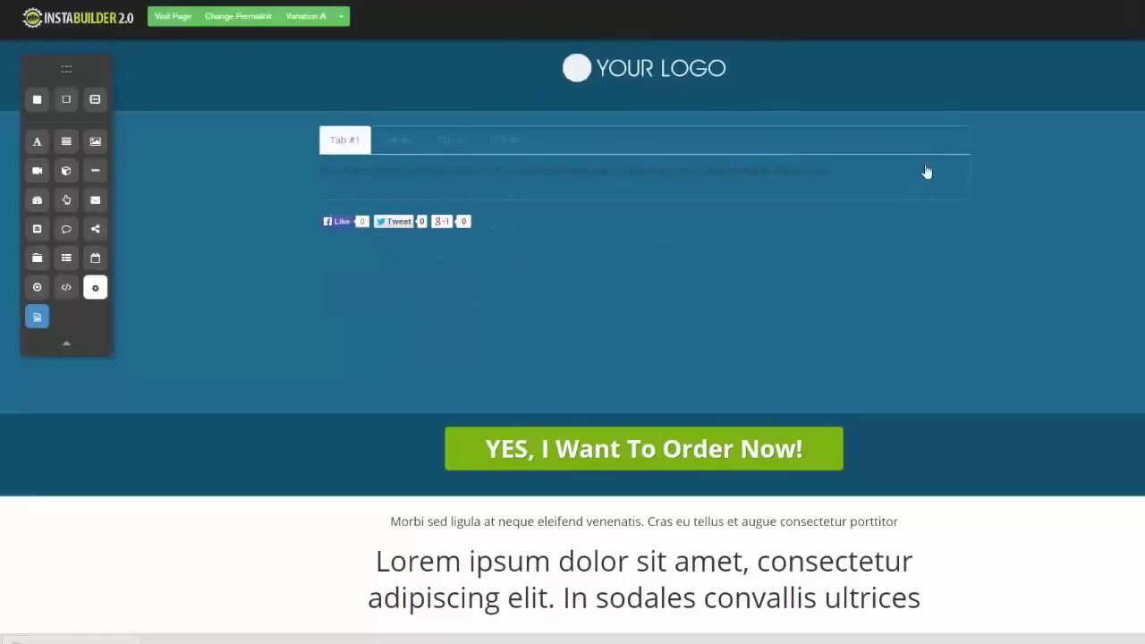
left_click(957, 217)
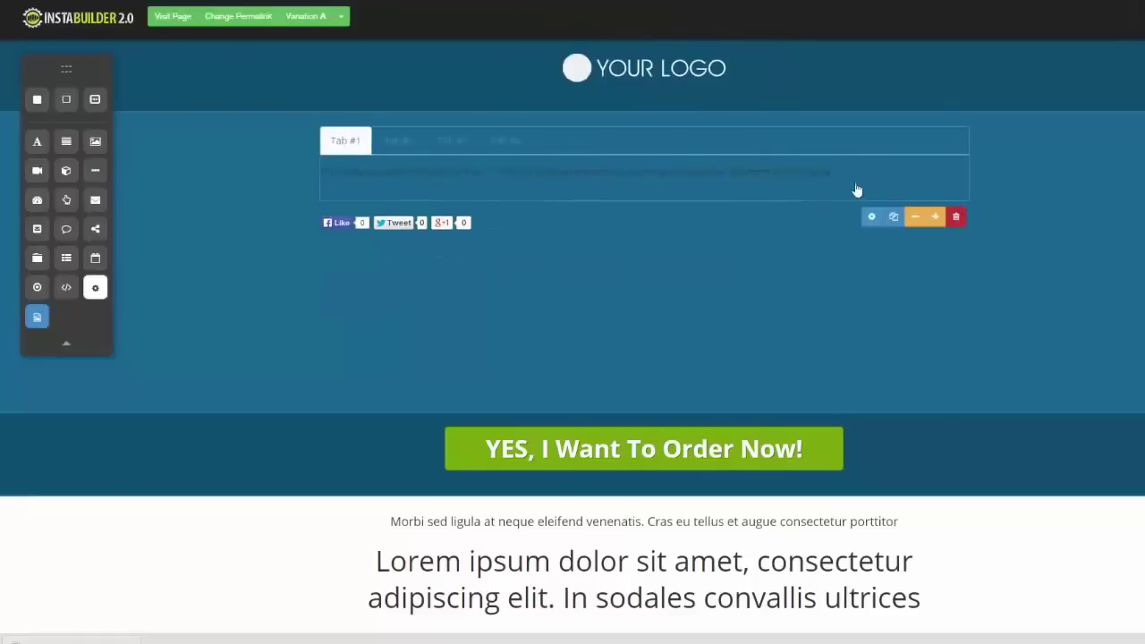
left_click(677, 73)
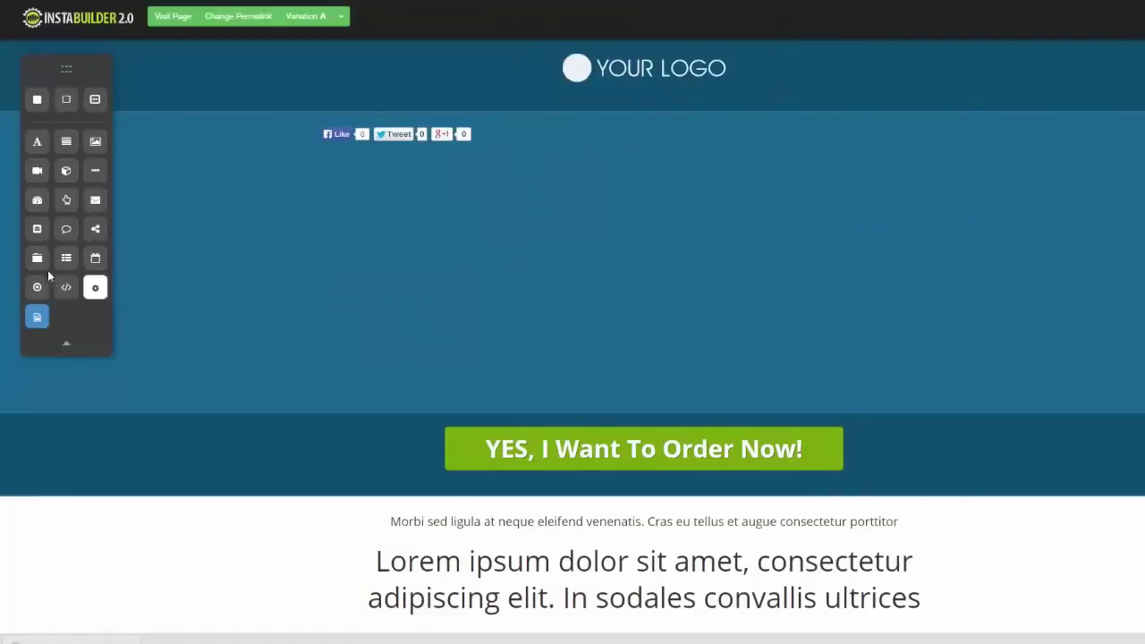
- Add a menu element beneath the social share buttons and assign Demo Menu to it
left_click_drag(76, 271, 436, 168)
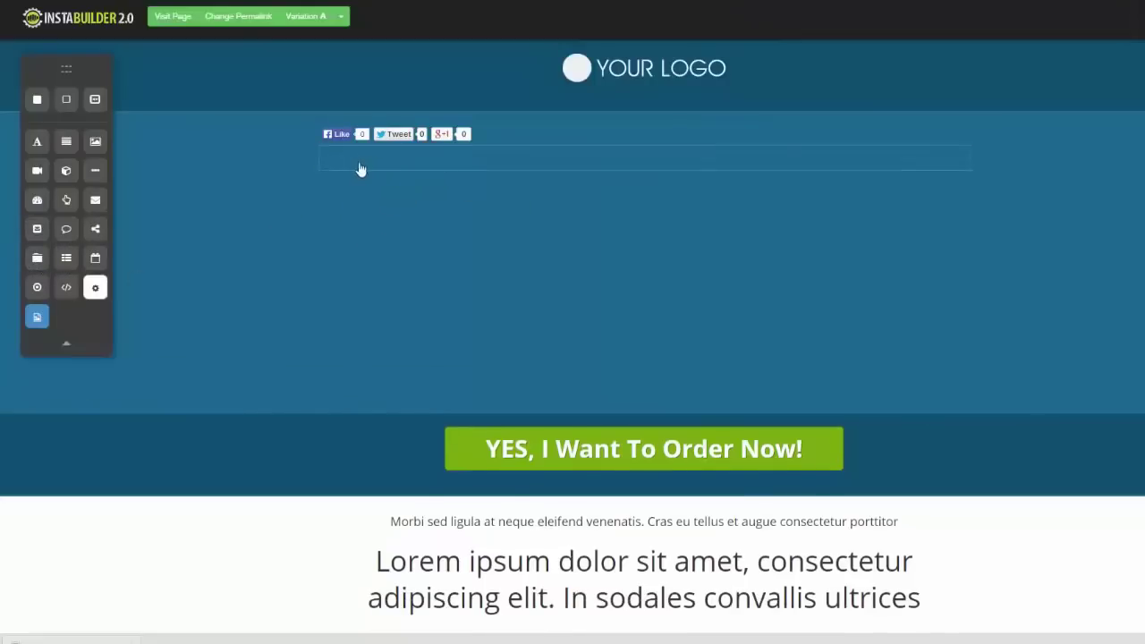
mouse_move(660, 192)
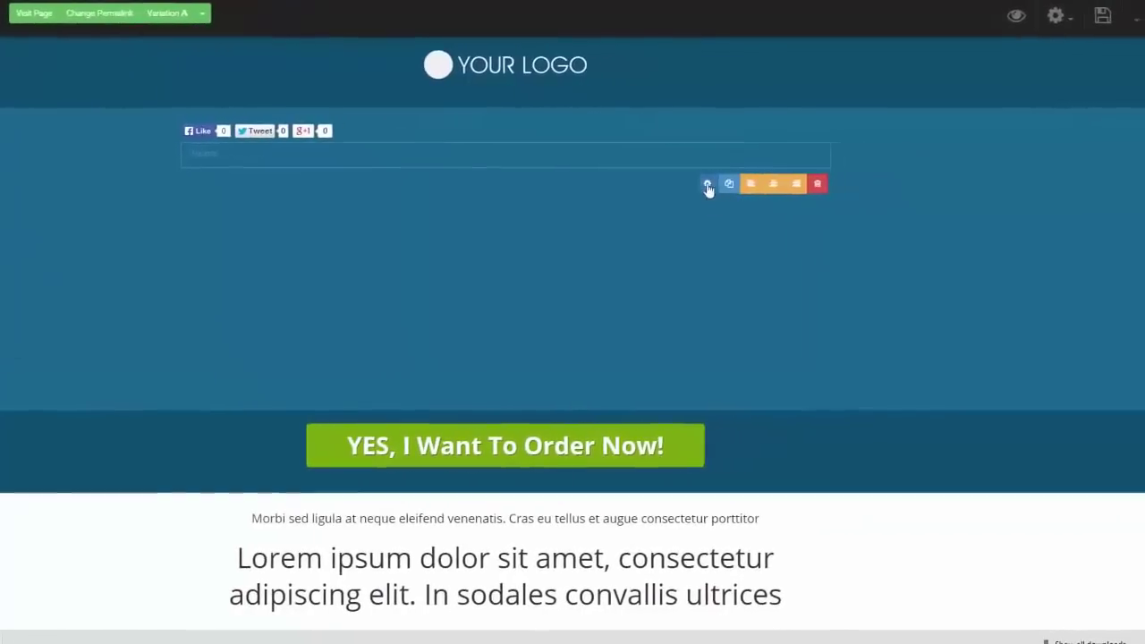
left_click(776, 186)
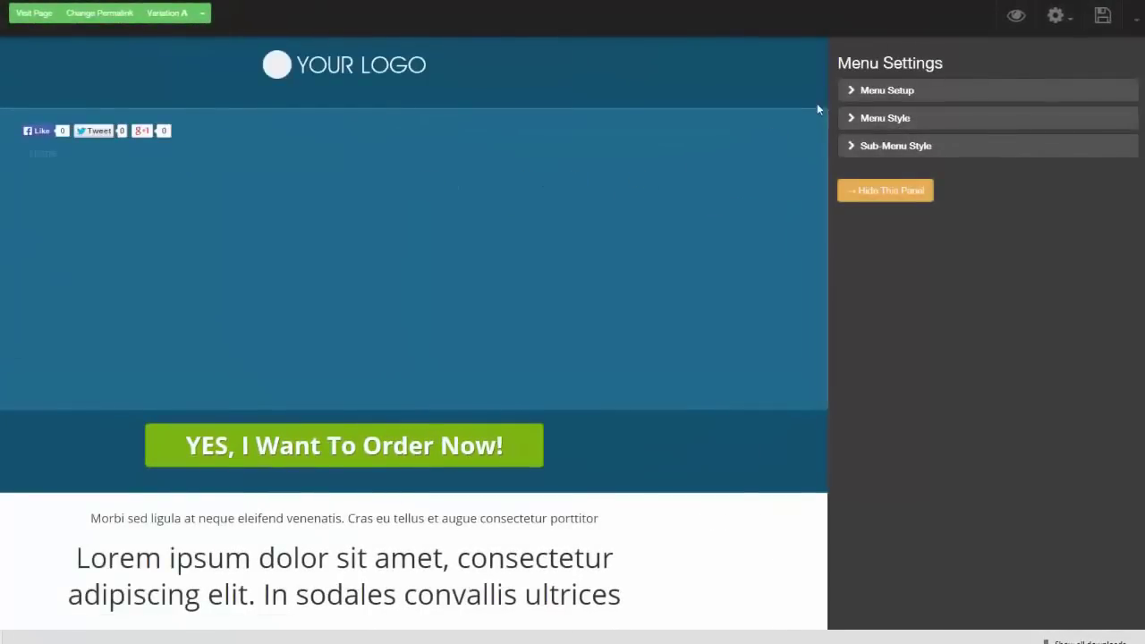
left_click(849, 99)
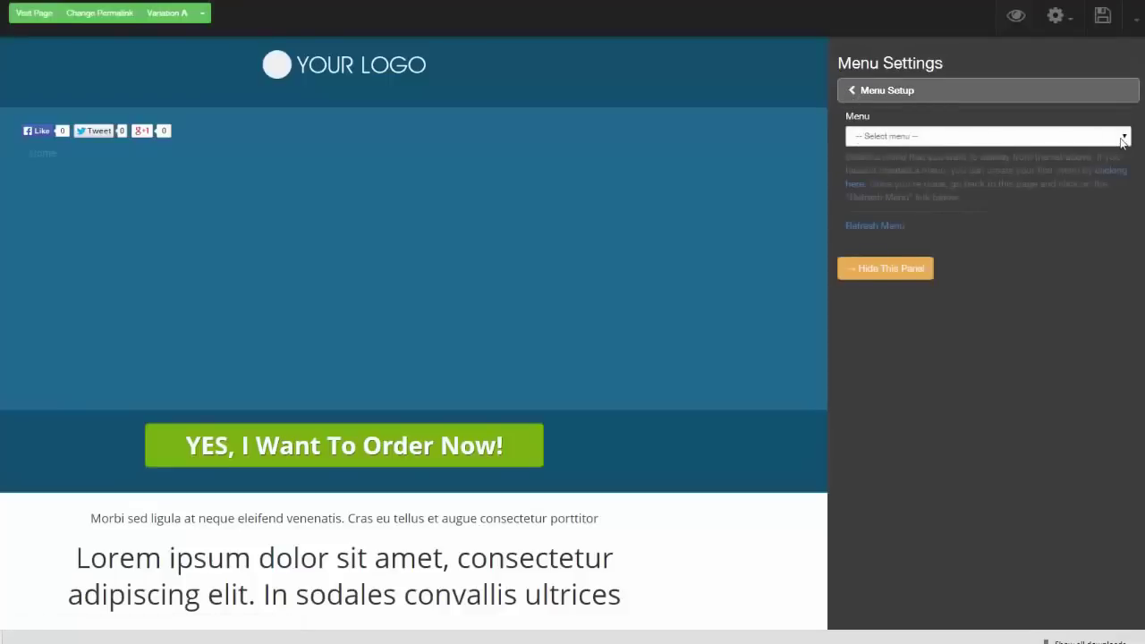
left_click(1120, 137)
left_click(883, 162)
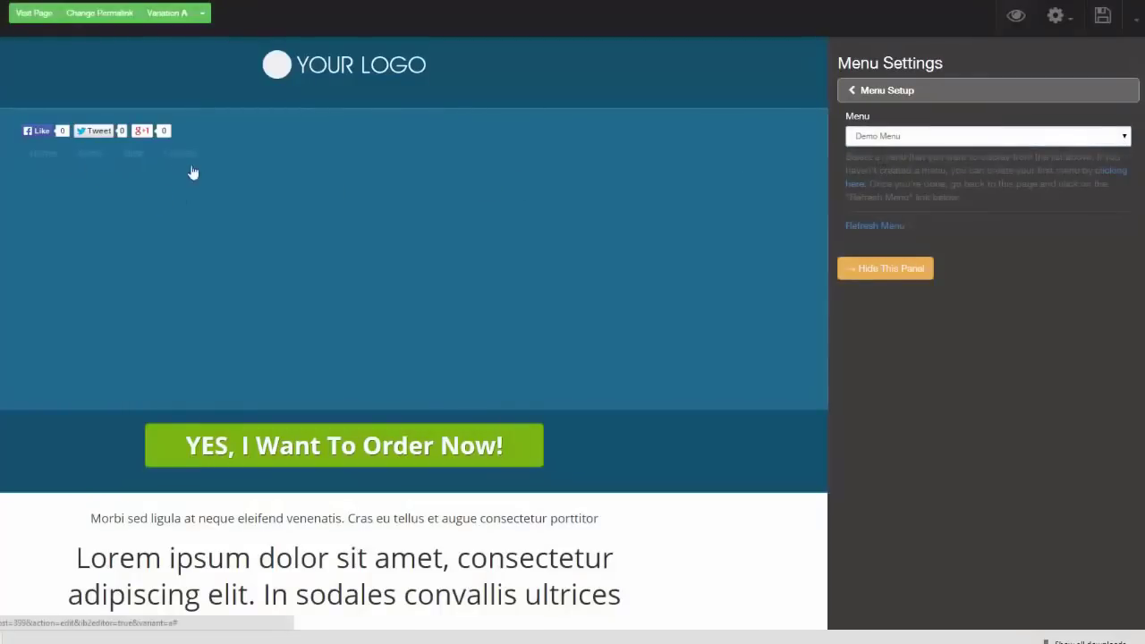
- Try the Plain (/w pipe) menu style and settle on Flat-Box
left_click(855, 98)
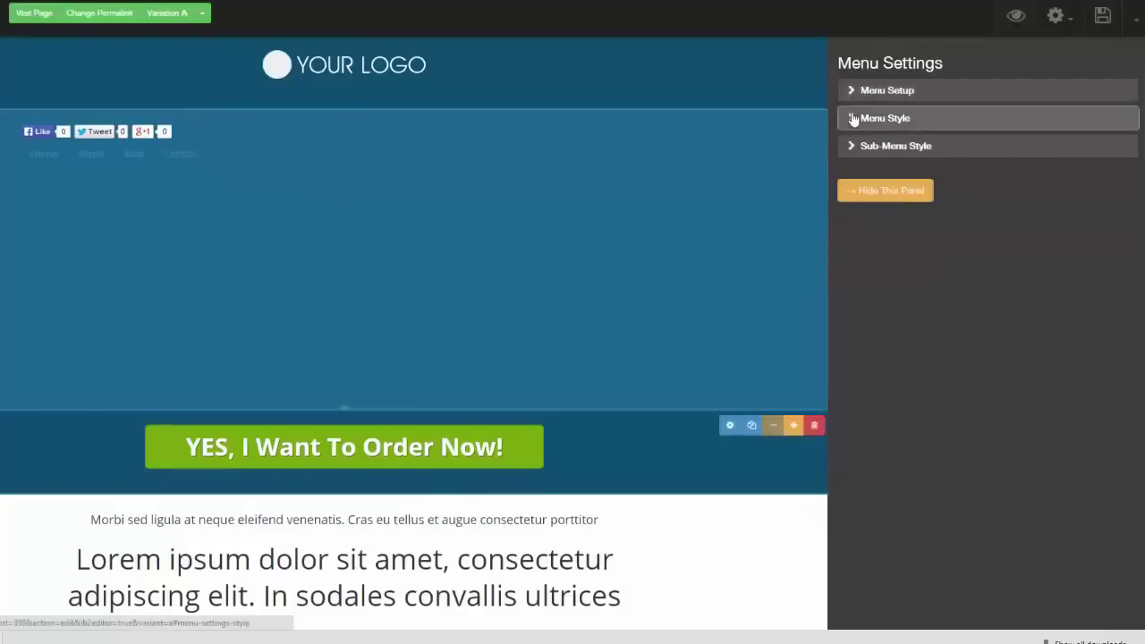
left_click(856, 117)
left_click(1004, 143)
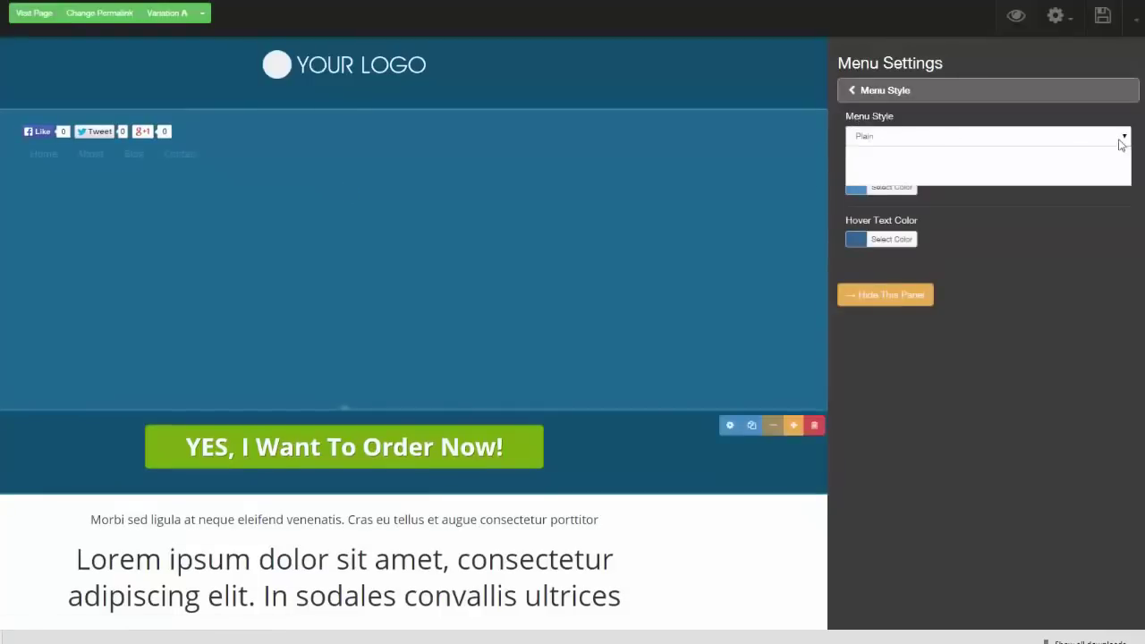
left_click(1090, 163)
left_click(1126, 139)
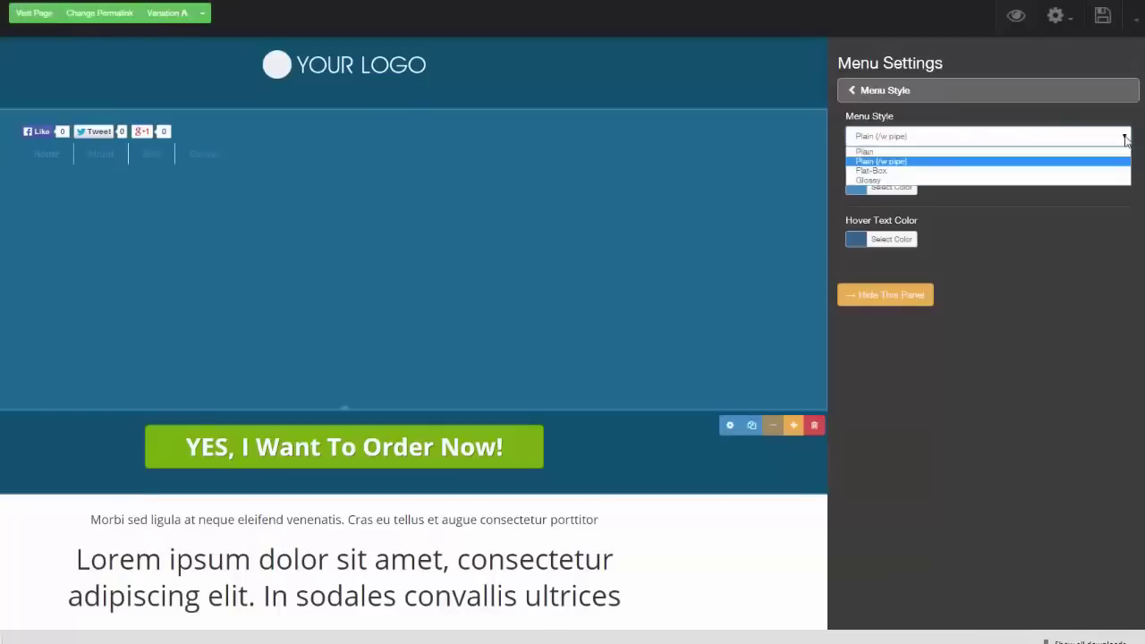
left_click(1102, 171)
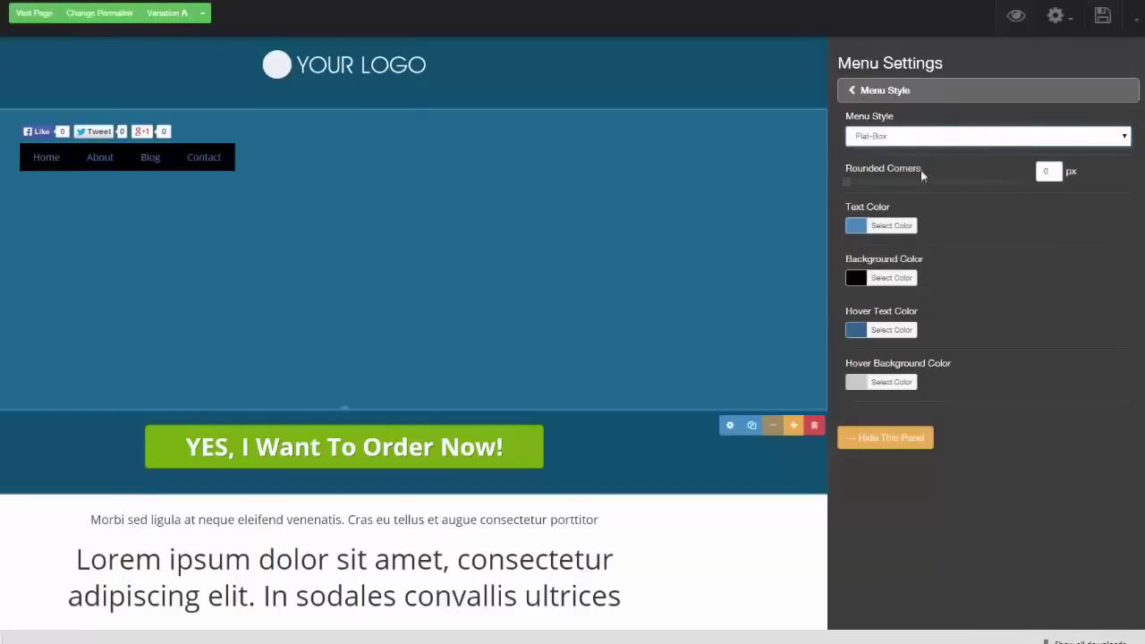
- Set the menu's background color to light aqua #acfbf9 and its rounded corners to 6 px
left_click(859, 280)
mouse_move(894, 339)
left_mouse_down()
mouse_move(945, 332)
mouse_move(929, 381)
left_mouse_up()
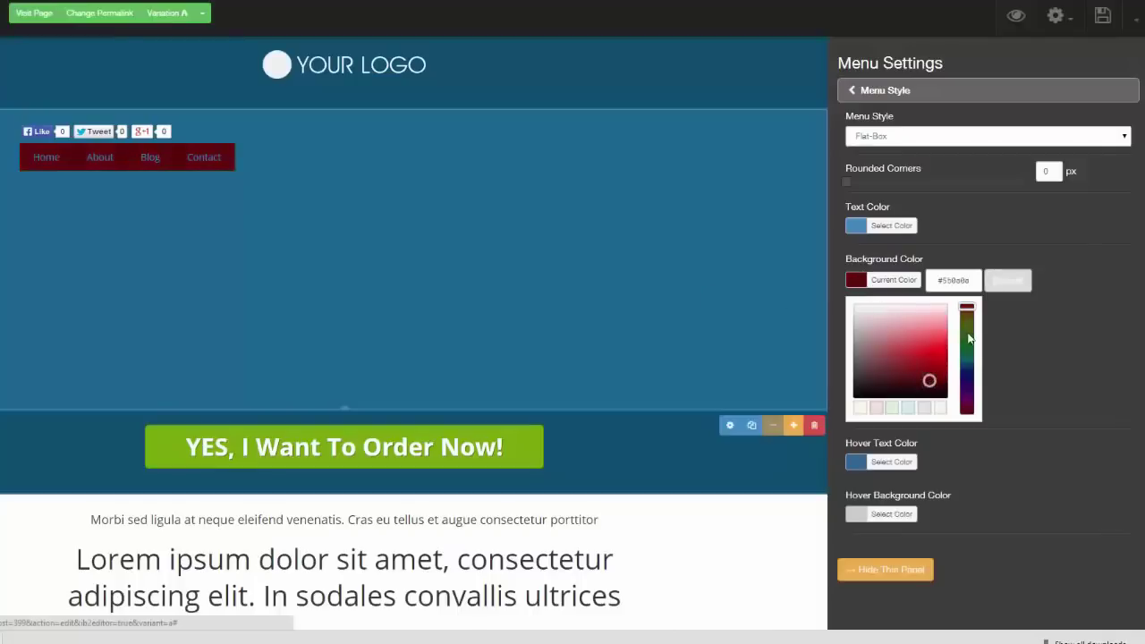
left_click_drag(847, 182, 899, 182)
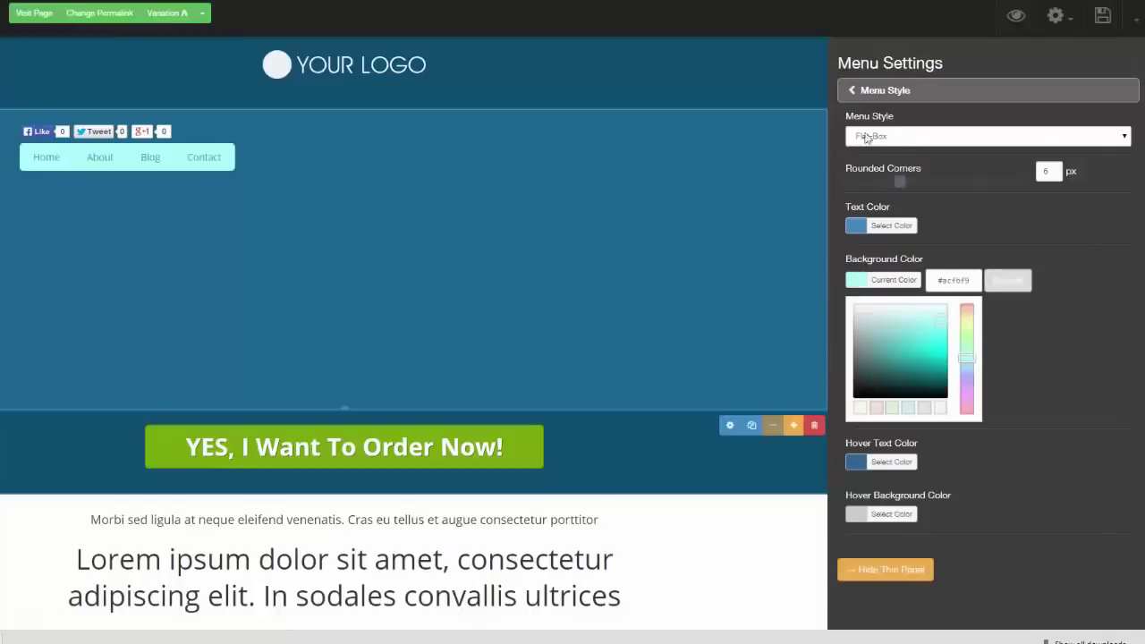
- Review the sub-menu color options and close the menu settings
left_click(854, 95)
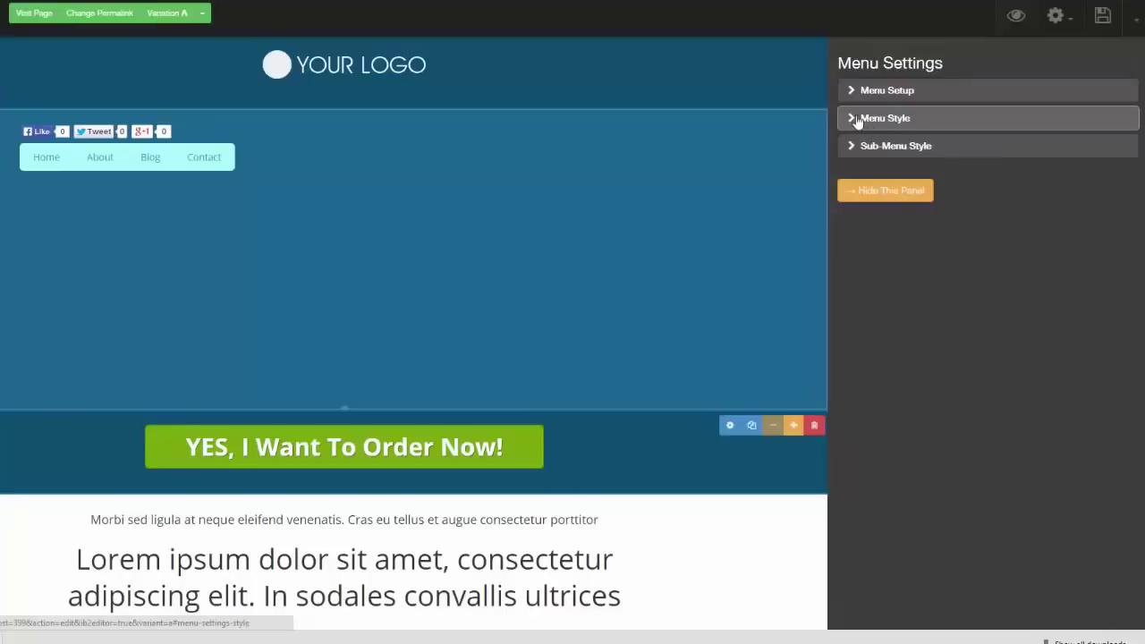
left_click(852, 147)
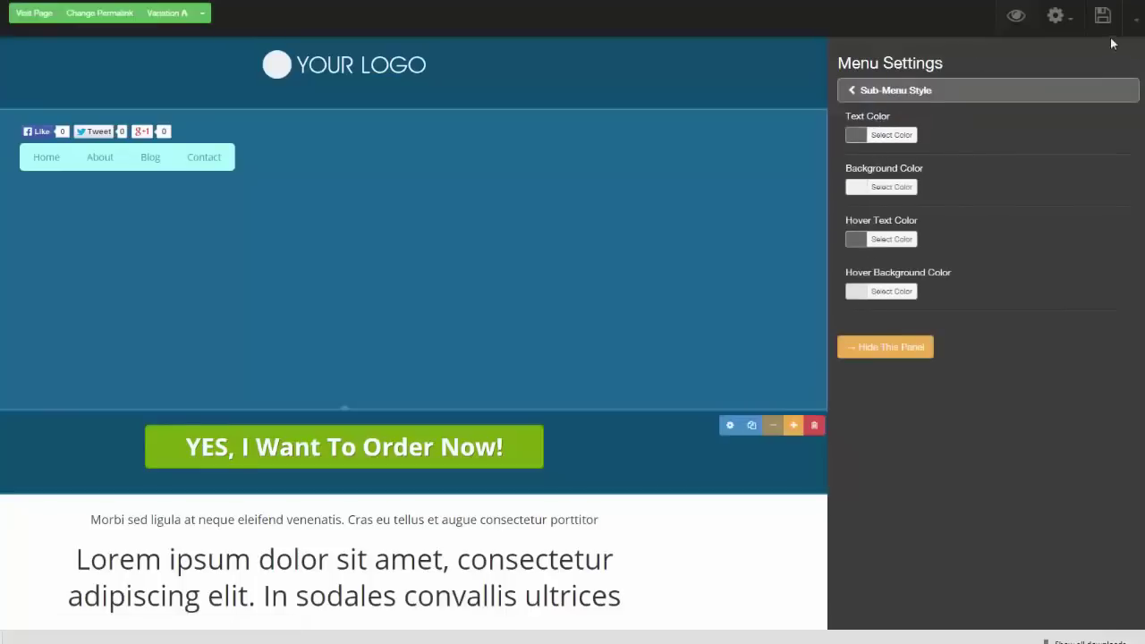
left_click(1135, 68)
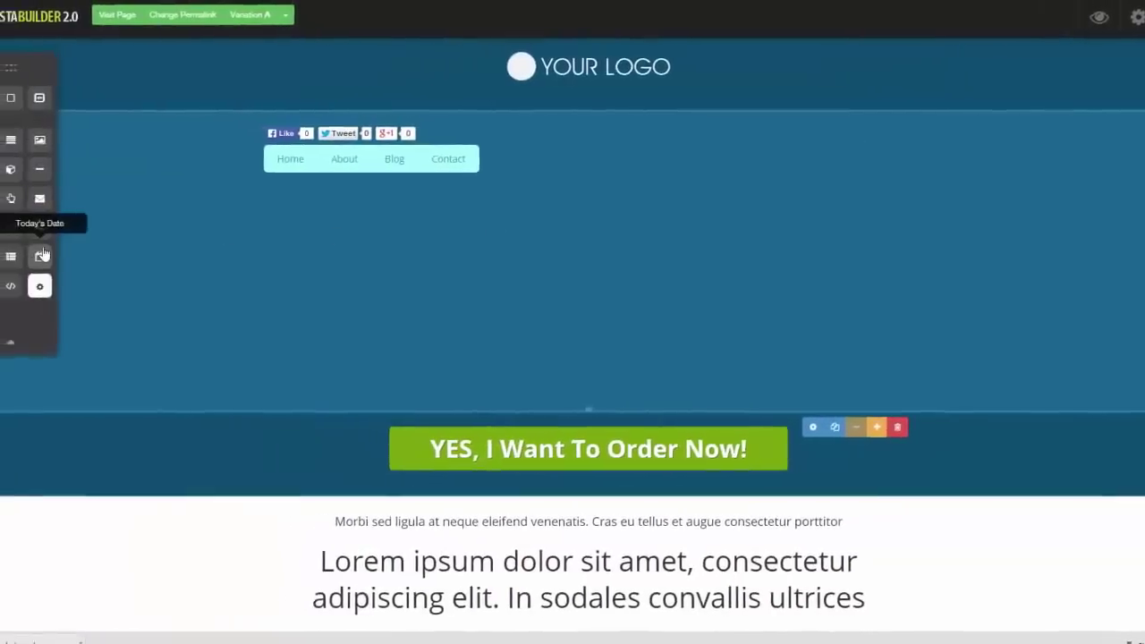
- Add a Today's Date element beneath the menu and review its date format and font settings
left_click_drag(99, 259, 580, 206)
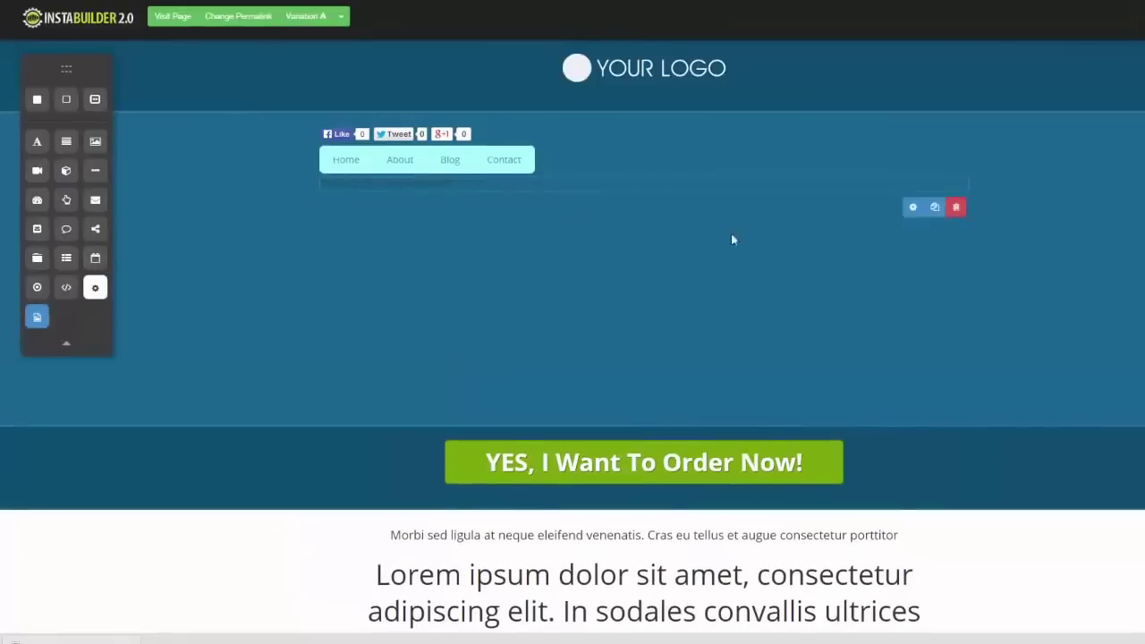
left_click(912, 206)
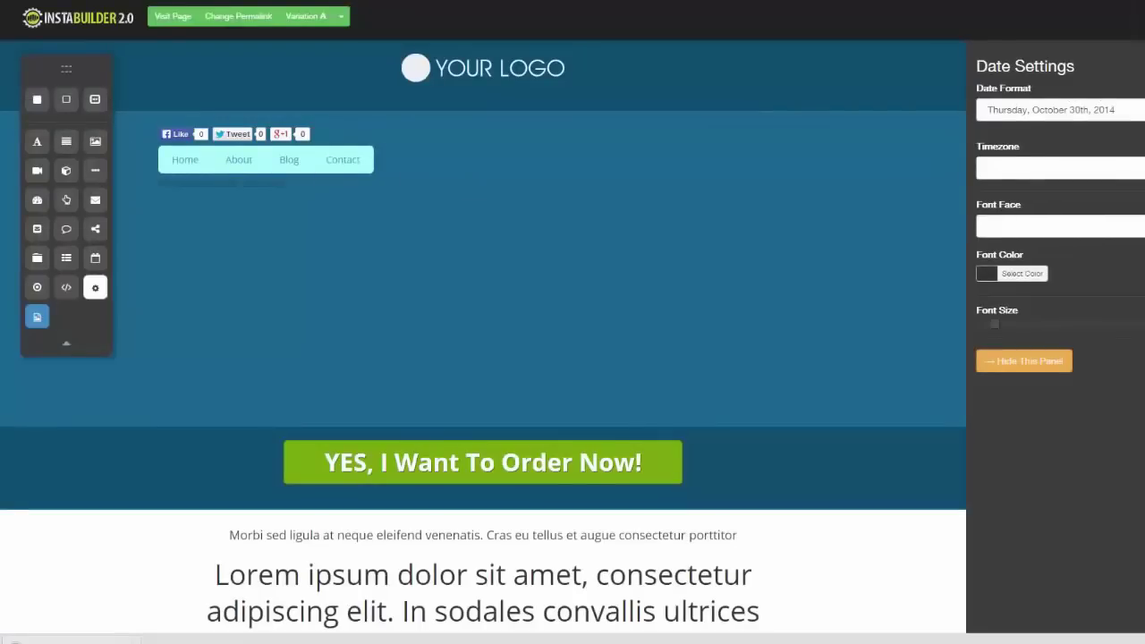
key("Escape")
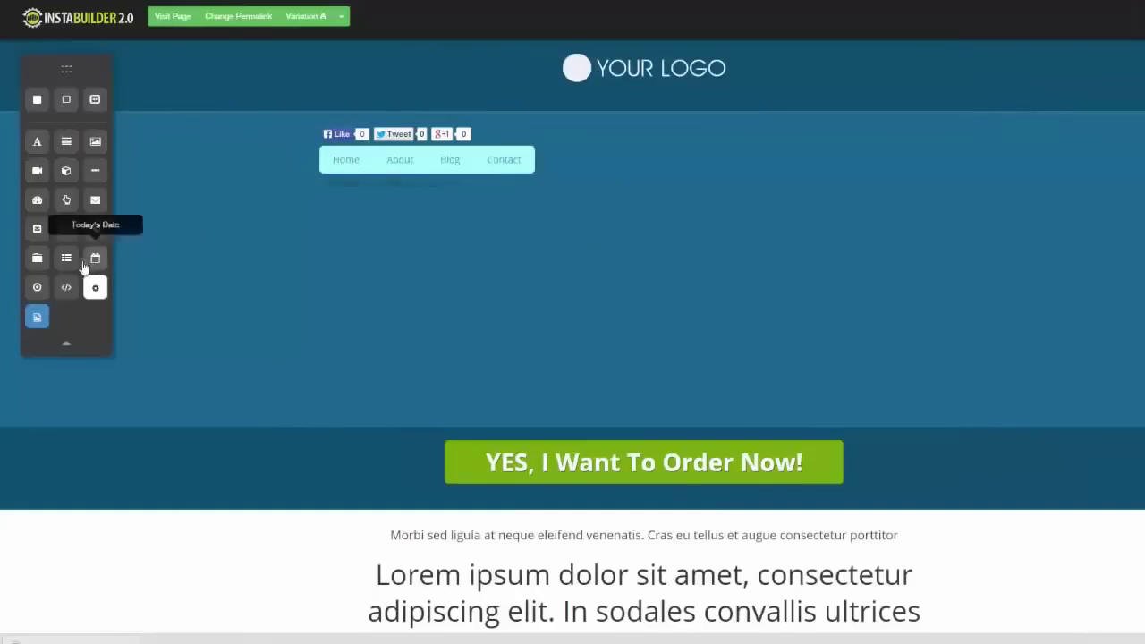
- Try out a quiz element beneath the date and delete it again
left_click_drag(39, 290, 617, 217)
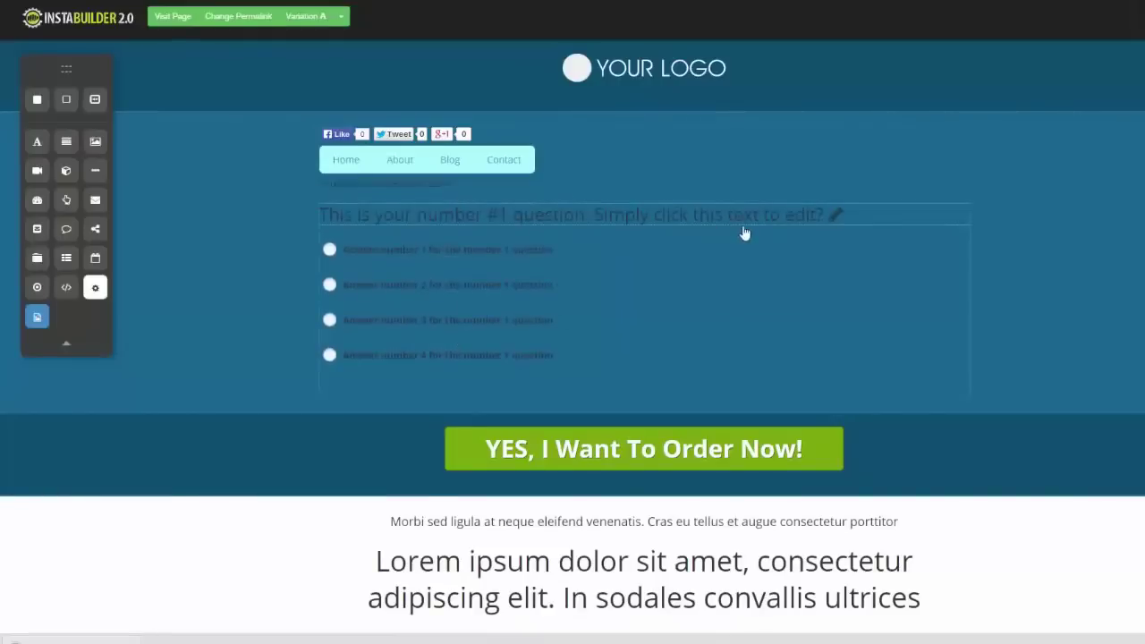
mouse_move(866, 386)
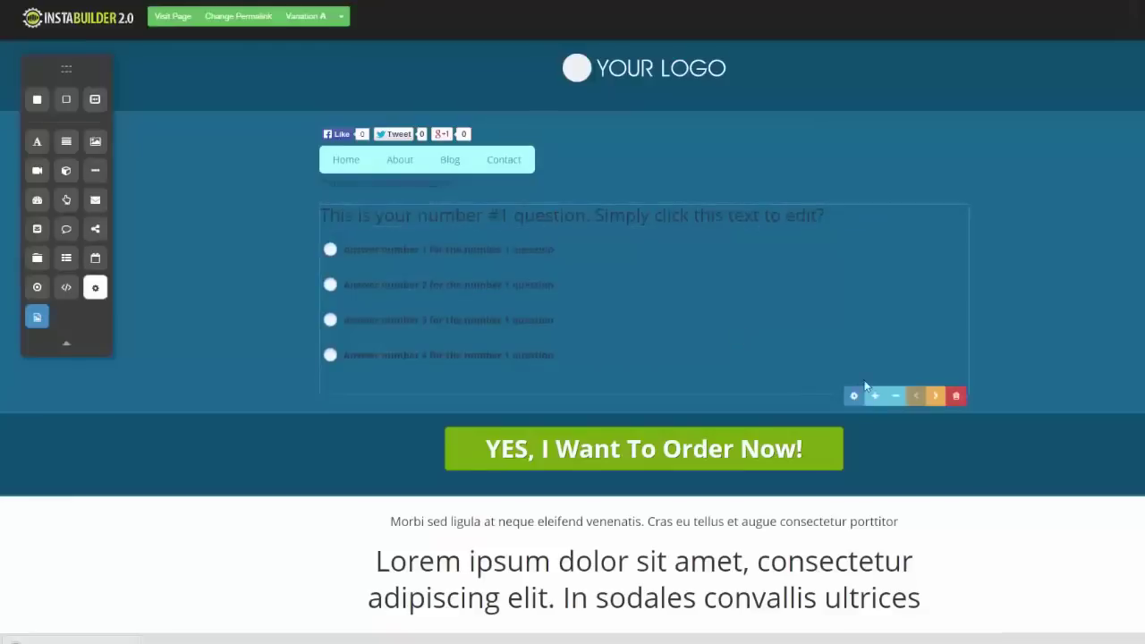
left_click(955, 395)
left_click(680, 71)
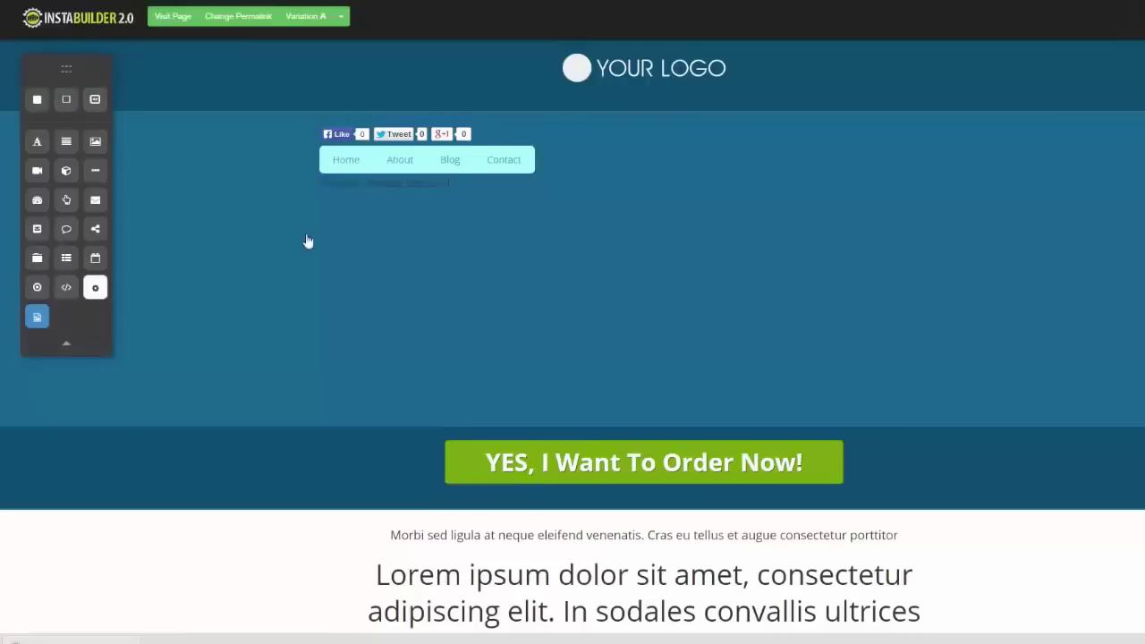
- Add a Wide Section between the large Lorem ipsum headline and the three sub-headline columns
scroll(572, 322, "down", 3)
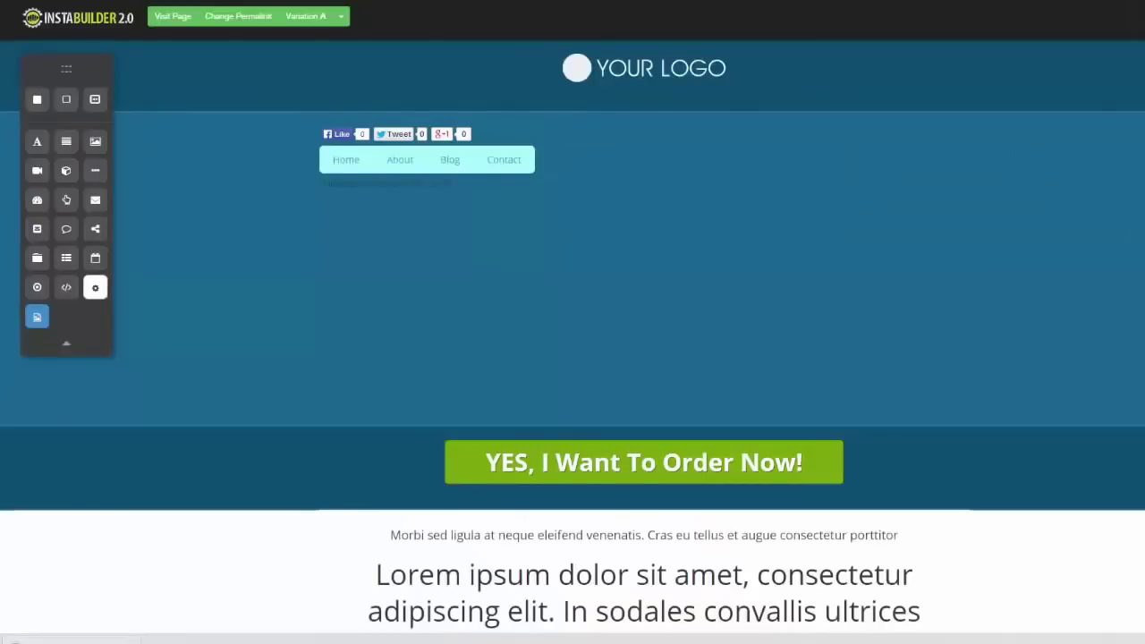
scroll(573, 374, "down", 3)
scroll(573, 358, "down", 1)
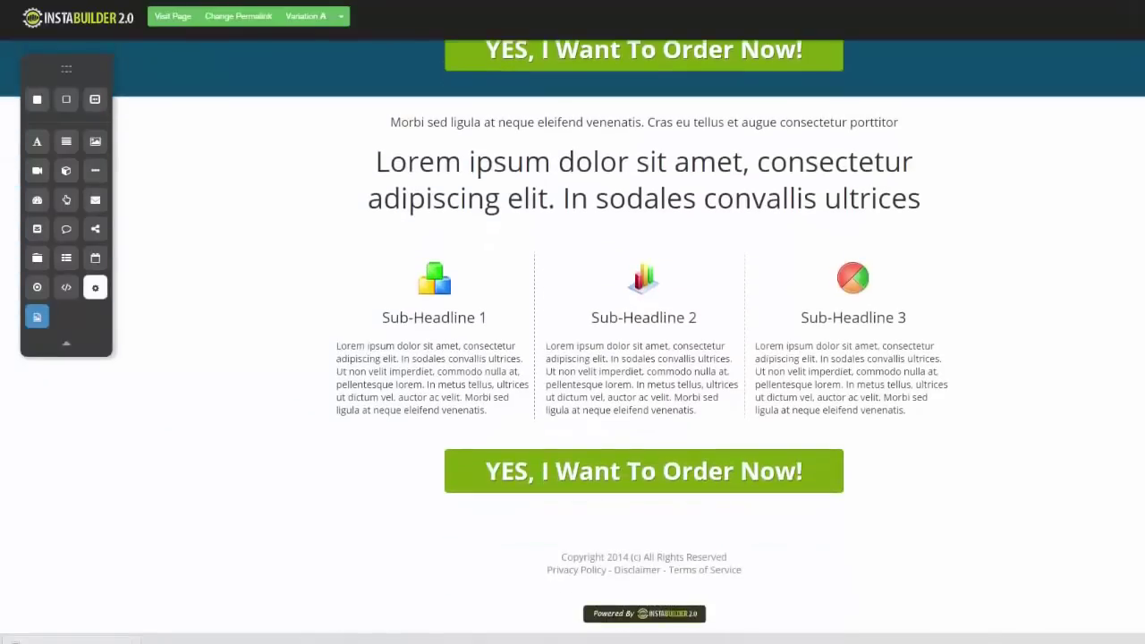
scroll(573, 358, "up", 5)
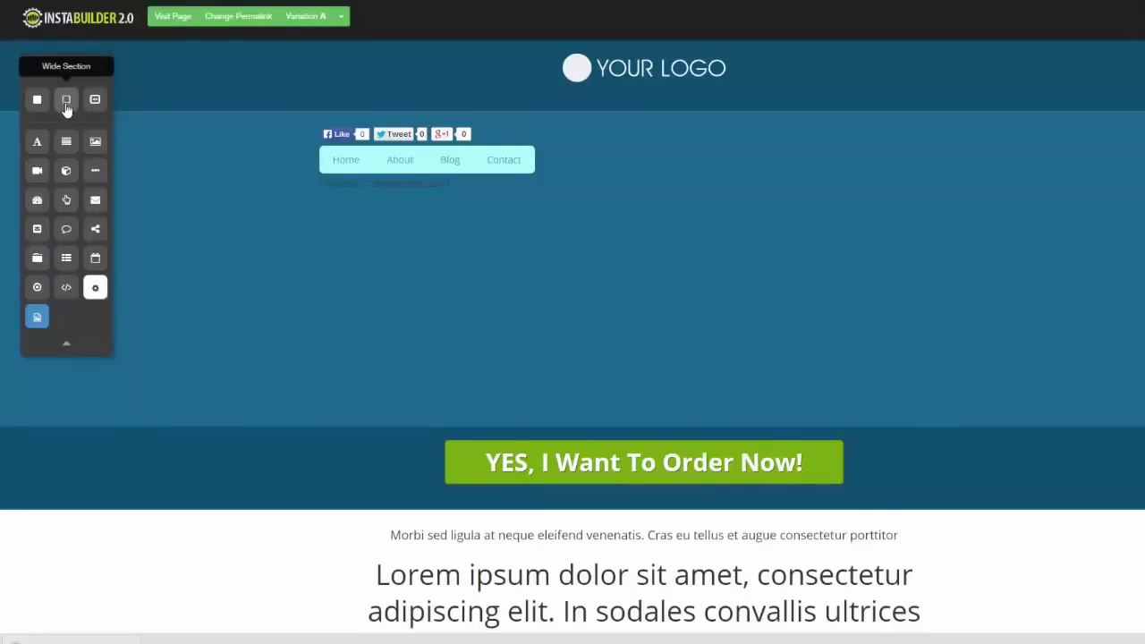
left_click_drag(66, 105, 502, 420)
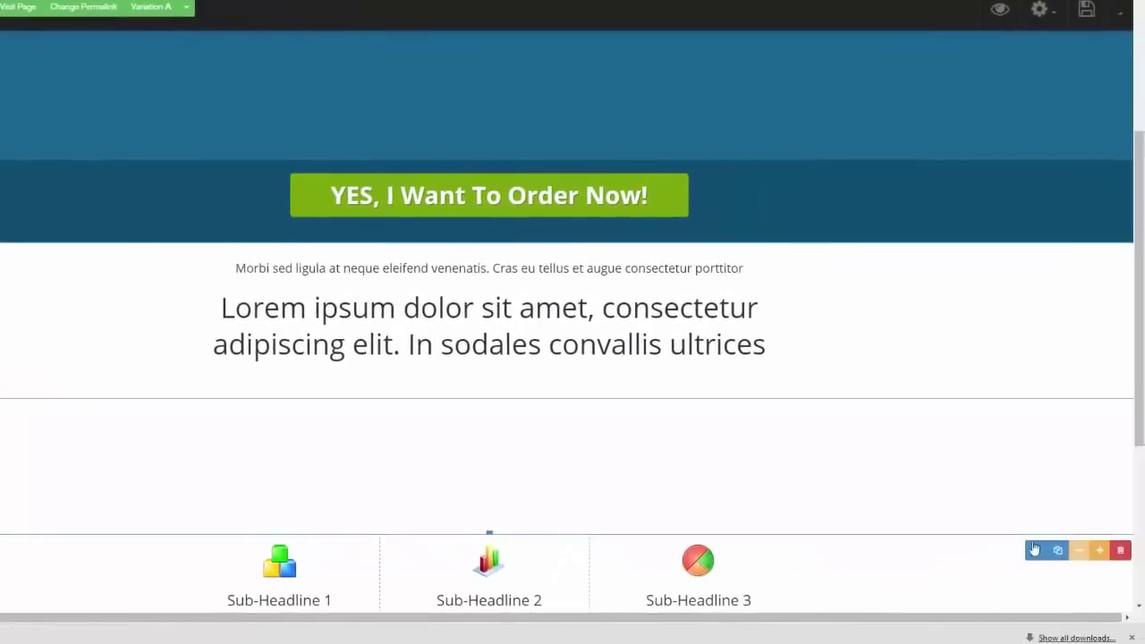
- Apply a pre-made dark crimson background pattern to the new wide section after trying the near-black red one
left_click(1035, 550)
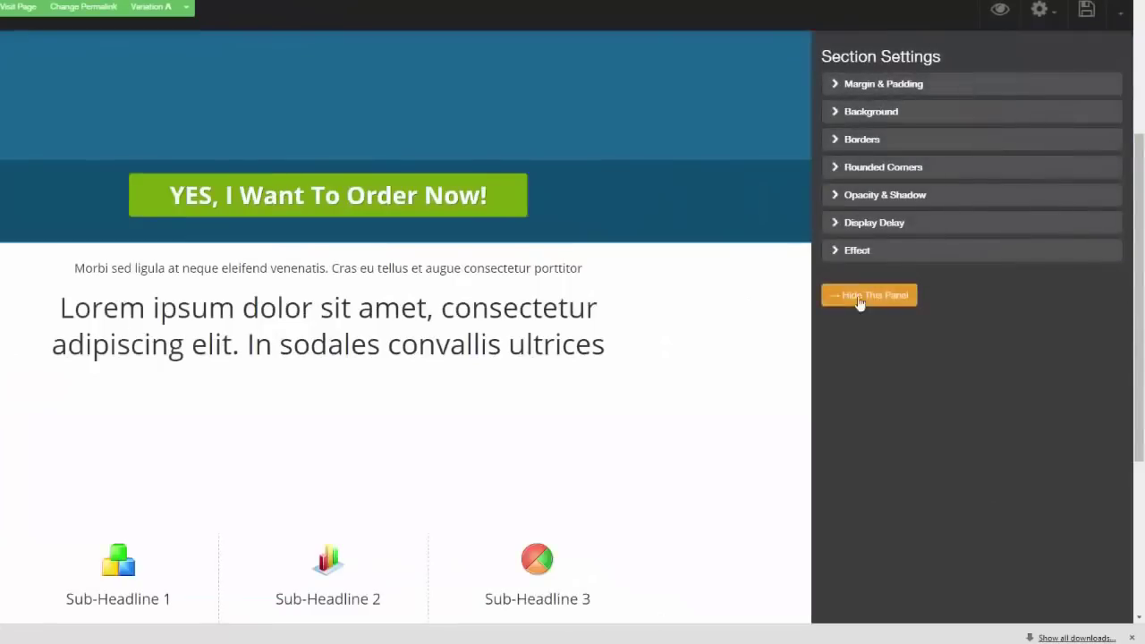
left_click(835, 87)
left_click(834, 111)
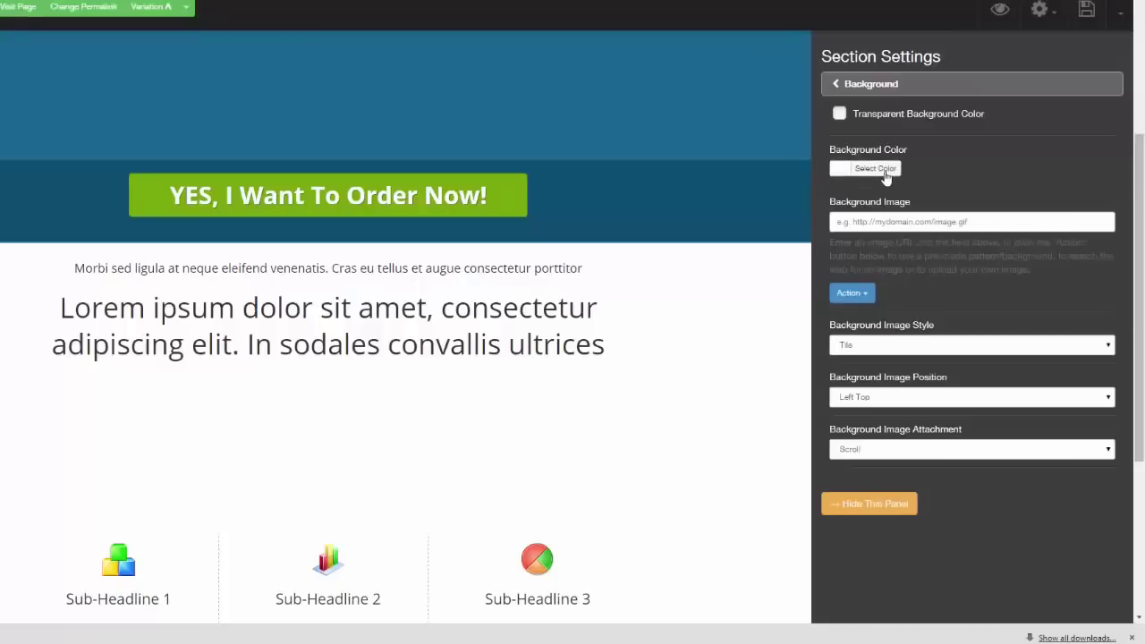
left_click(866, 299)
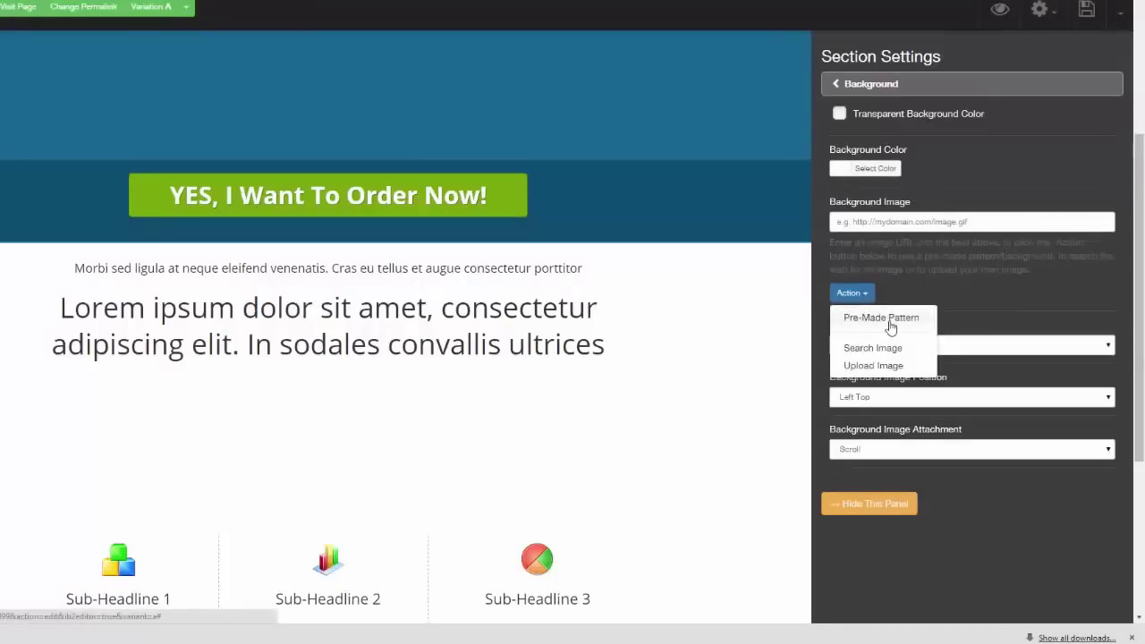
left_click(885, 320)
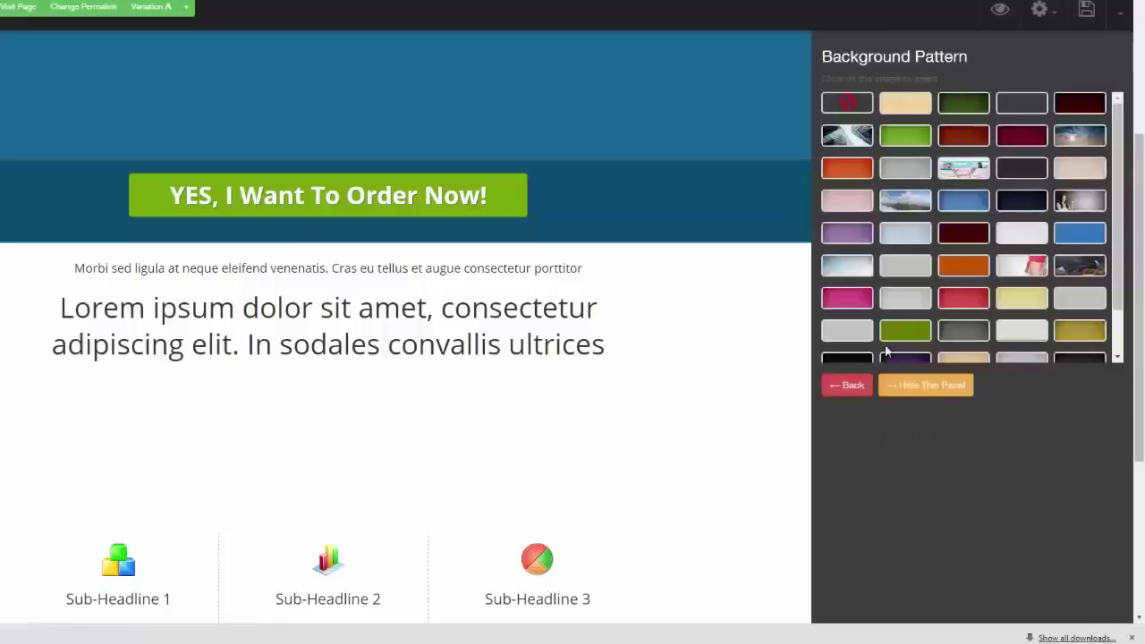
left_click(1067, 106)
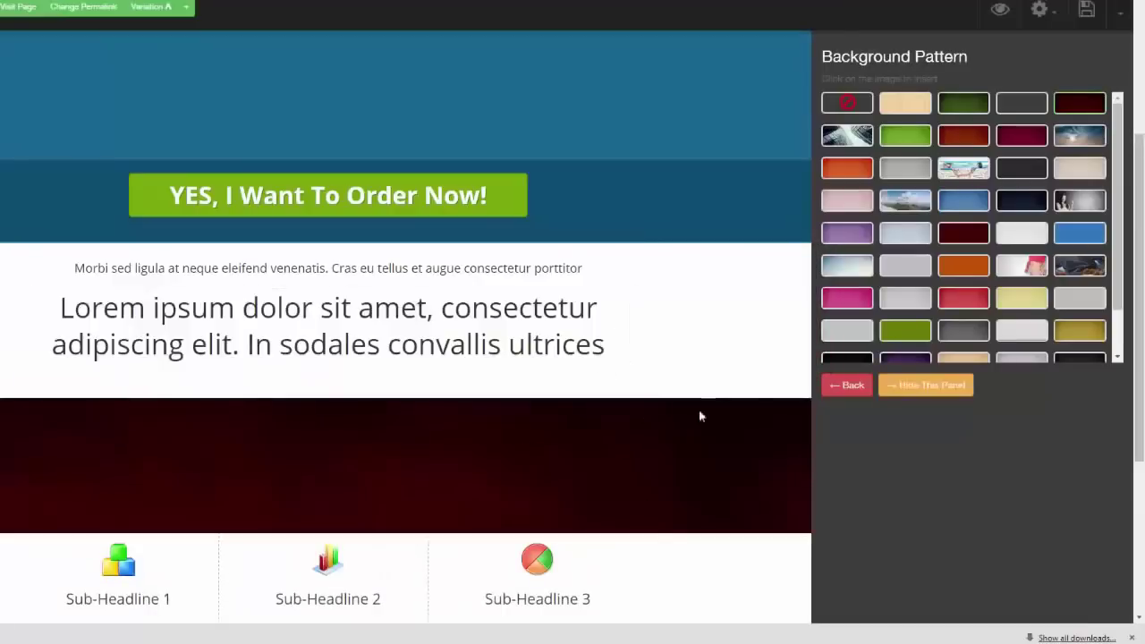
left_click(1021, 137)
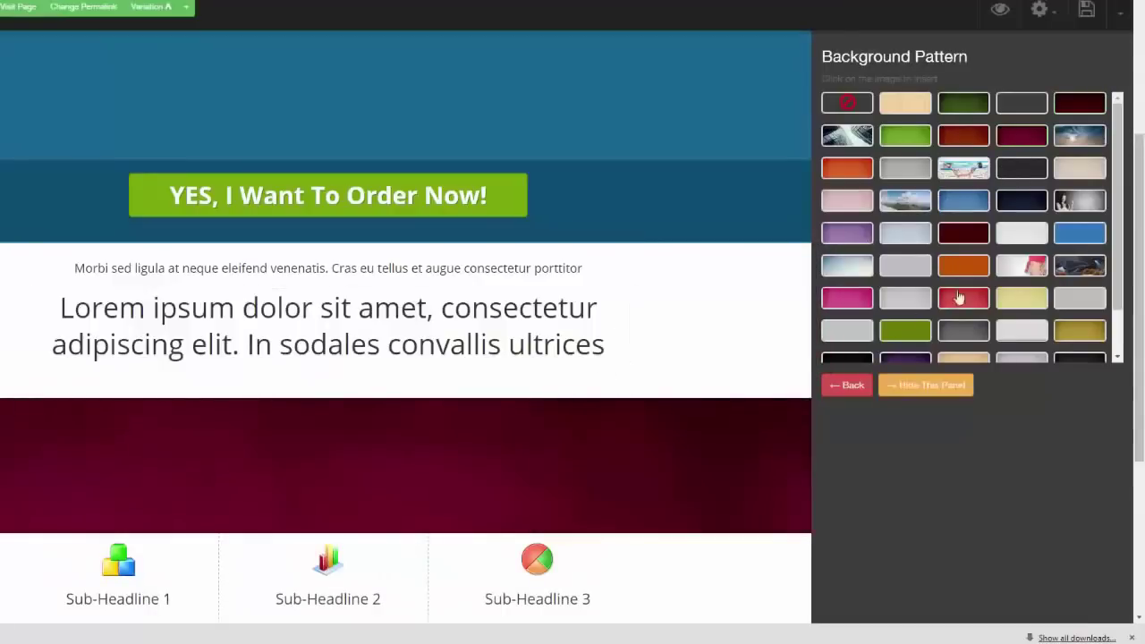
scroll(1029, 215, "down", 2)
scroll(979, 213, "up", 2)
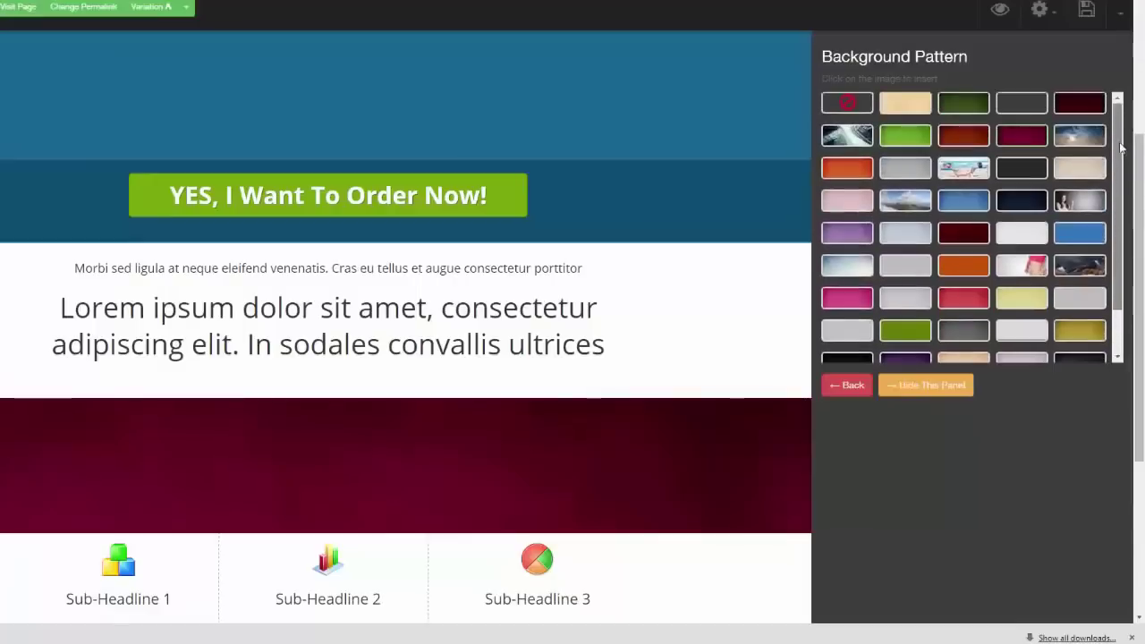
- Change the wide section's background to the dark grey pattern and duplicate the section
left_click(975, 331)
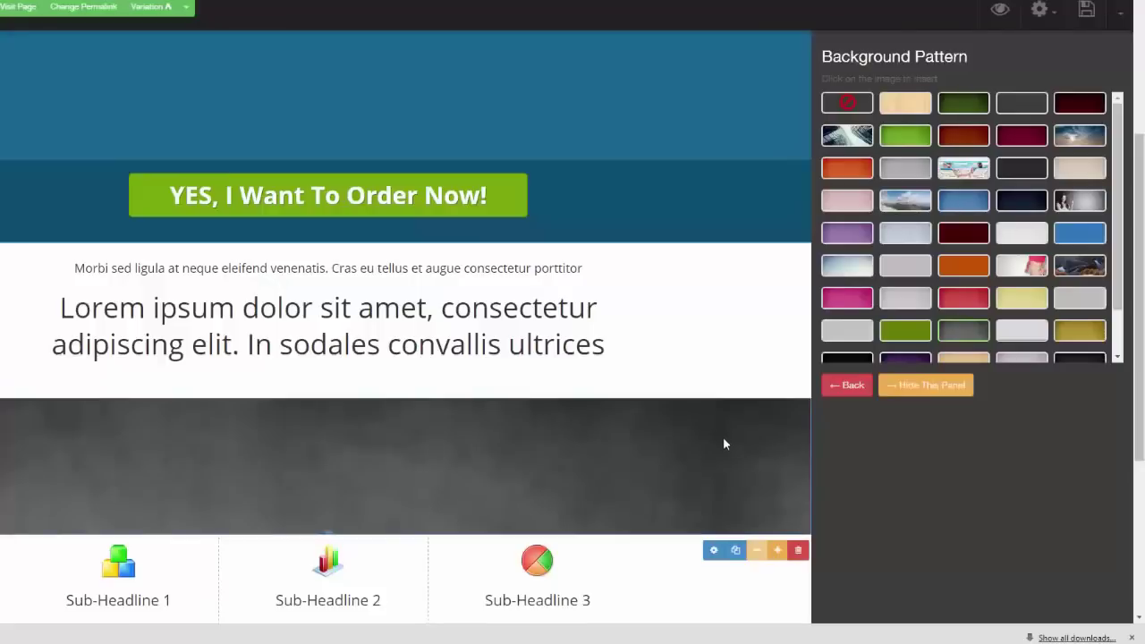
left_click(735, 549)
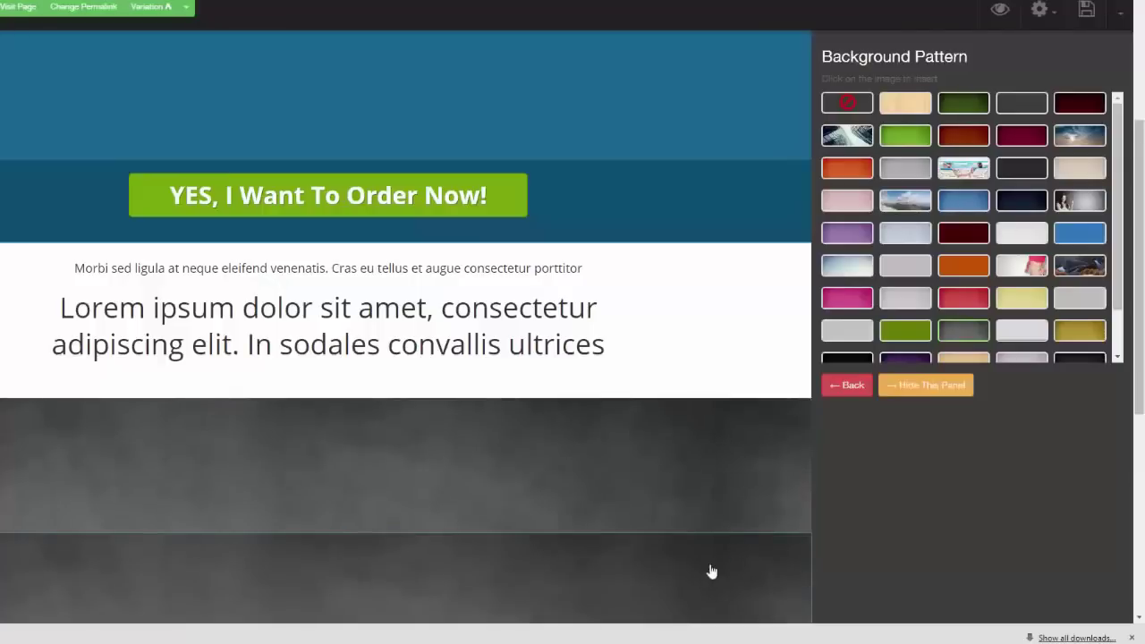
left_click_drag(712, 570, 698, 322)
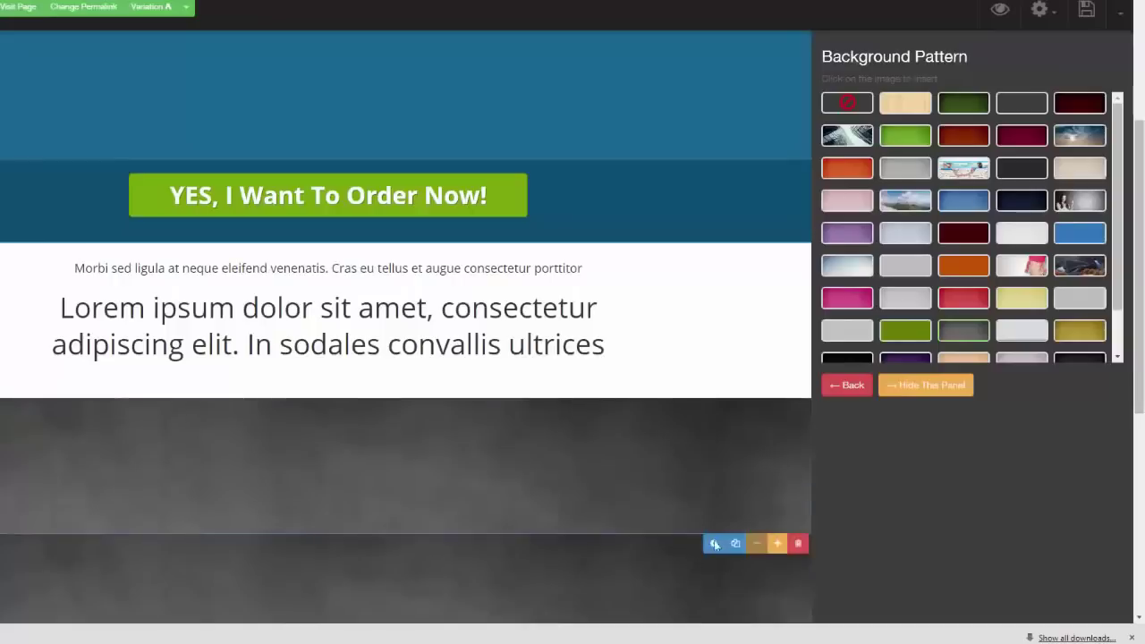
- Apply the orange background pattern to the upper wide section after trying the blue one, and hide the settings panel
left_click(966, 199)
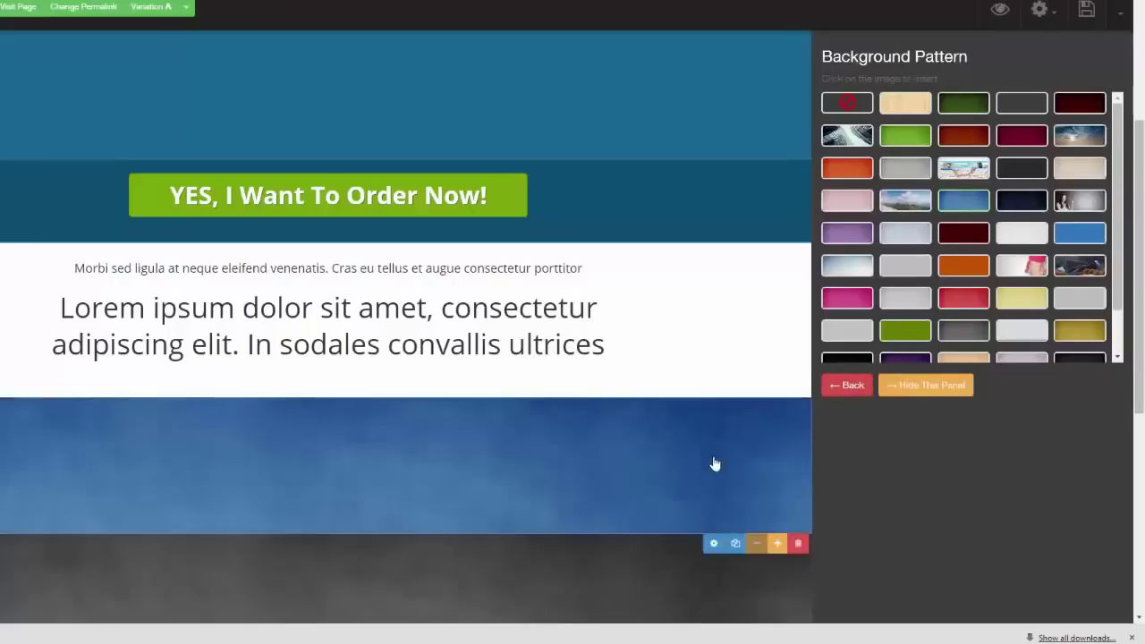
scroll(564, 605, "down", 3)
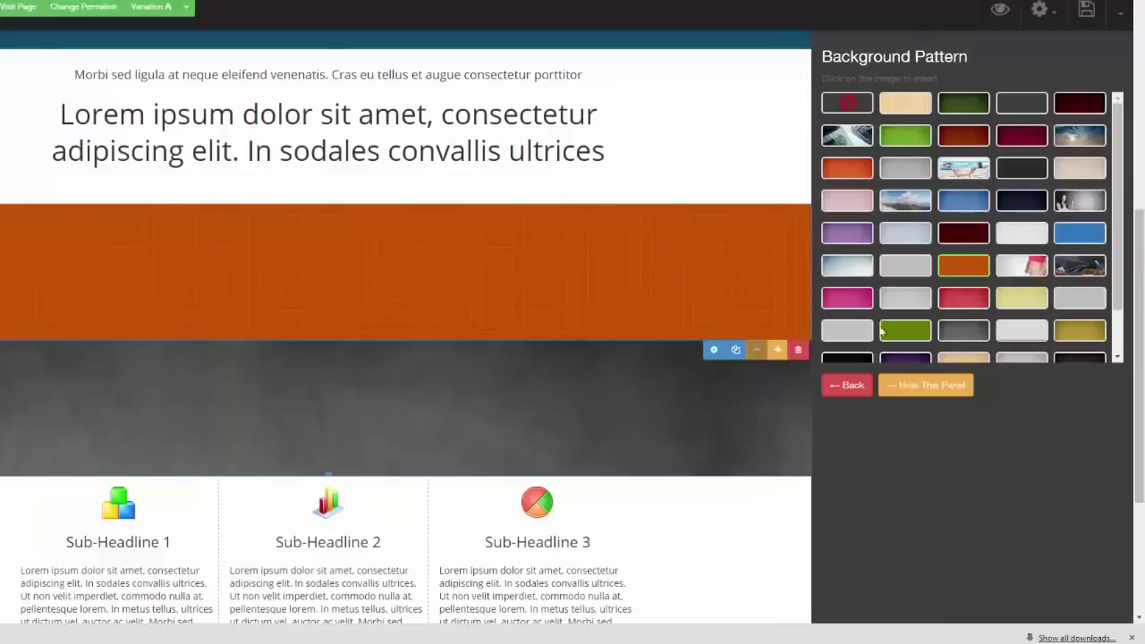
left_click(20, 82)
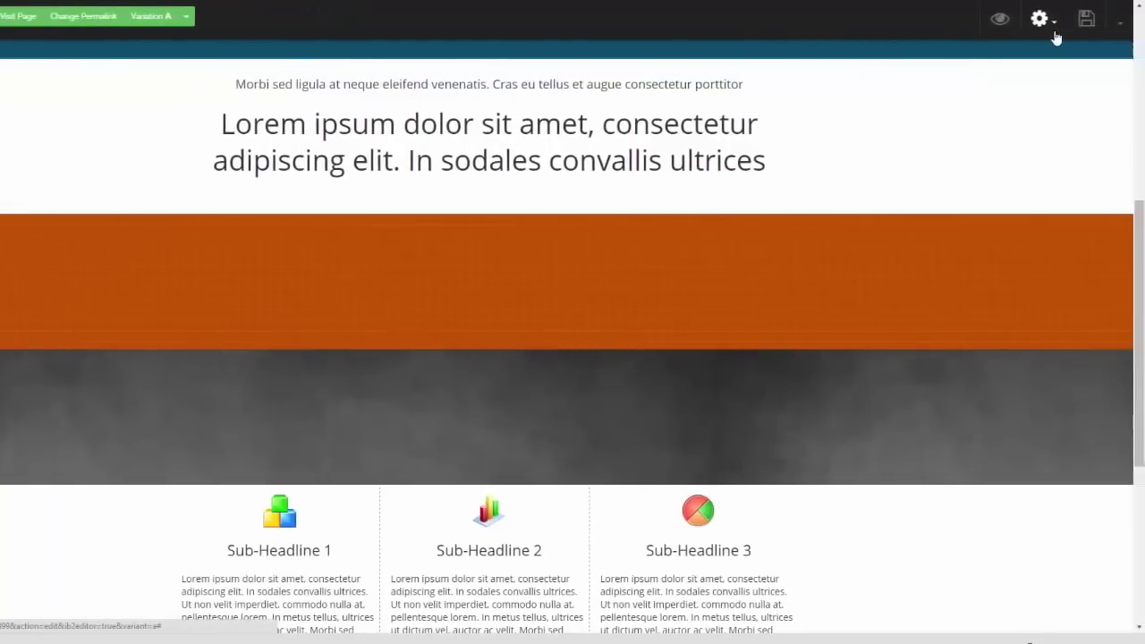
- Enable the attention bar across the page and set its background color to black
left_click(1055, 36)
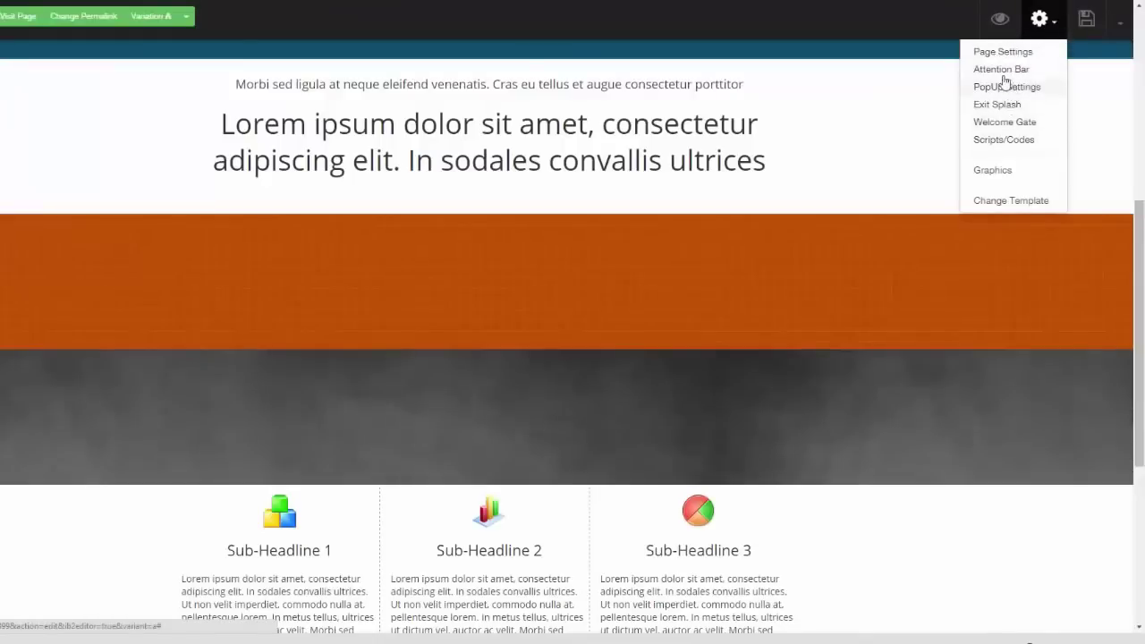
left_click(1015, 70)
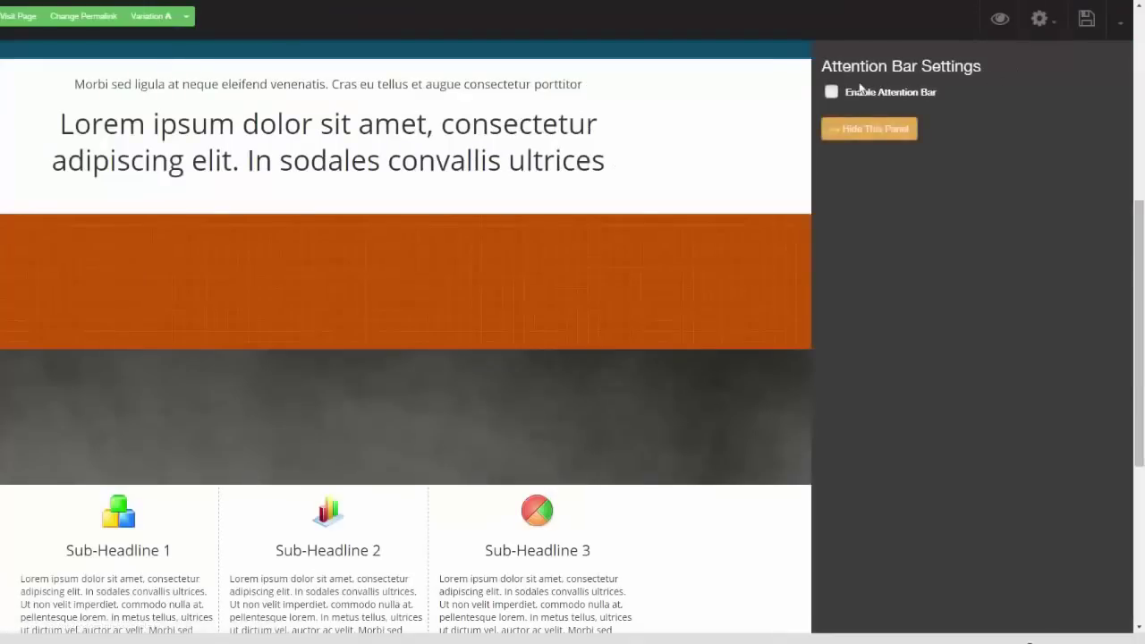
left_click(831, 91)
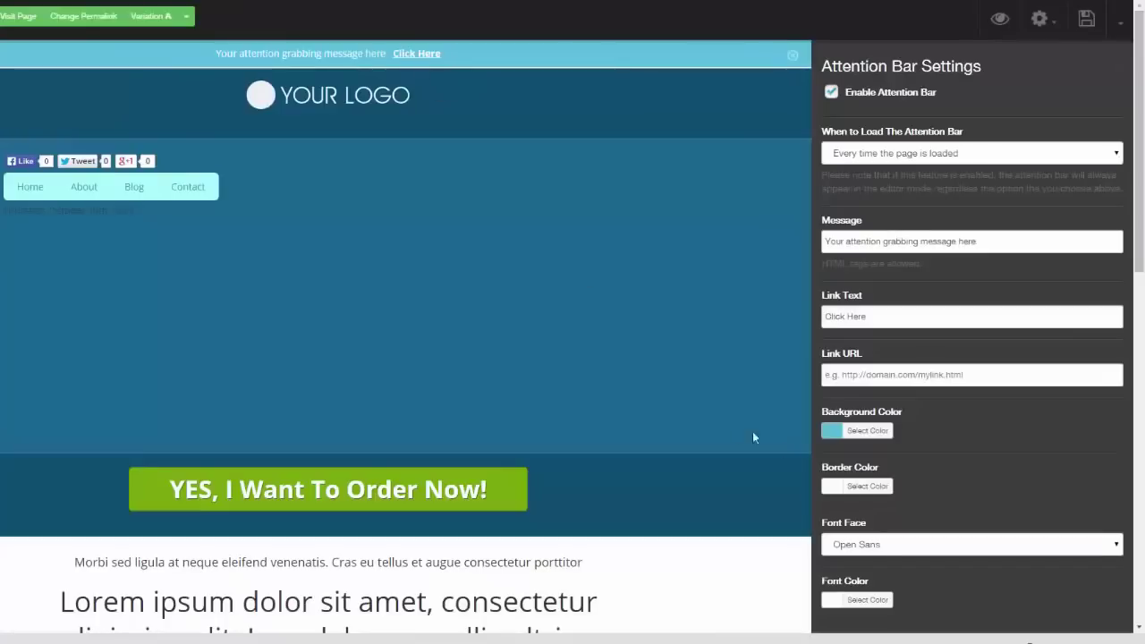
left_click(836, 429)
left_click(831, 525)
left_click(465, 191)
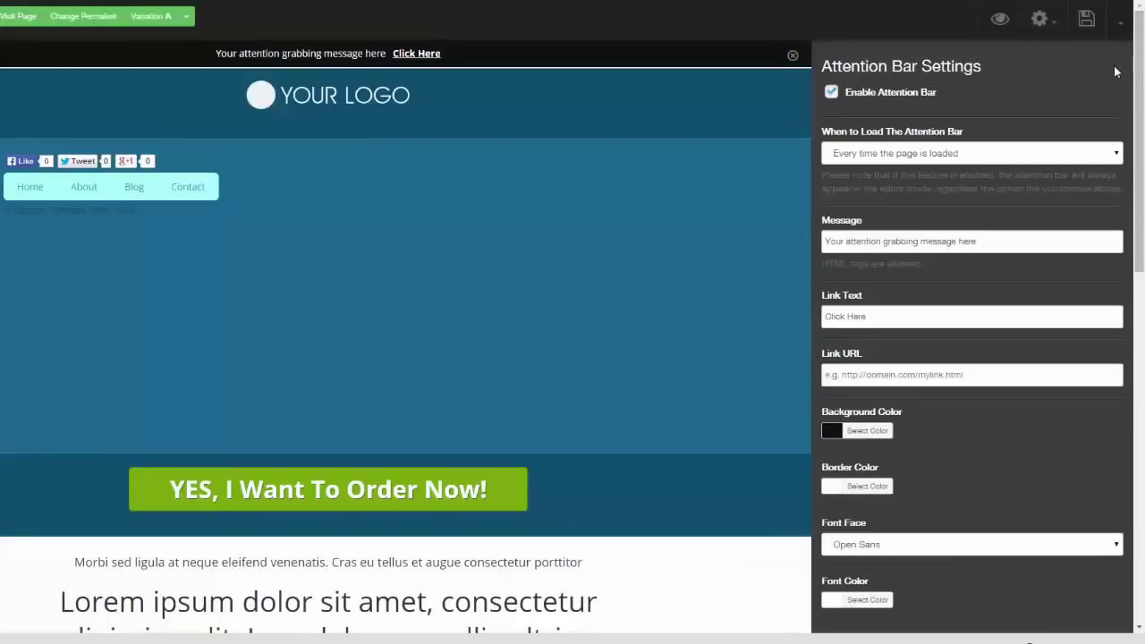
- Review the pop-up settings with their loading frequency options, and the Welcome Gate settings
left_click(1054, 24)
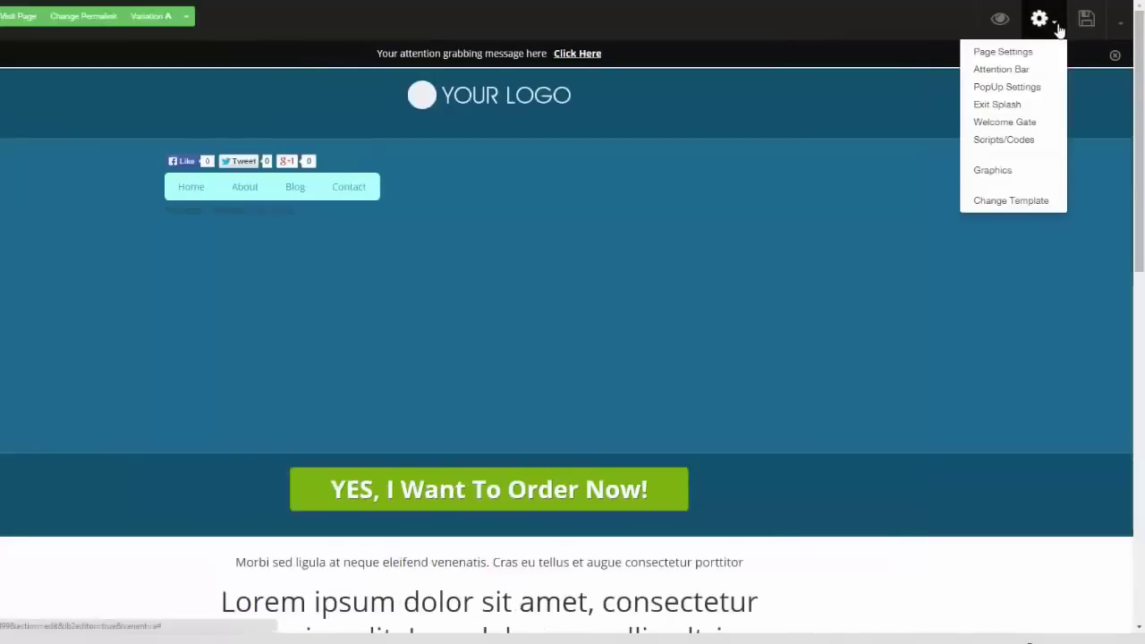
left_click(1016, 90)
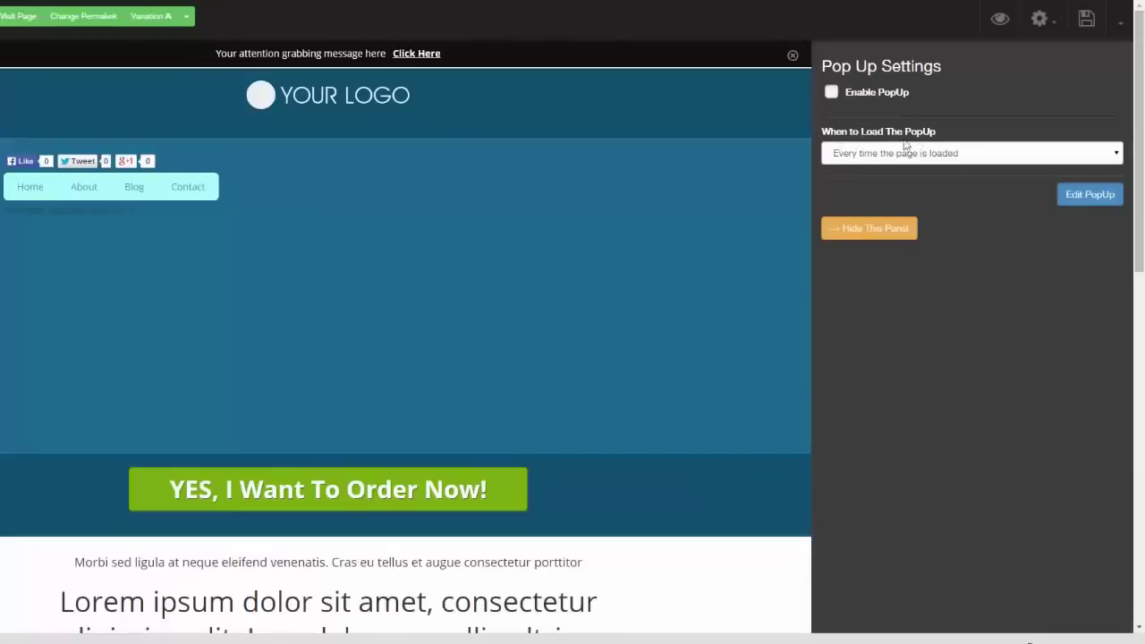
left_click(1117, 157)
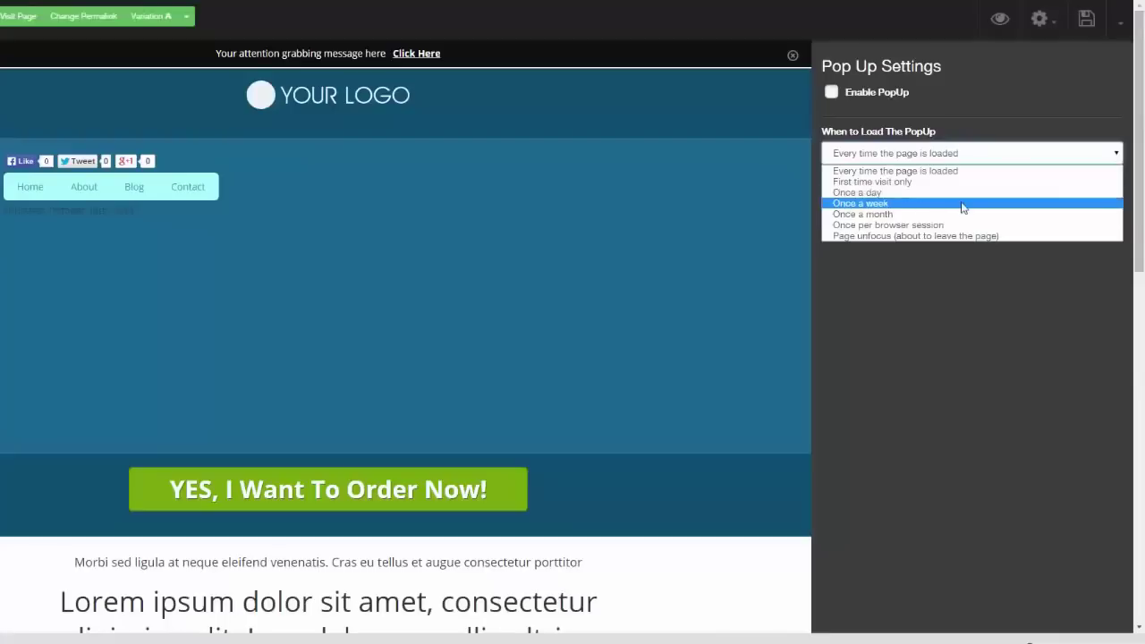
left_click(933, 156)
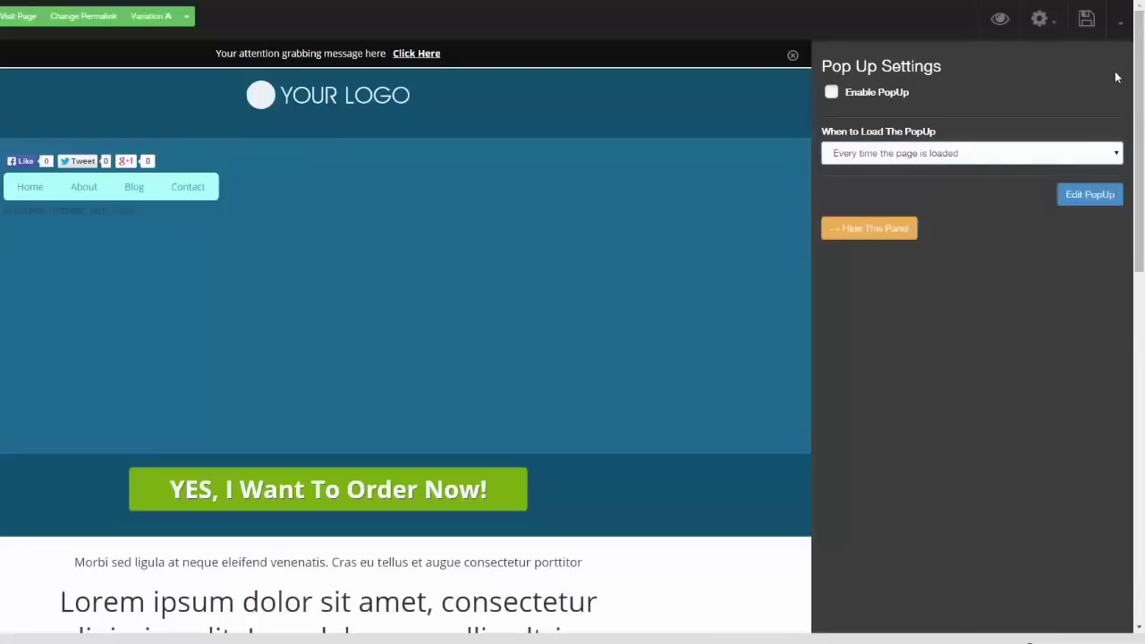
left_click(1048, 27)
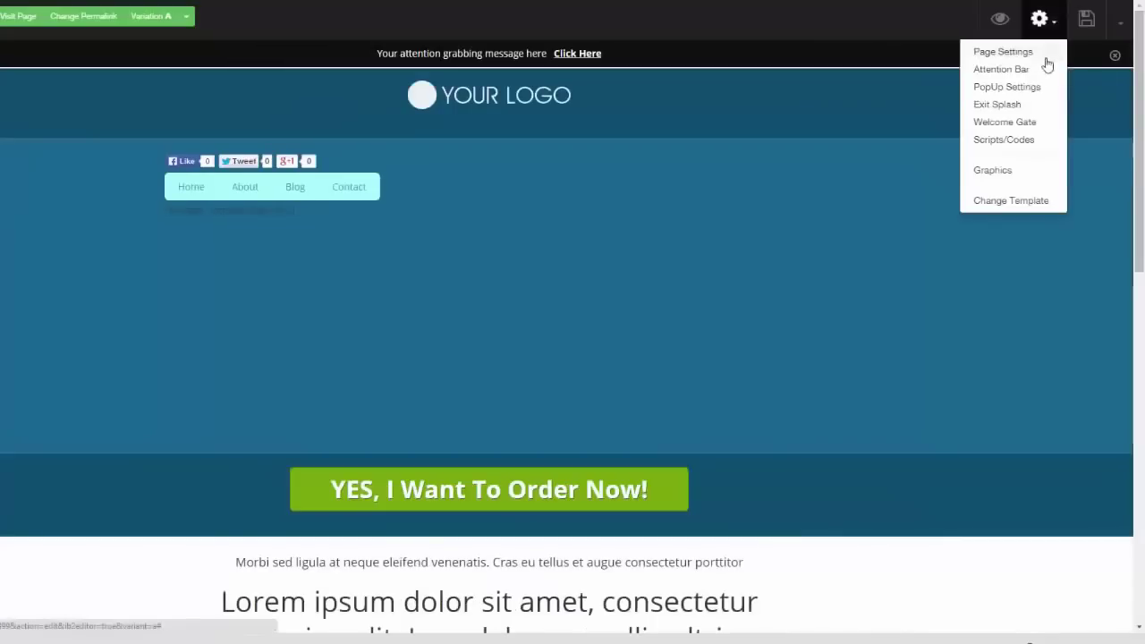
left_click(1027, 126)
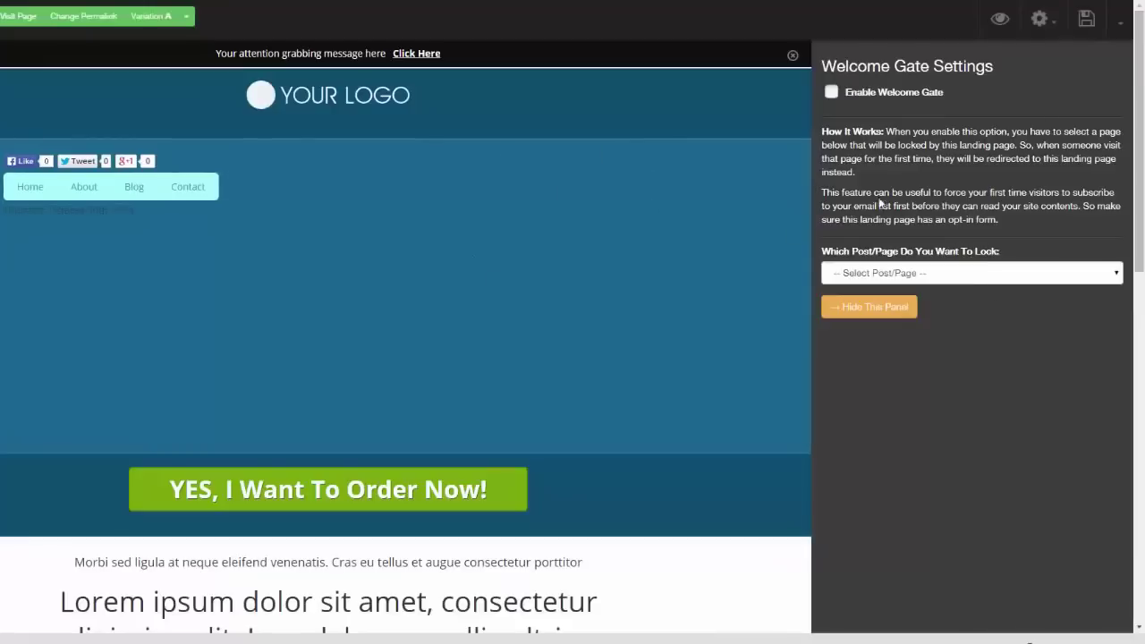
left_click(1122, 75)
- Insert the red "Send Me The Video" and yellow "Get The FREE Report!" button graphics in the blank blue area above the order button
left_click(1041, 18)
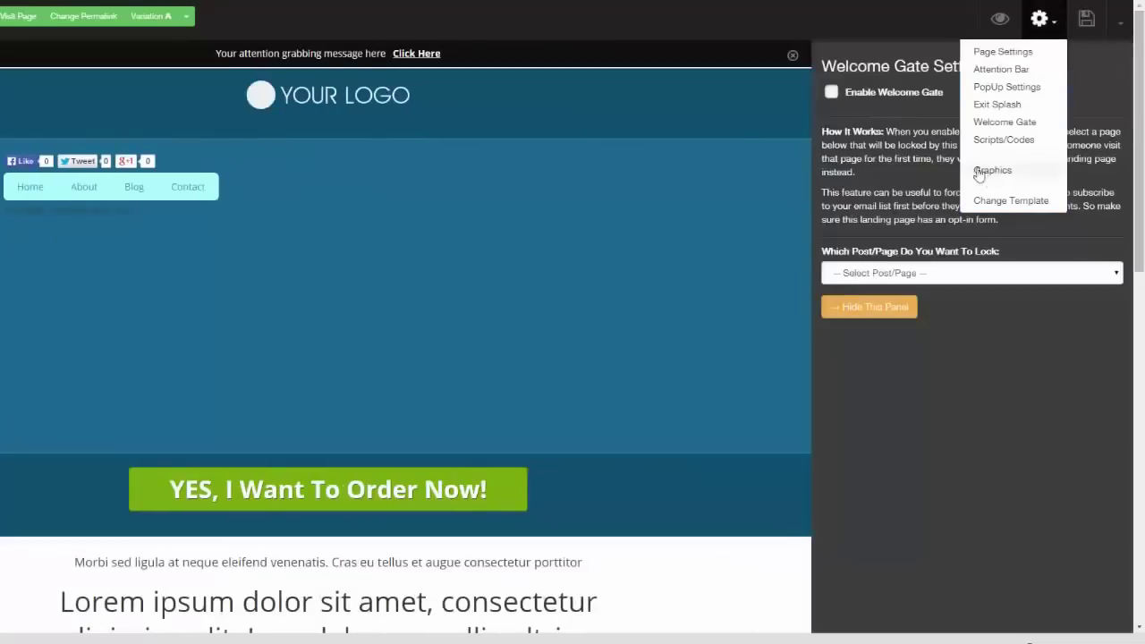
left_click(1005, 172)
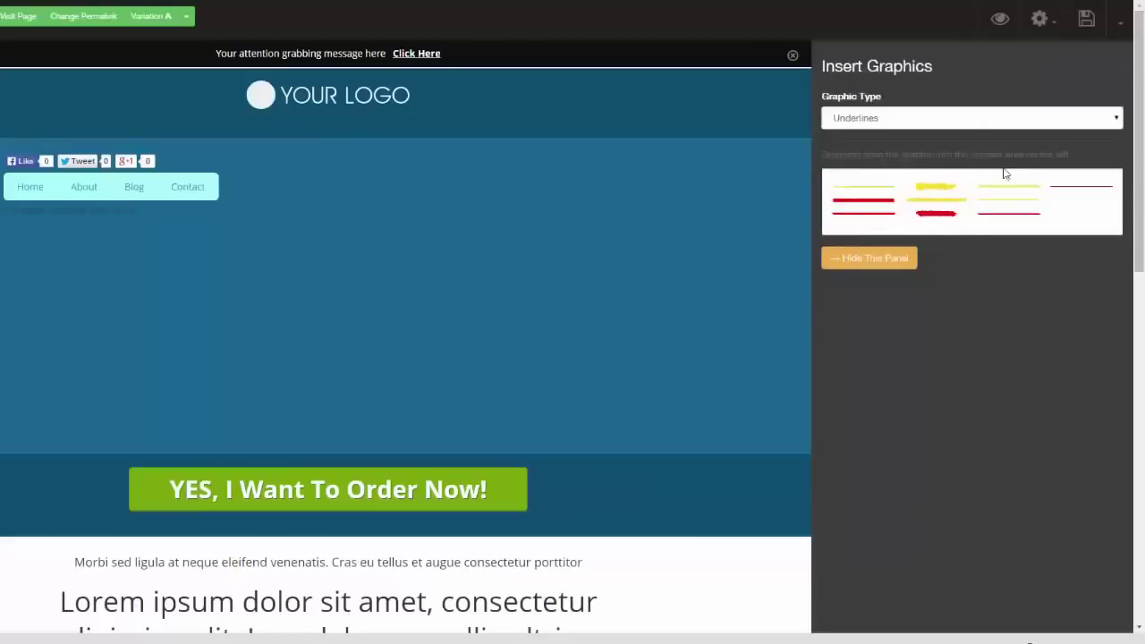
left_click(1114, 124)
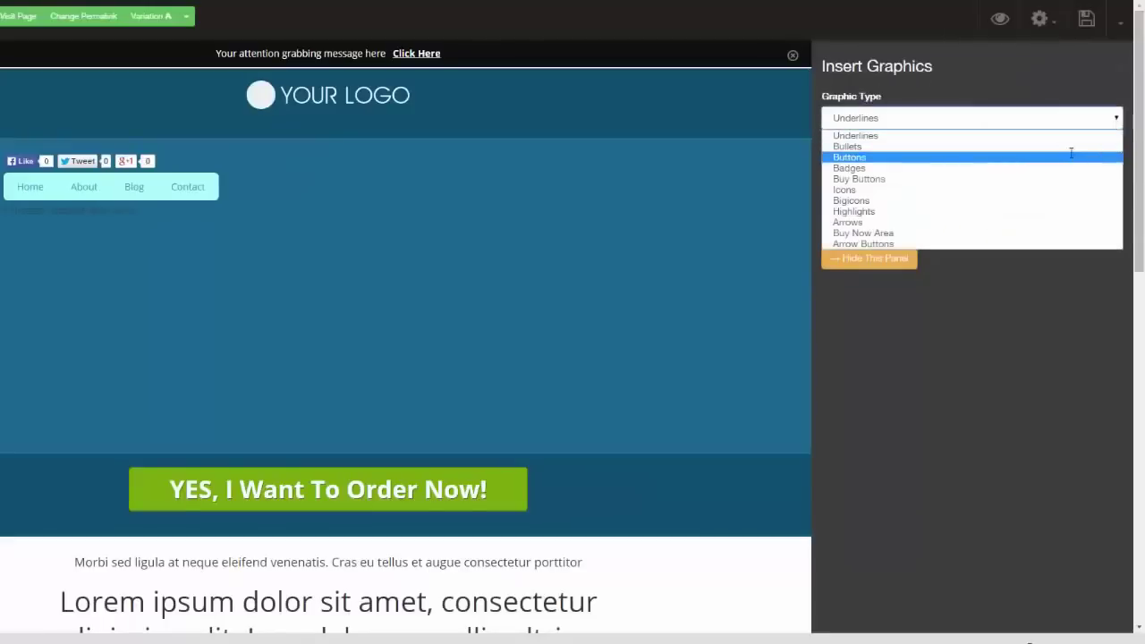
left_click(1078, 154)
left_click_drag(1027, 247, 331, 234)
left_click_drag(1037, 321, 331, 329)
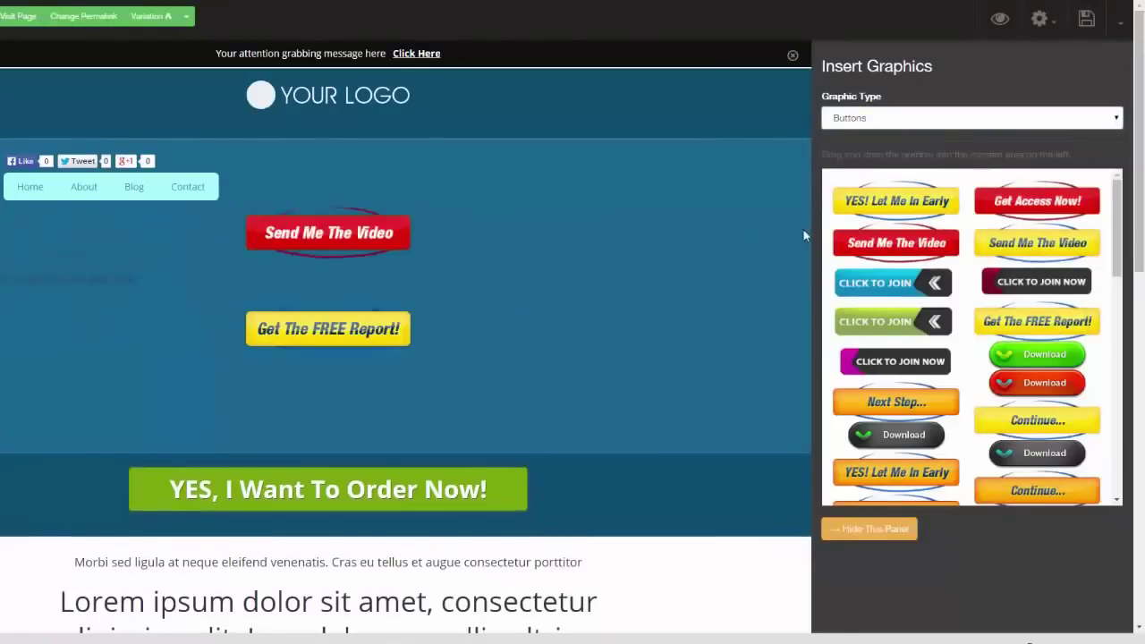
- Insert the crimson double-chevron graphic from the Arrows collection above the "Send Me The Video" button, after browsing the Bigicons and Highlights
left_click(1113, 119)
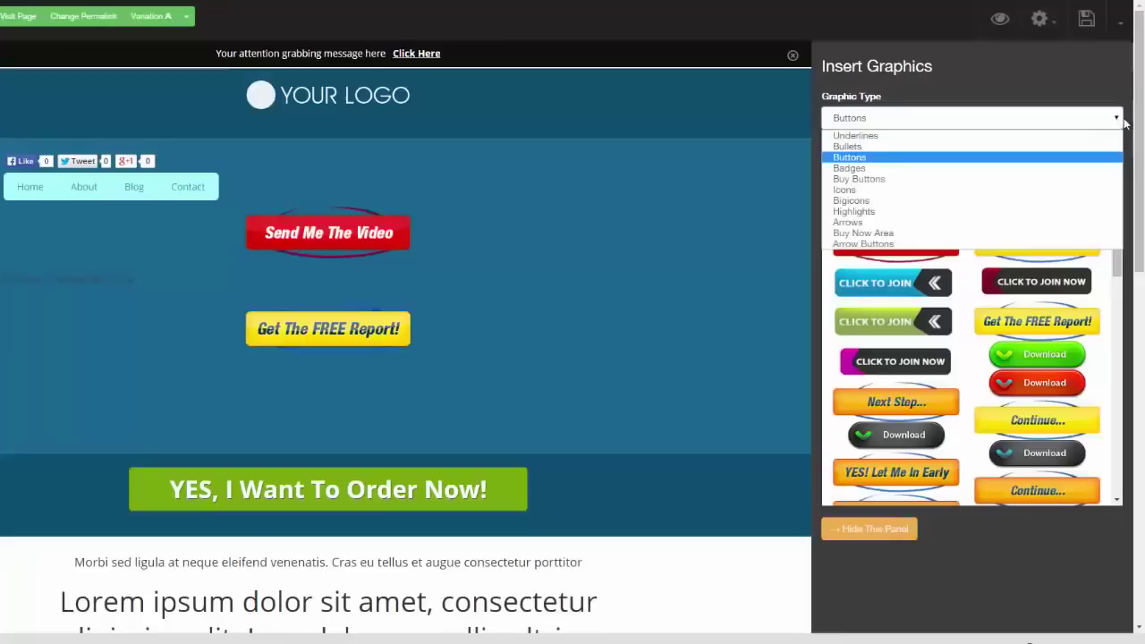
left_click(1035, 202)
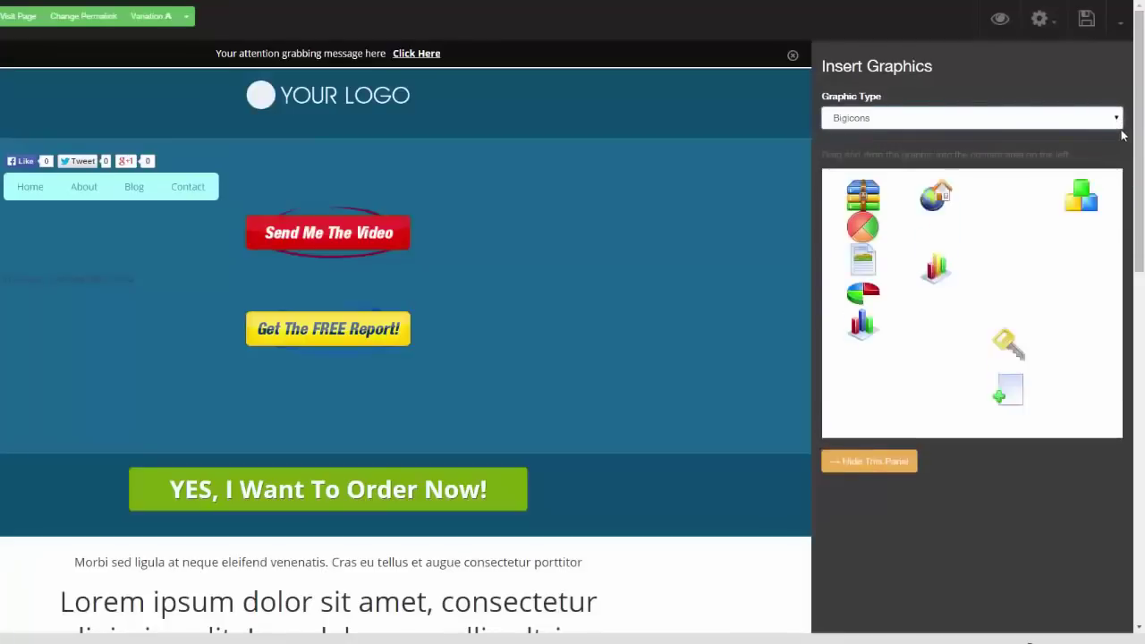
left_click(1038, 118)
left_click(1041, 211)
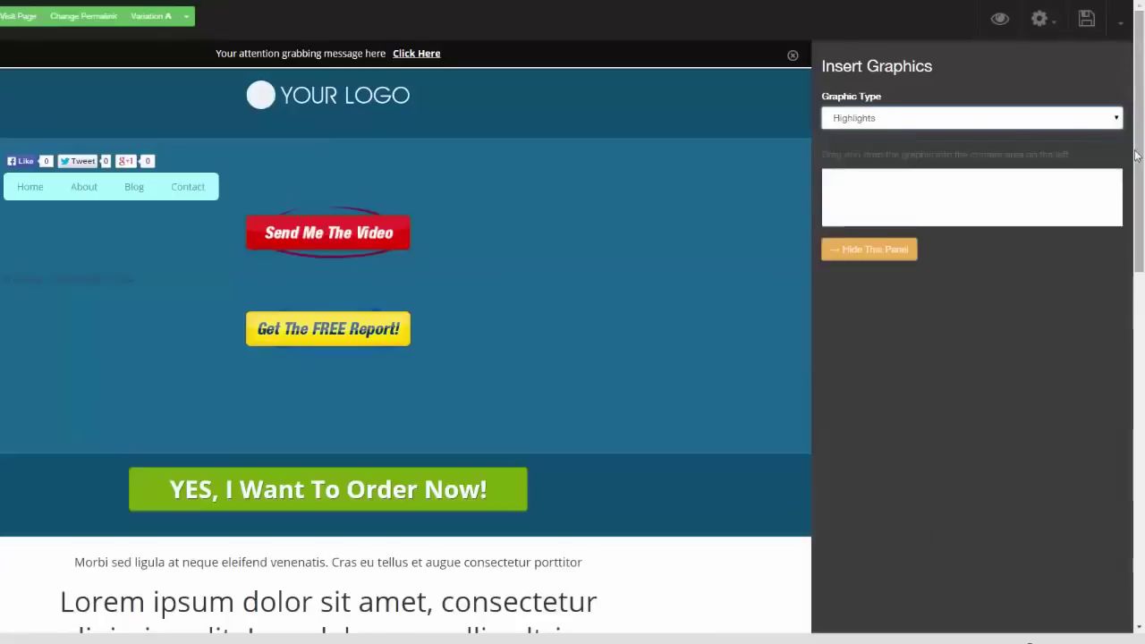
left_click(1116, 120)
left_click(1033, 222)
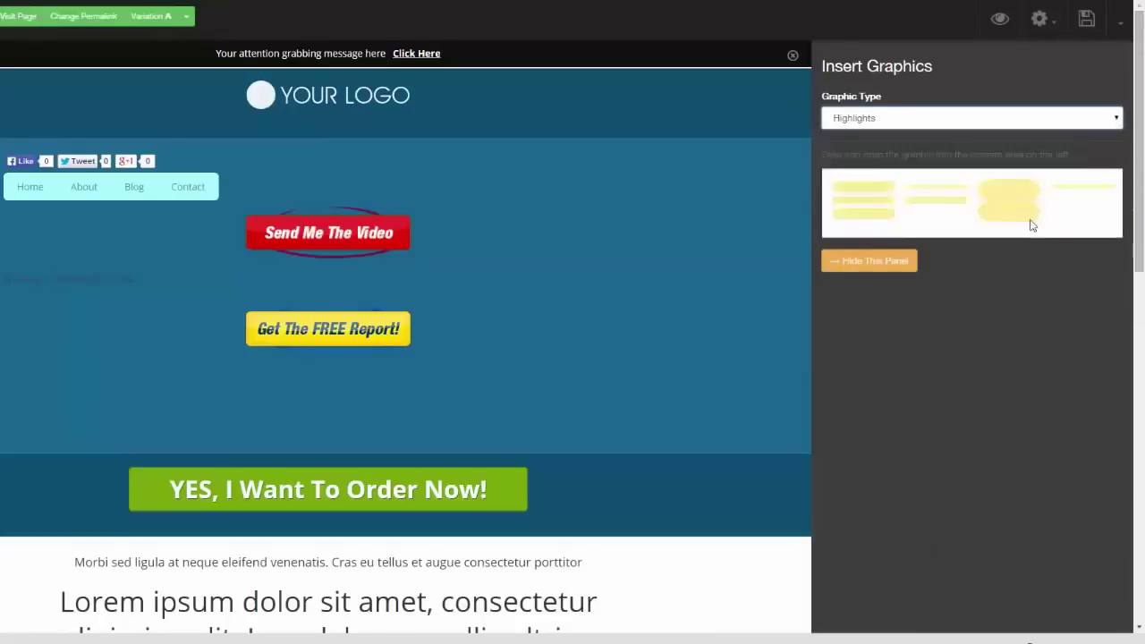
left_click_drag(984, 246, 563, 231)
left_click(343, 314)
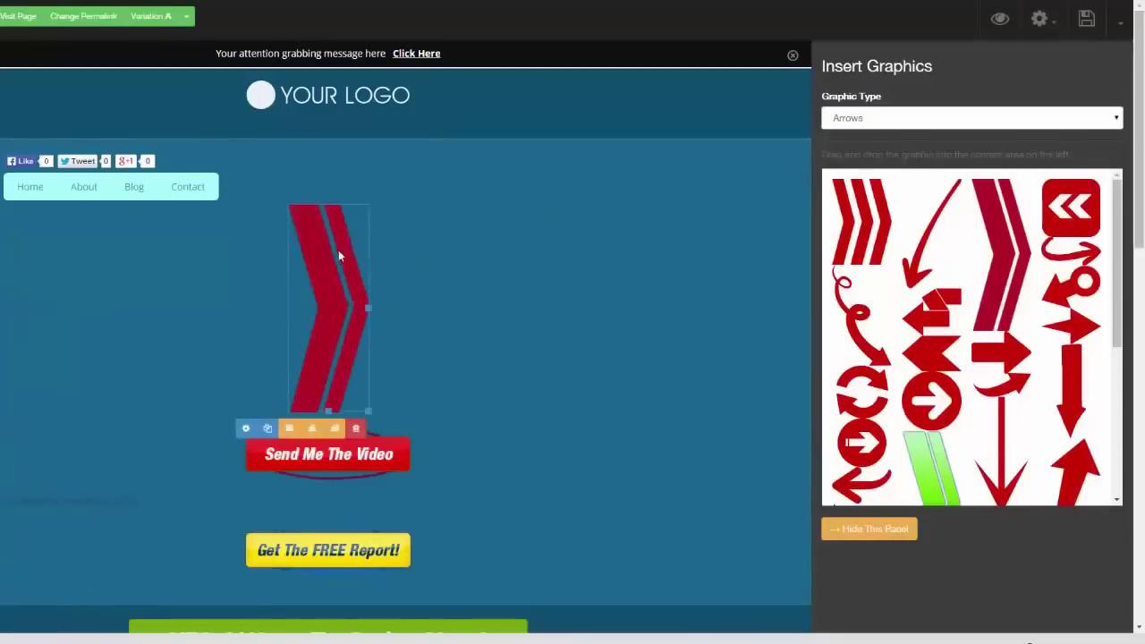
- Review the chevron graphic's image settings and the page's publishing and template-saving options
left_click(248, 431)
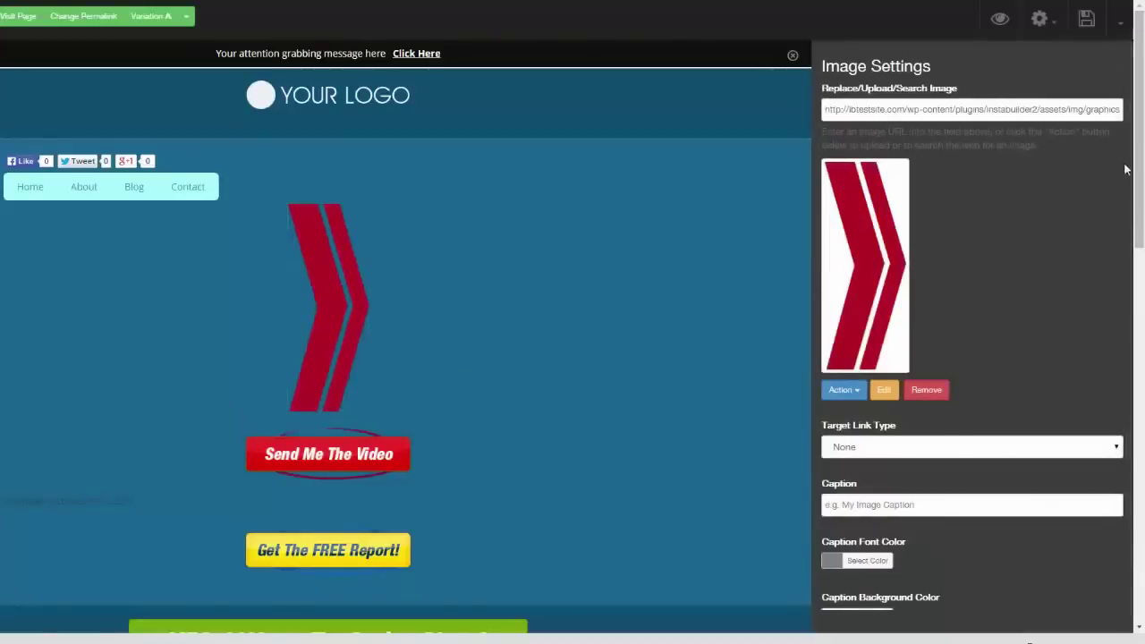
scroll(1136, 196, "down", 1)
scroll(1136, 197, "down", 3)
scroll(1136, 197, "up", 5)
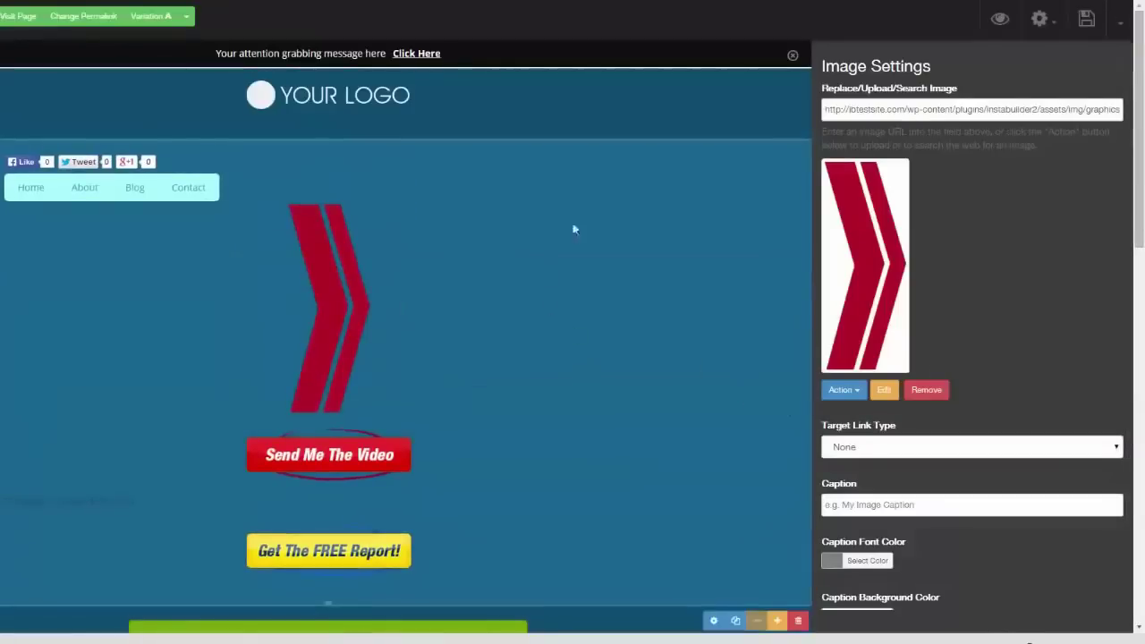
left_click(1118, 27)
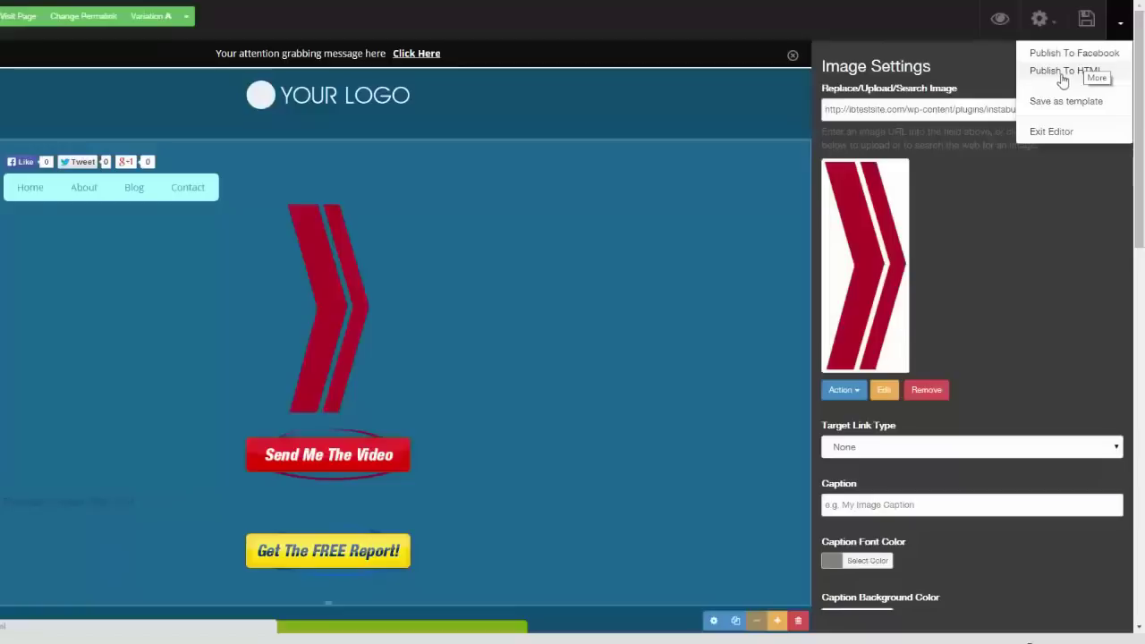
- Change the page template to the squeeze page with the fisherman walking on a beach at sunset
left_click(1058, 27)
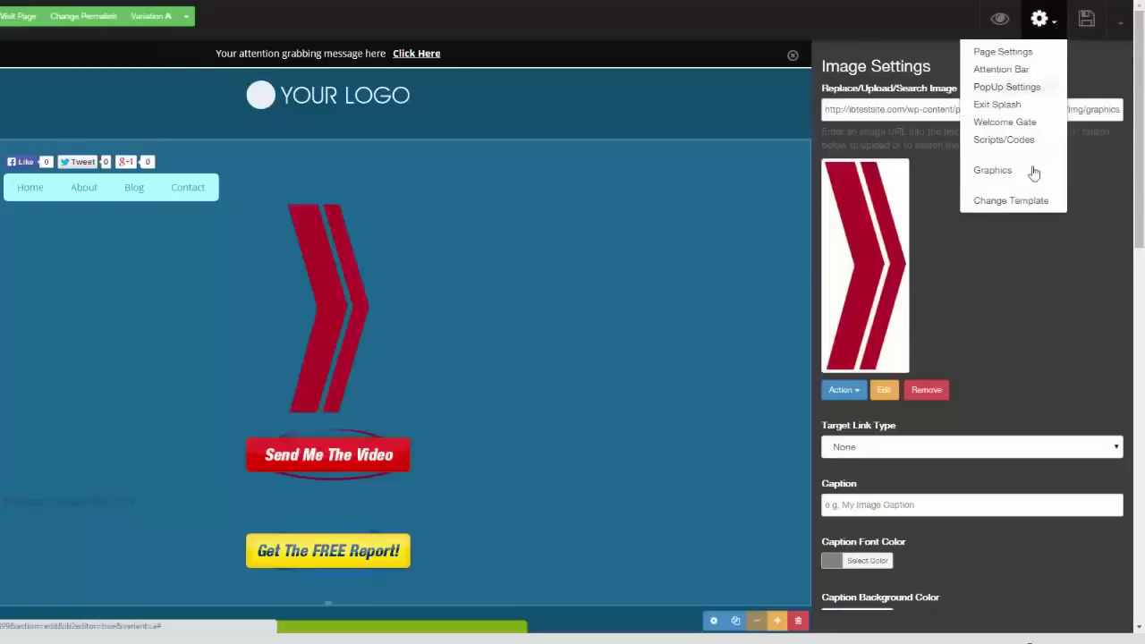
left_click(1018, 203)
left_click(506, 105)
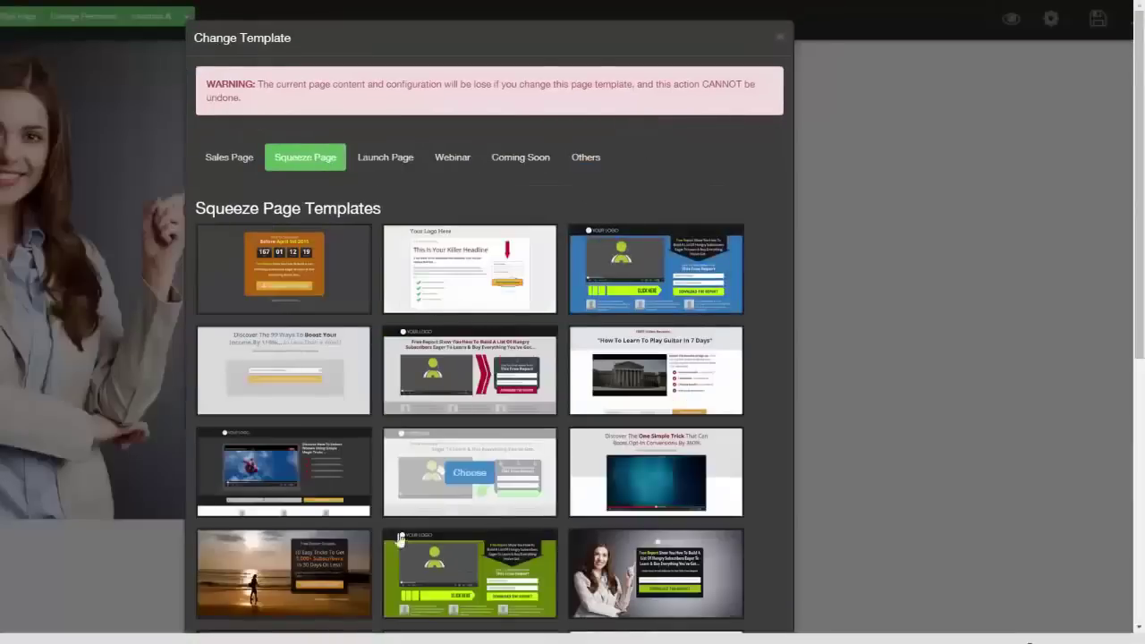
mouse_move(327, 566)
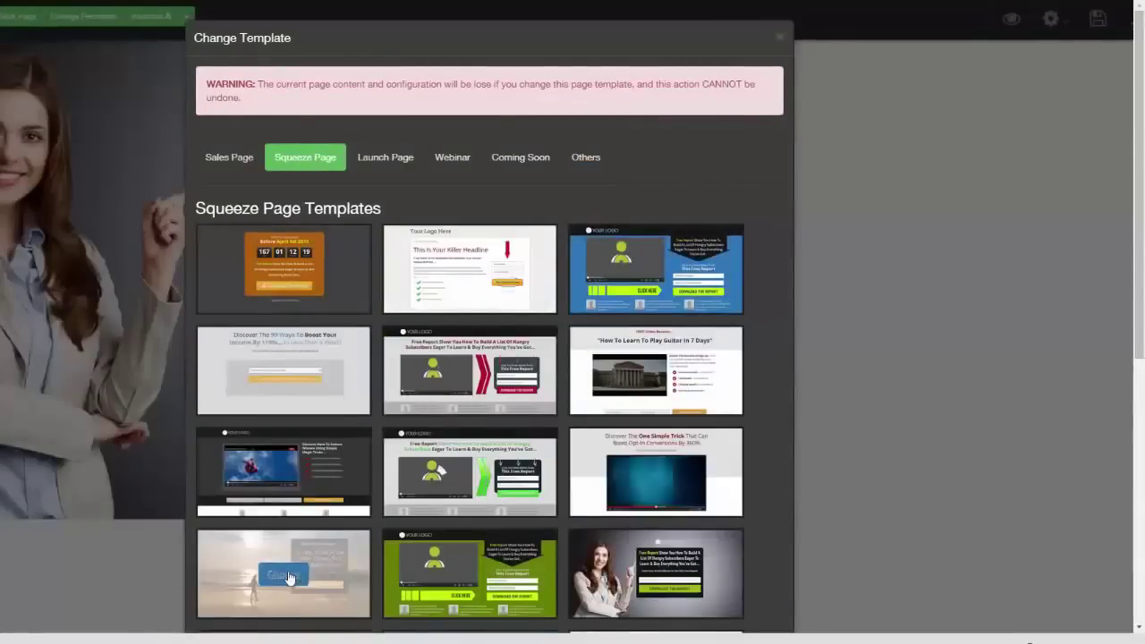
left_click(286, 575)
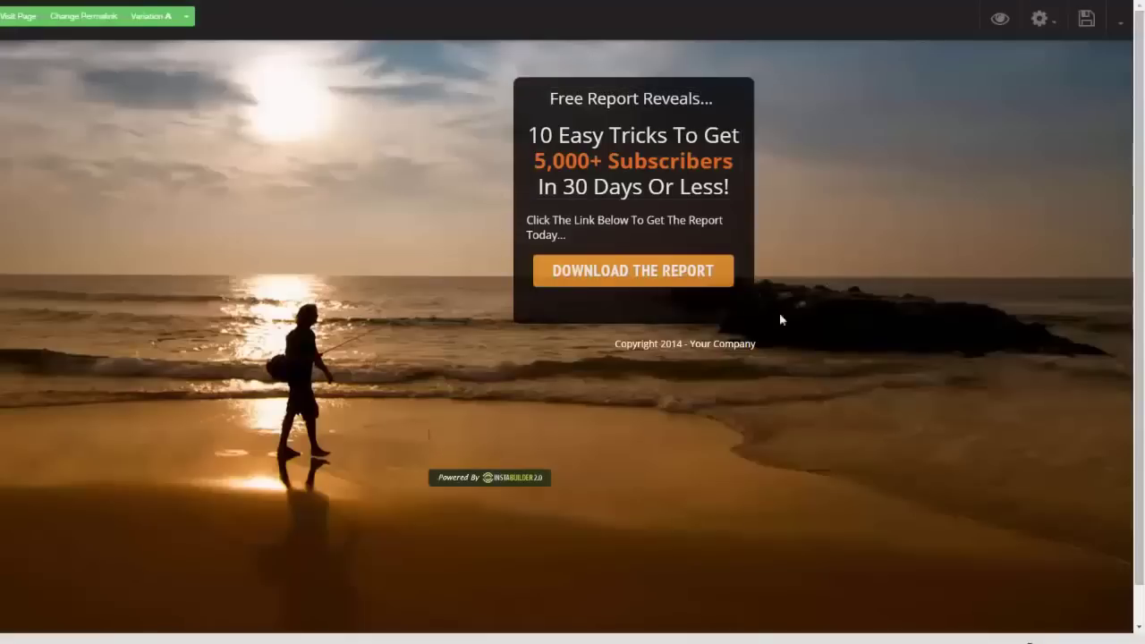
- Open the Display Delay settings of the dark box around the free report offer
mouse_move(743, 328)
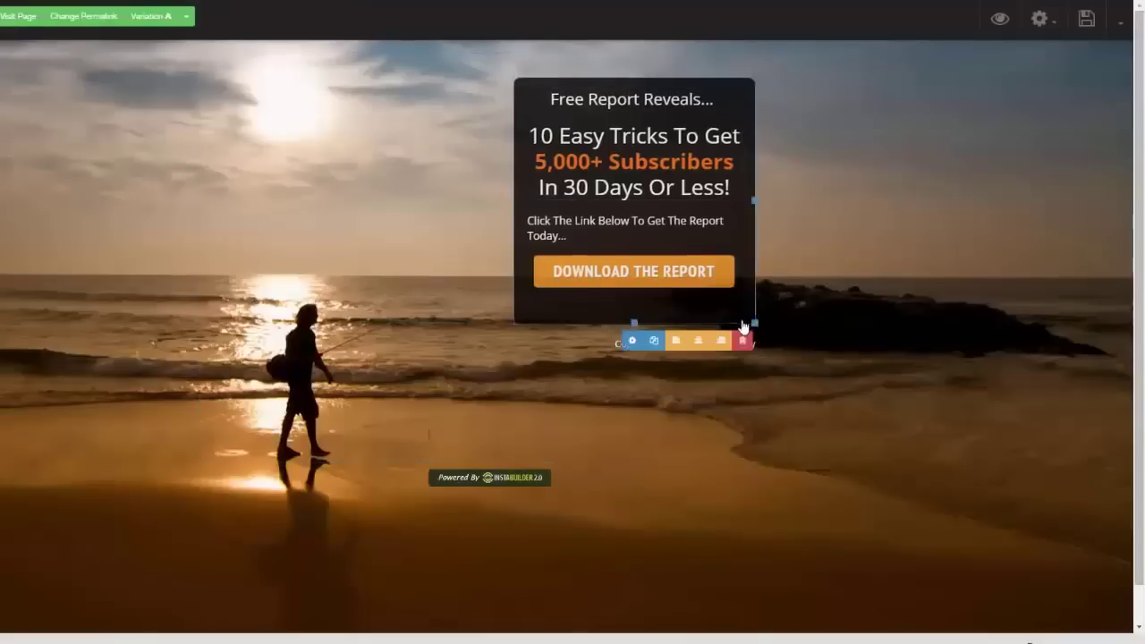
left_click(632, 341)
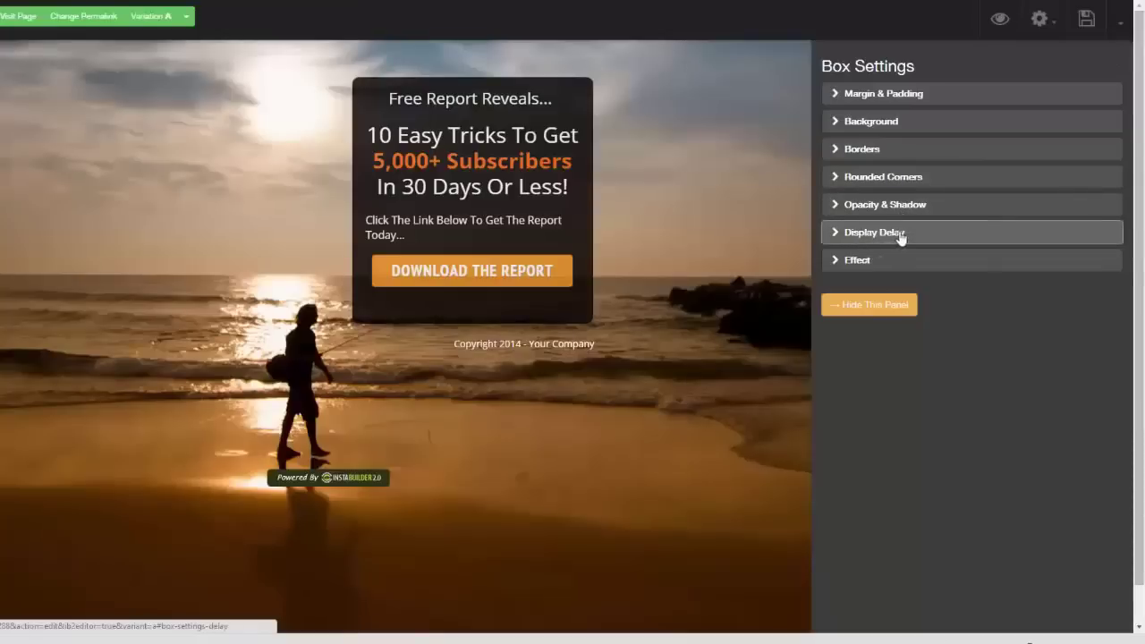
left_click(830, 234)
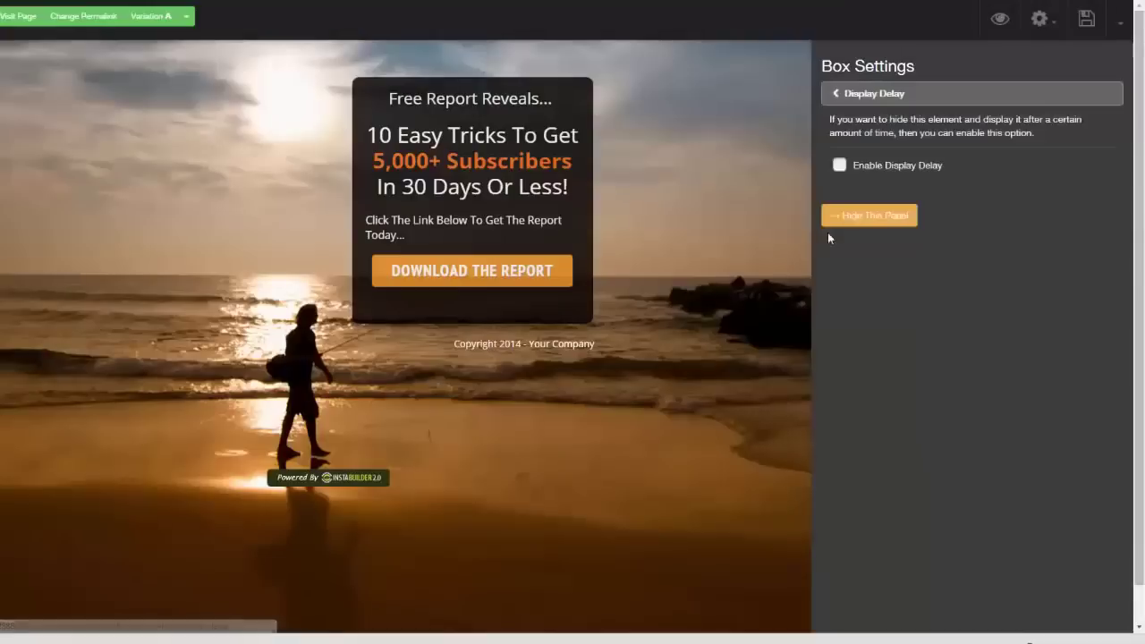
- Enable the display delay on the dark box around the free report offer and return to the list of box settings
left_click(839, 166)
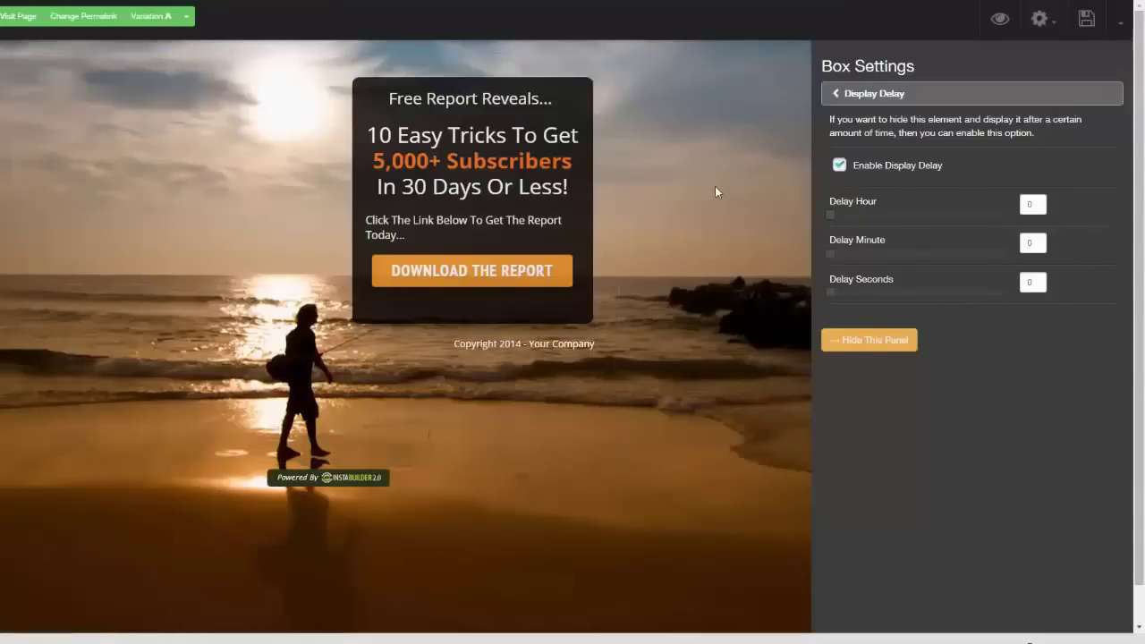
left_click_drag(831, 293, 870, 302)
left_click(837, 93)
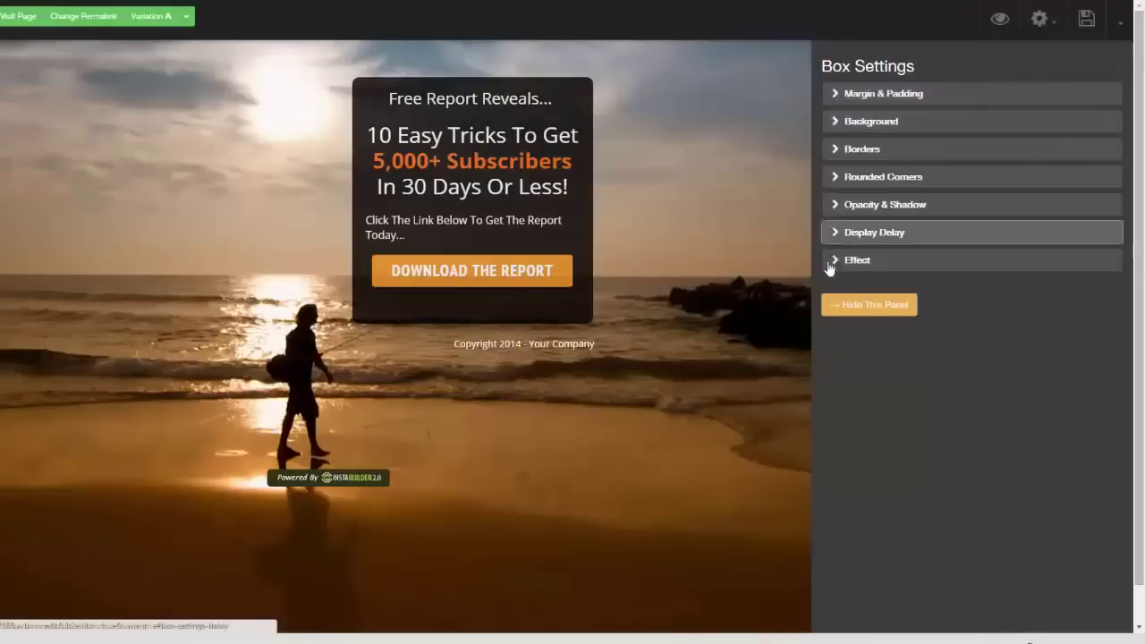
- Review the available Display Animation choices in the free report box's Effect settings
left_click(832, 263)
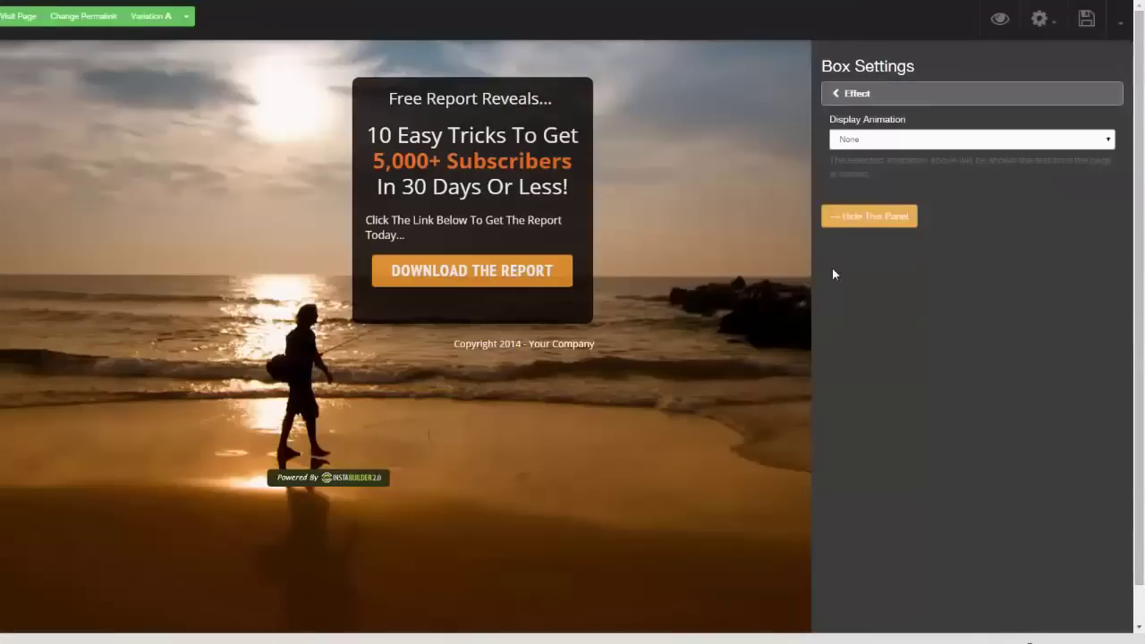
left_click(1105, 143)
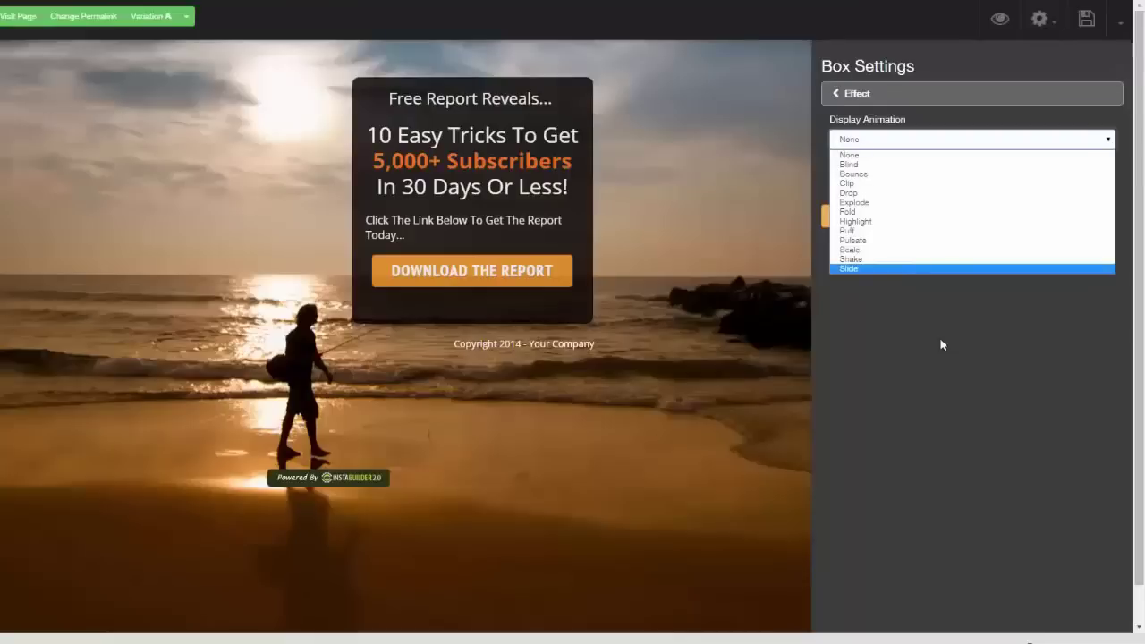
key("Escape")
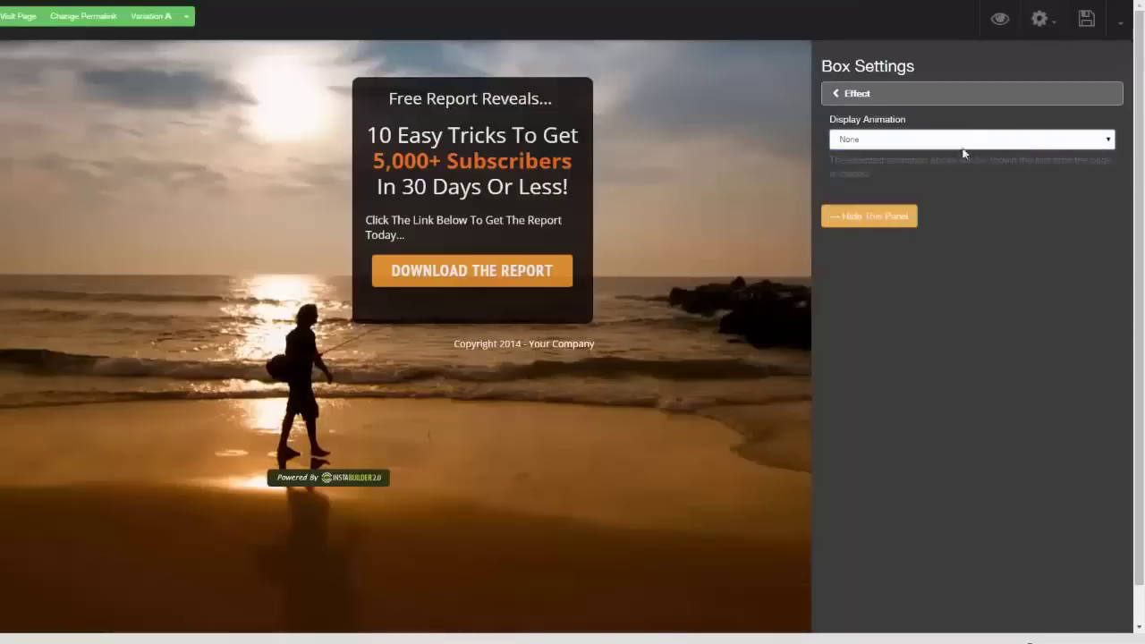
- Save and preview the squeeze page, and relaunch the page in the IB 2.0 Editor
left_click(1087, 20)
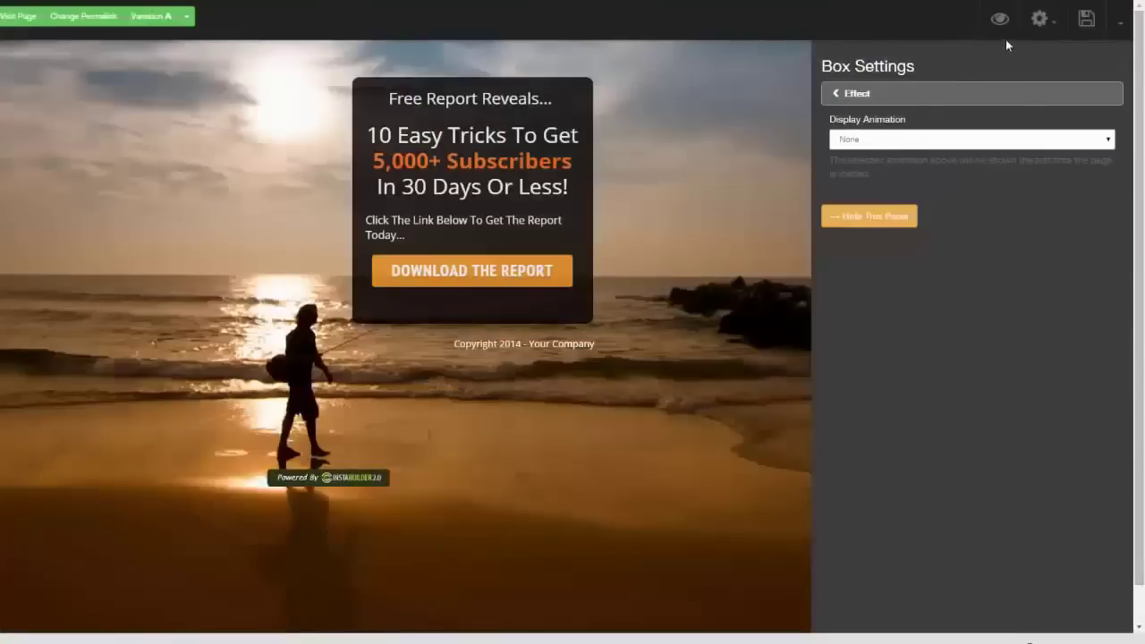
left_click(999, 21)
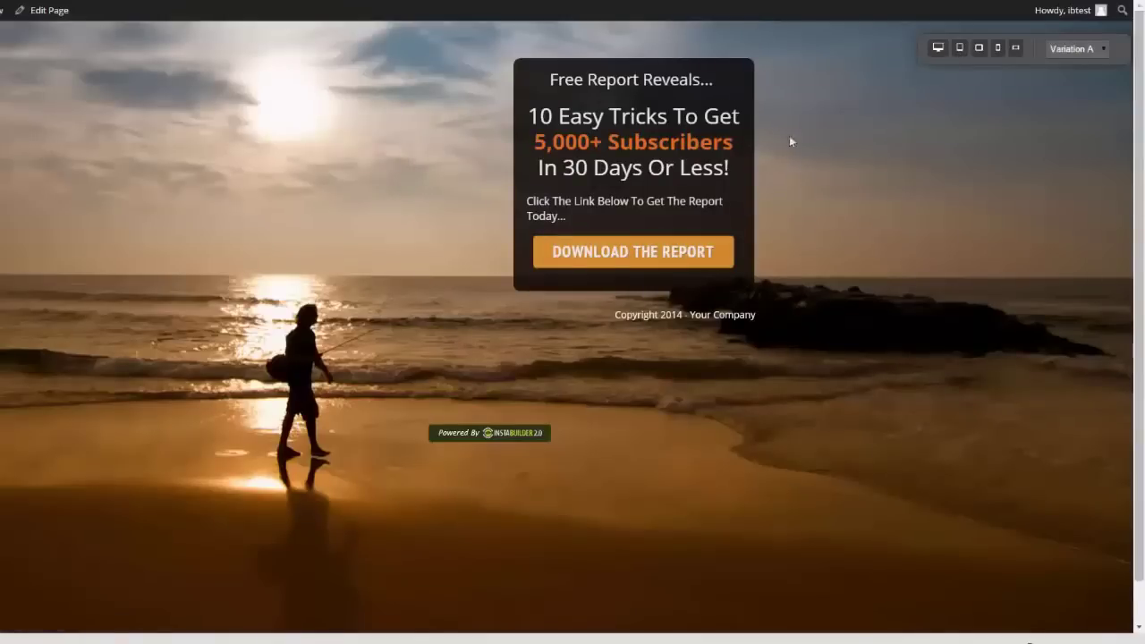
left_click(52, 11)
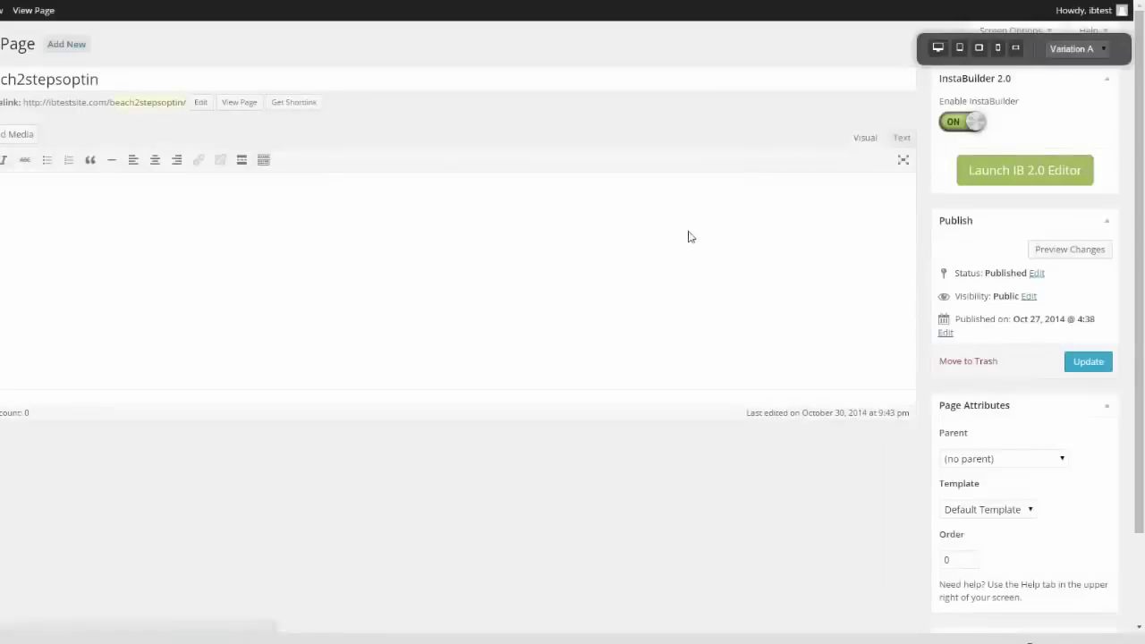
left_click(1020, 175)
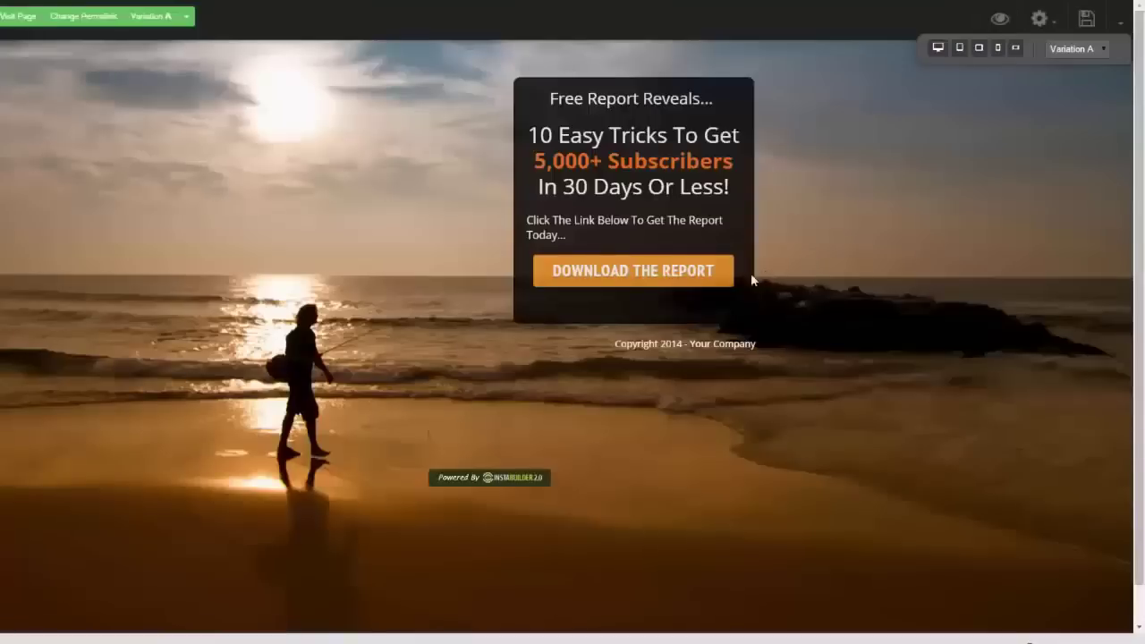
- Try the left and right alignments on the free report box, and center it on the page
mouse_move(749, 324)
left_click(675, 341)
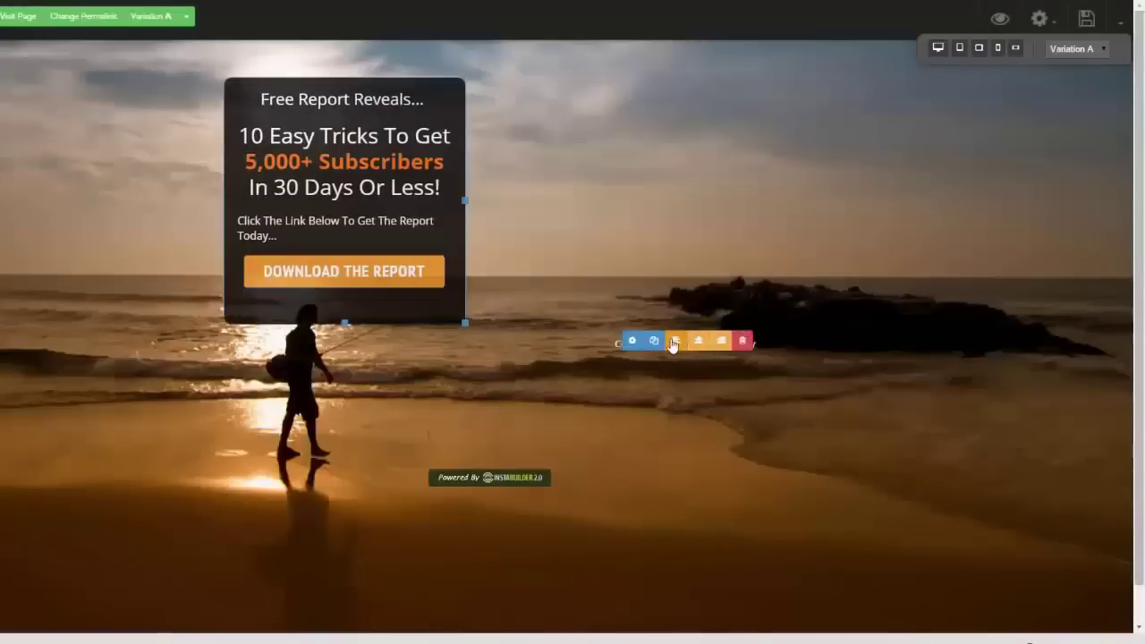
left_click(450, 343)
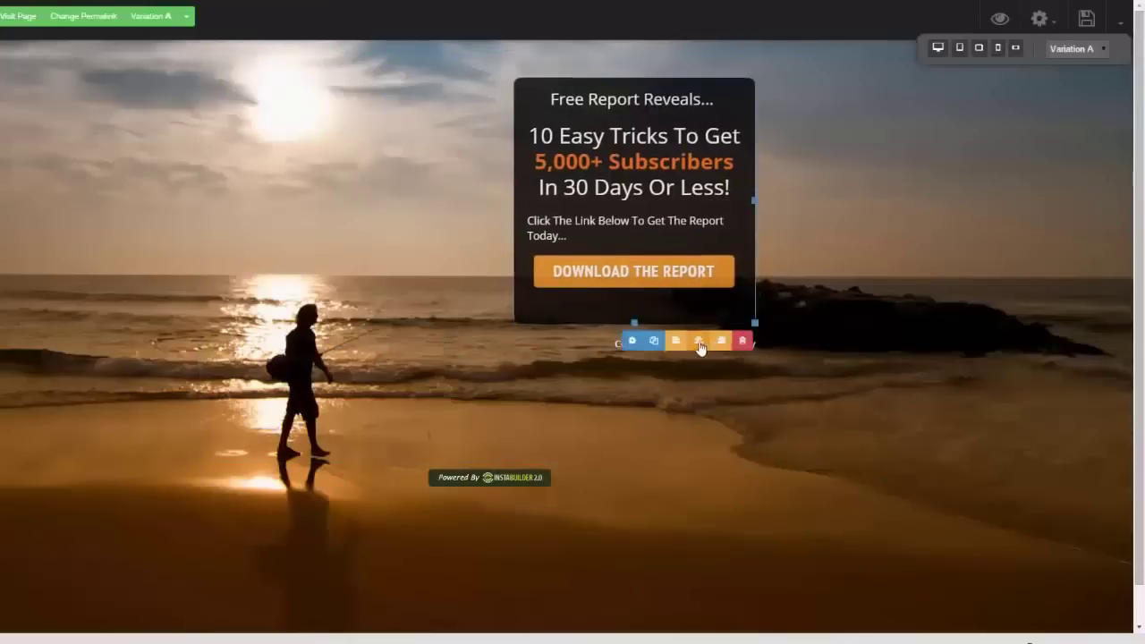
left_click(701, 341)
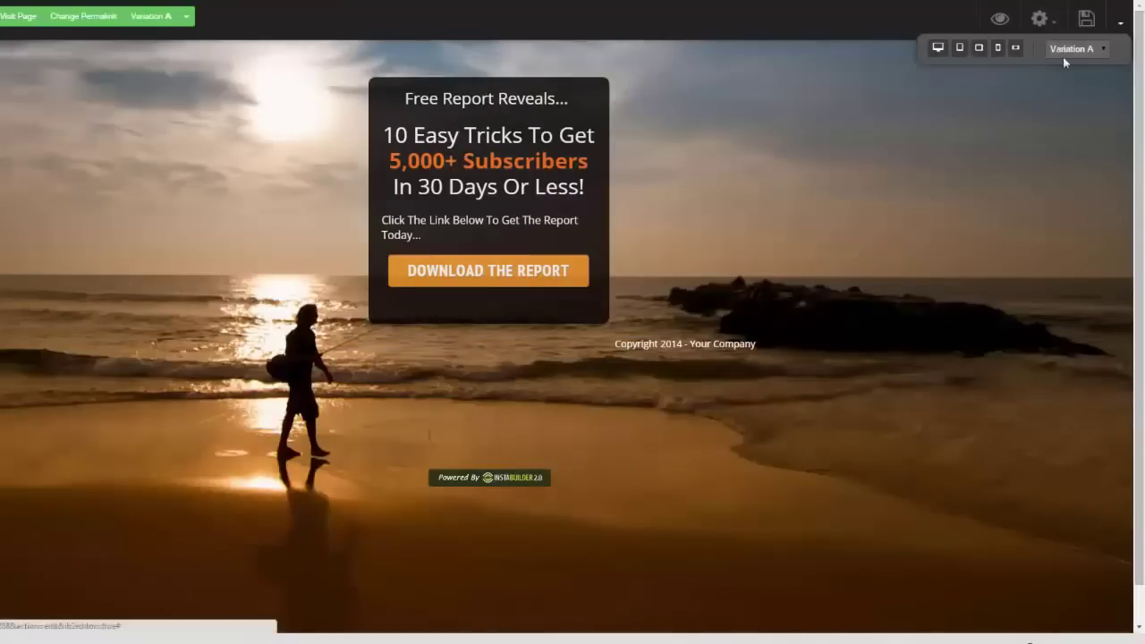
- Exit the page editor and go to the InstaBuilder dashboard
left_click(1122, 23)
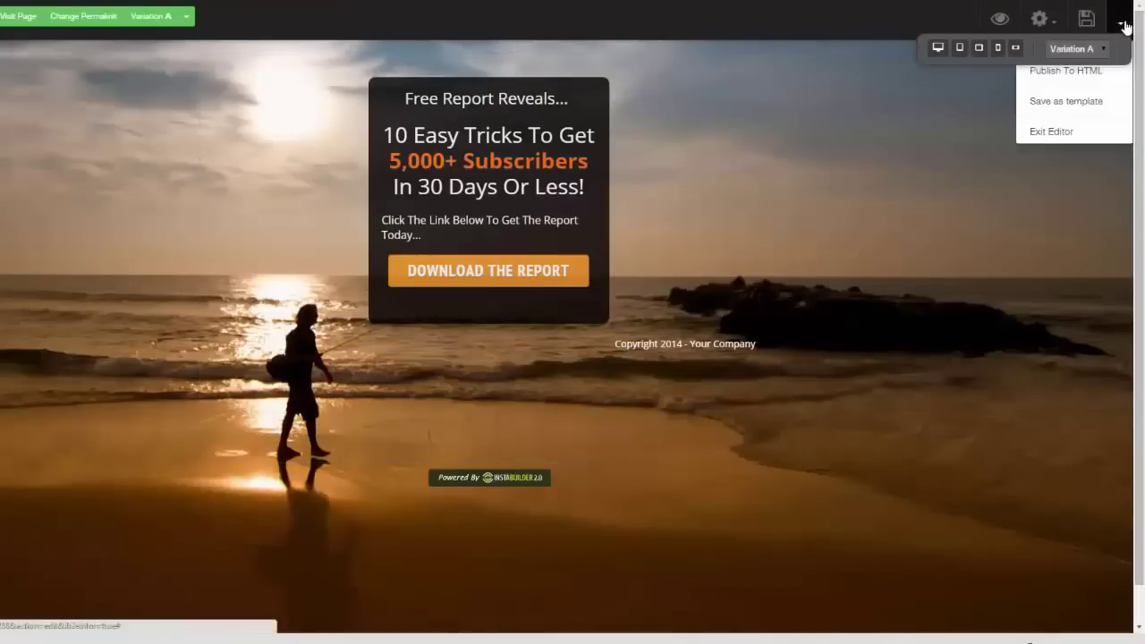
left_click(1060, 130)
left_click(527, 81)
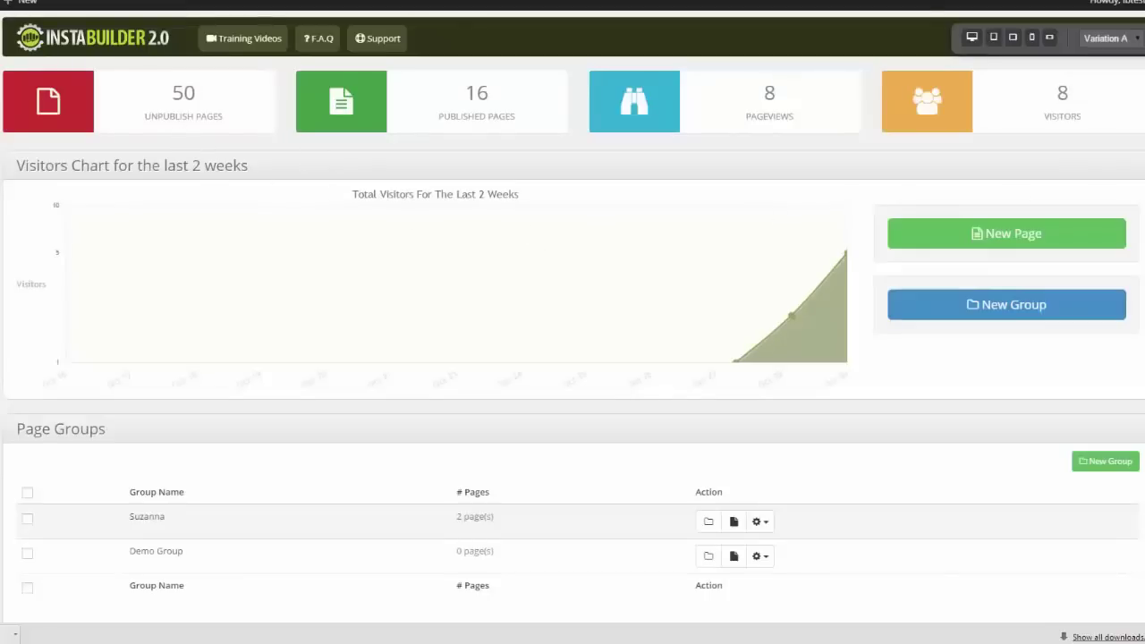
- Look through the dashboard's visitors chart, page groups and ungrouped pages
scroll(572, 313, "down", 1)
scroll(573, 322, "down", 2)
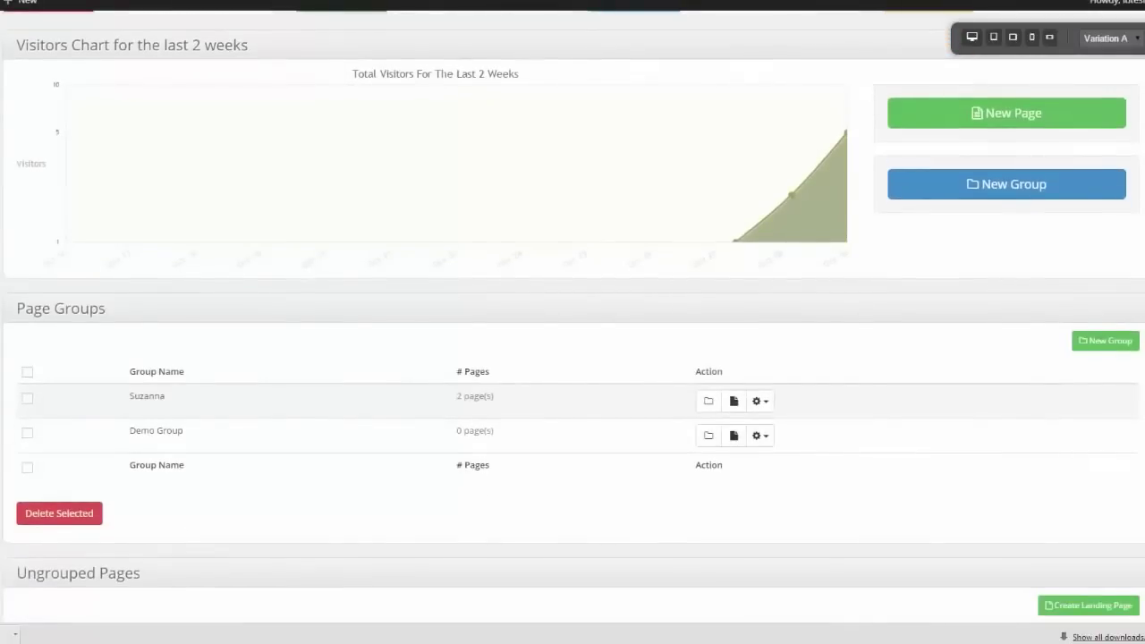
scroll(733, 277, "down", 2)
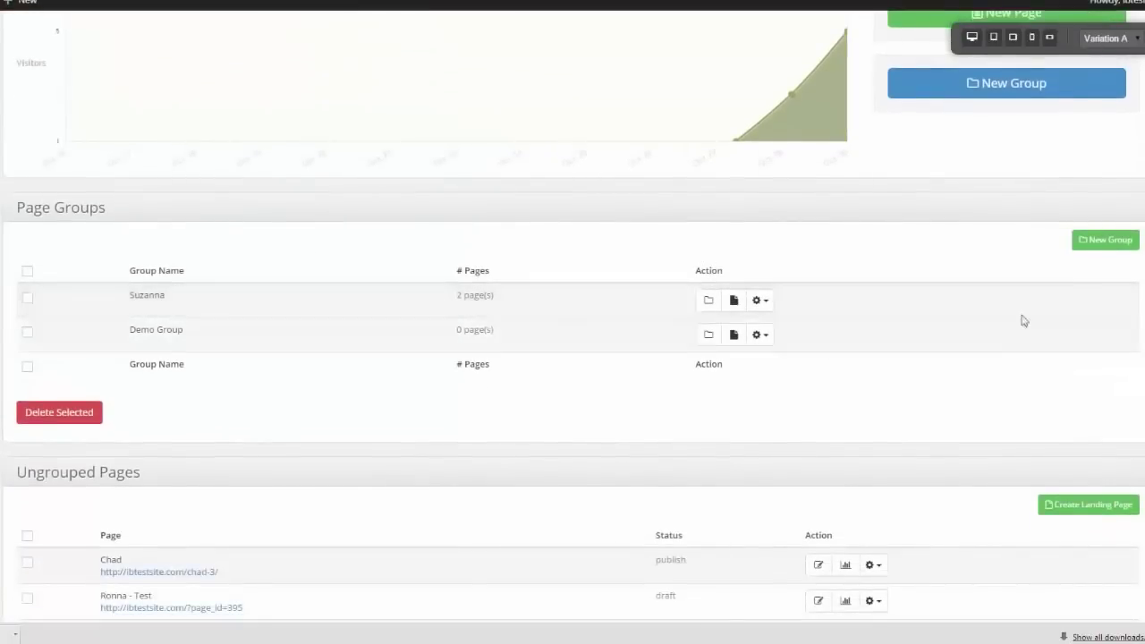
scroll(1023, 320, "down", 1)
scroll(573, 358, "down", 4)
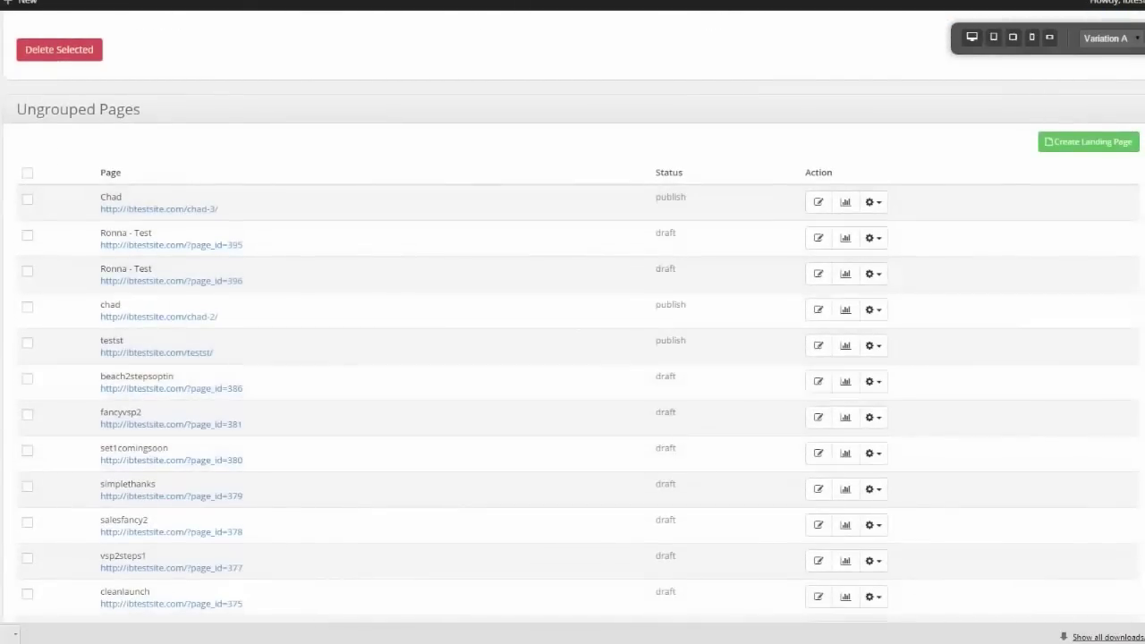
scroll(573, 358, "down", 1)
scroll(573, 357, "up", 1)
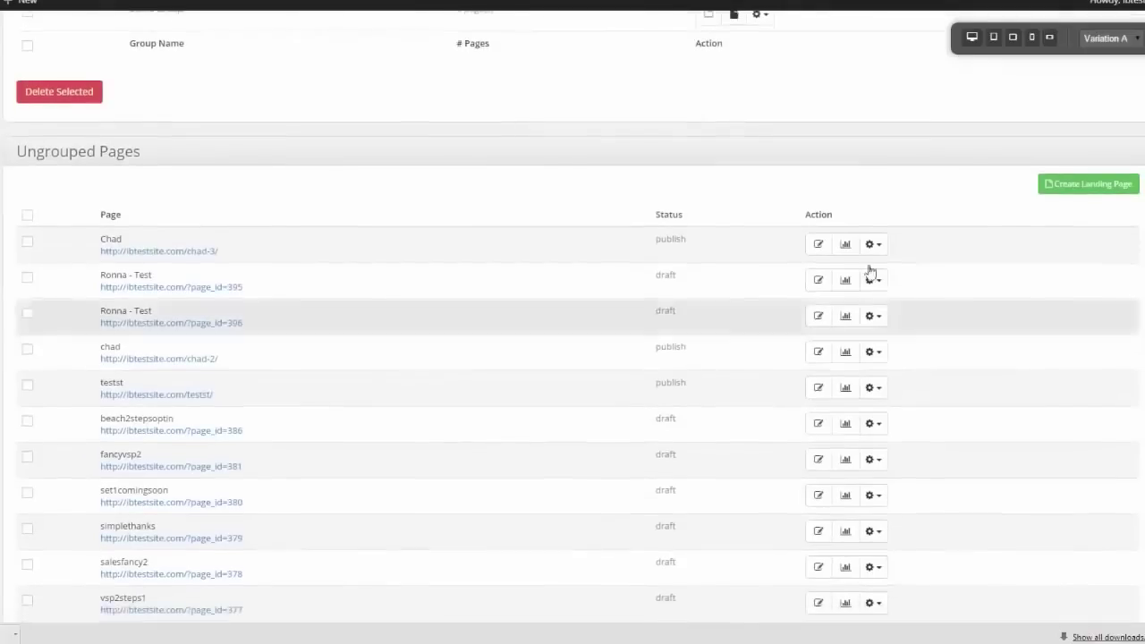
- Check the action options of the first ungrouped page and examine its visitor chart and variation summary
left_click(881, 253)
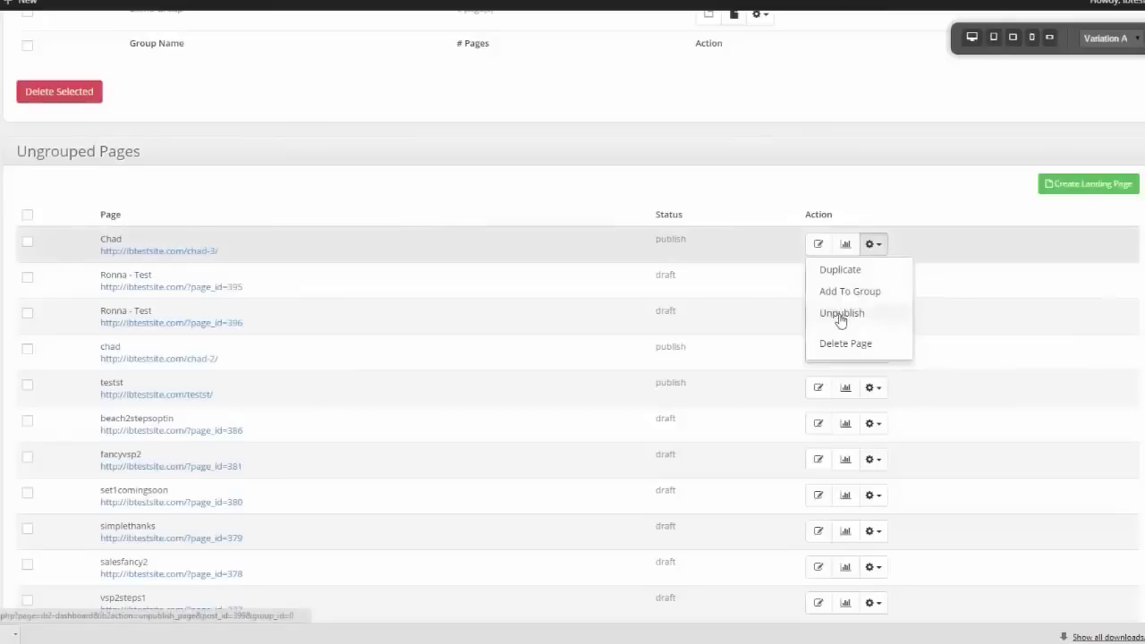
left_click(846, 246)
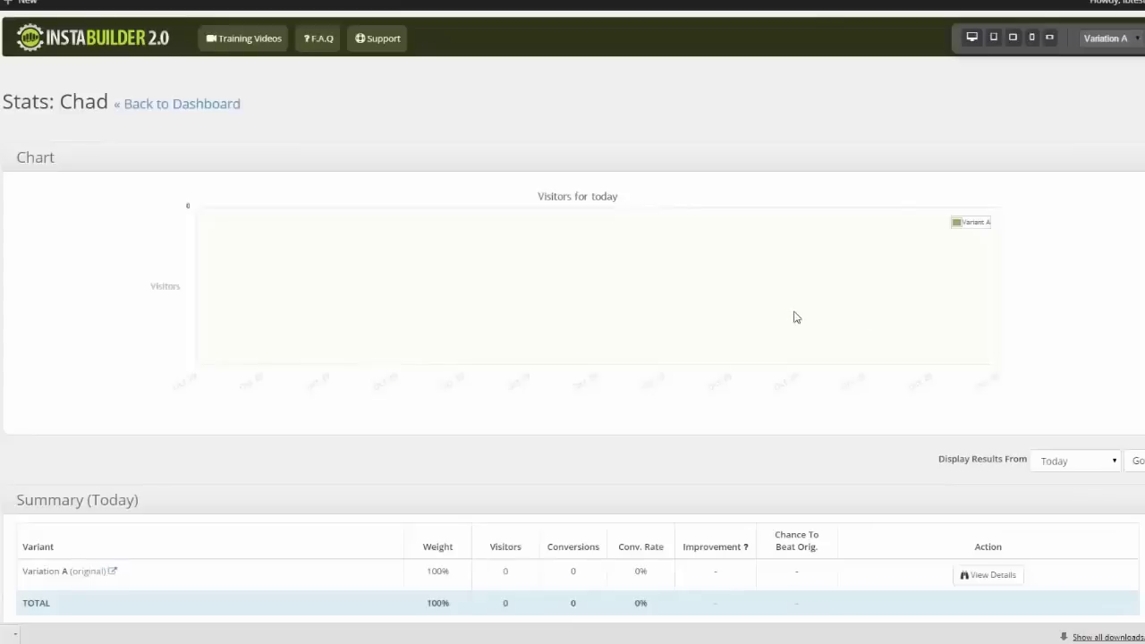
scroll(572, 358, "down", 1)
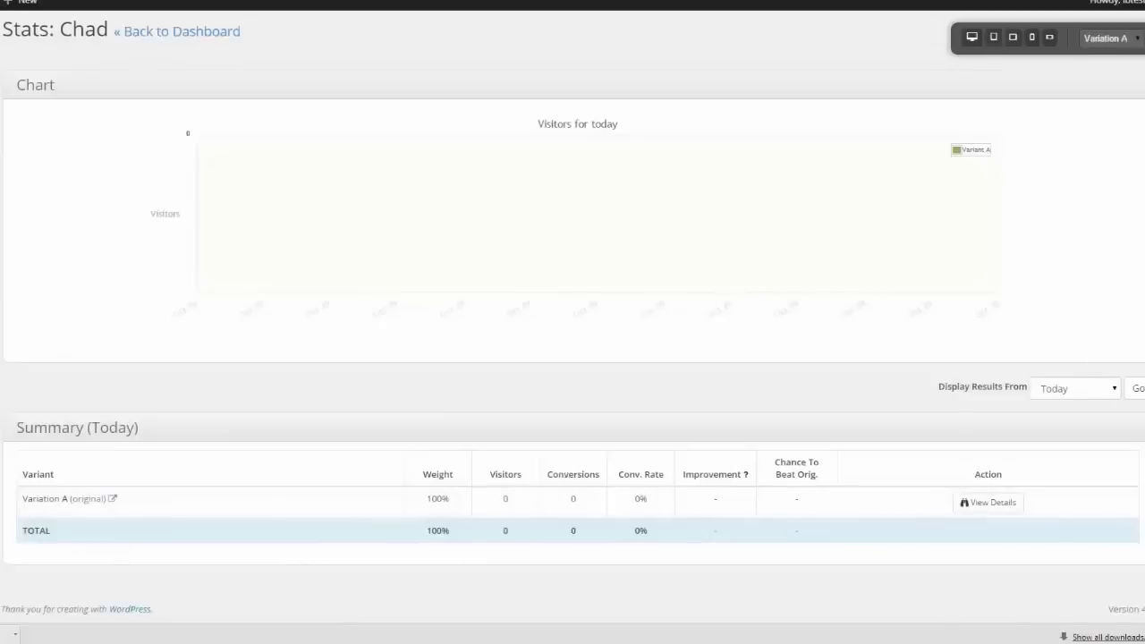
scroll(572, 358, "up", 1)
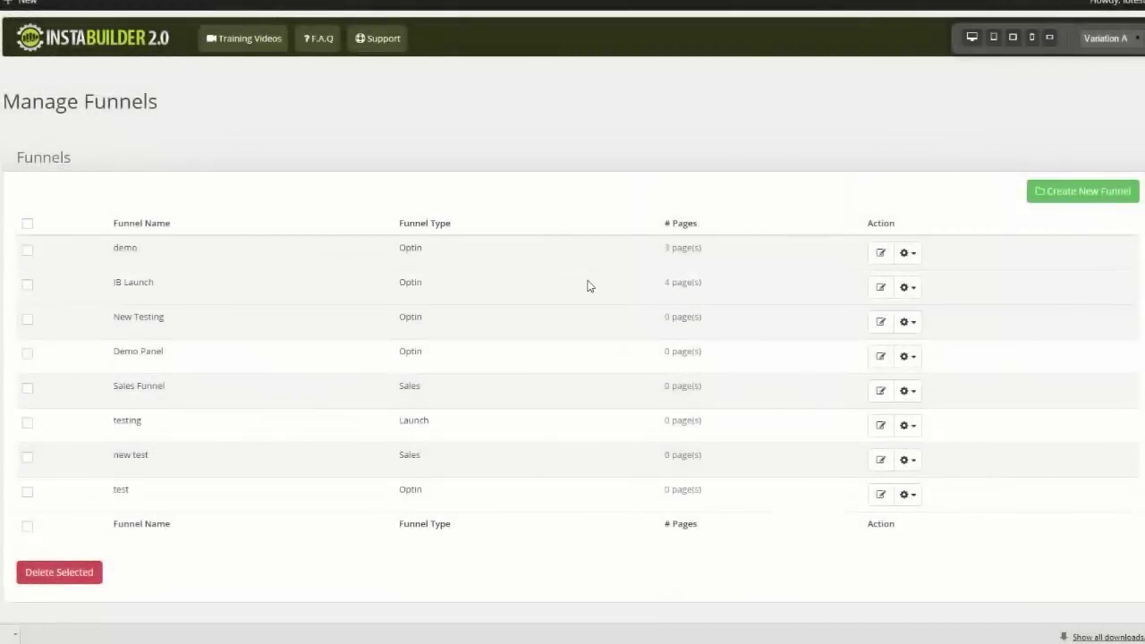
- Start a new funnel from Manage Funnels and name it with the owner's first name plus "funnel"
left_click(1090, 195)
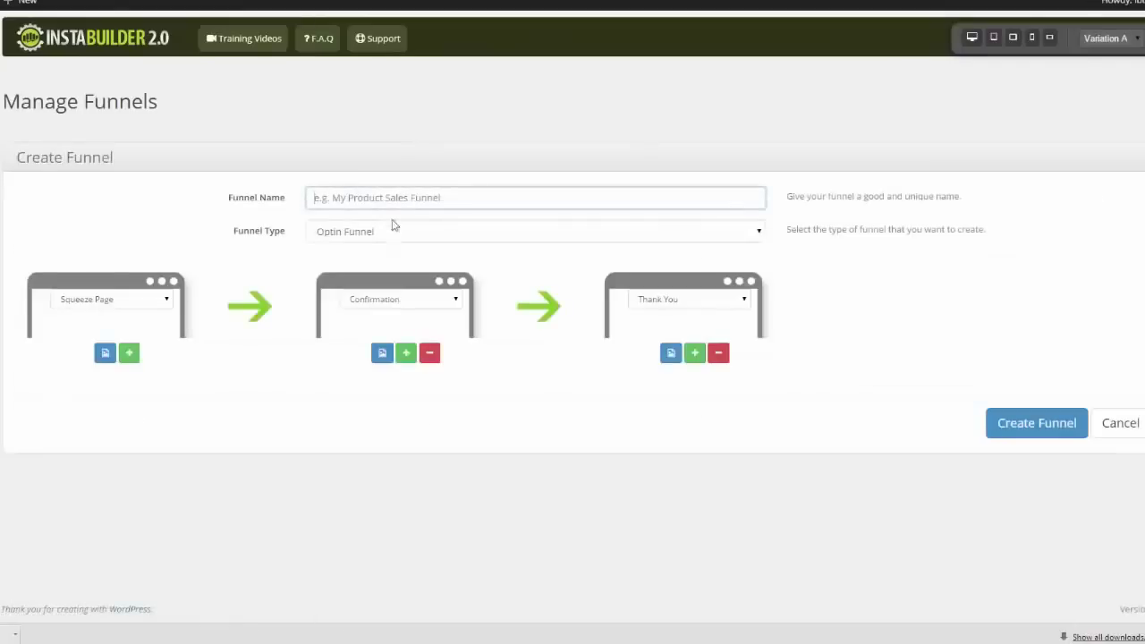
type("chads funnel")
left_click(135, 222)
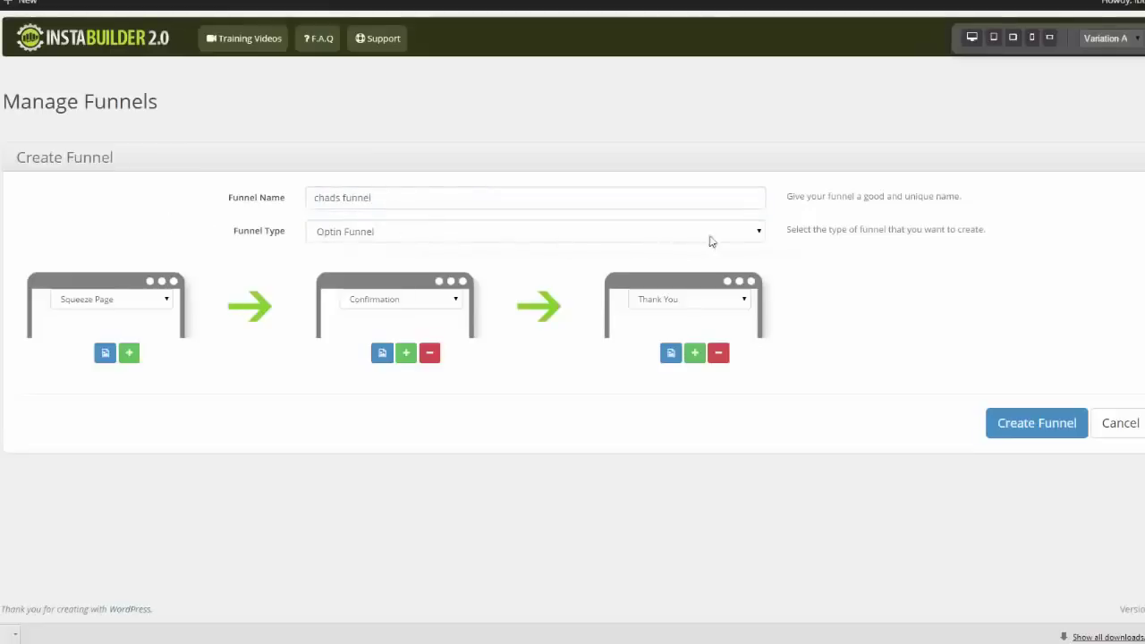
- Try the Webinar Funnel type for the new funnel and set the type back to Optin Funnel
left_click(761, 232)
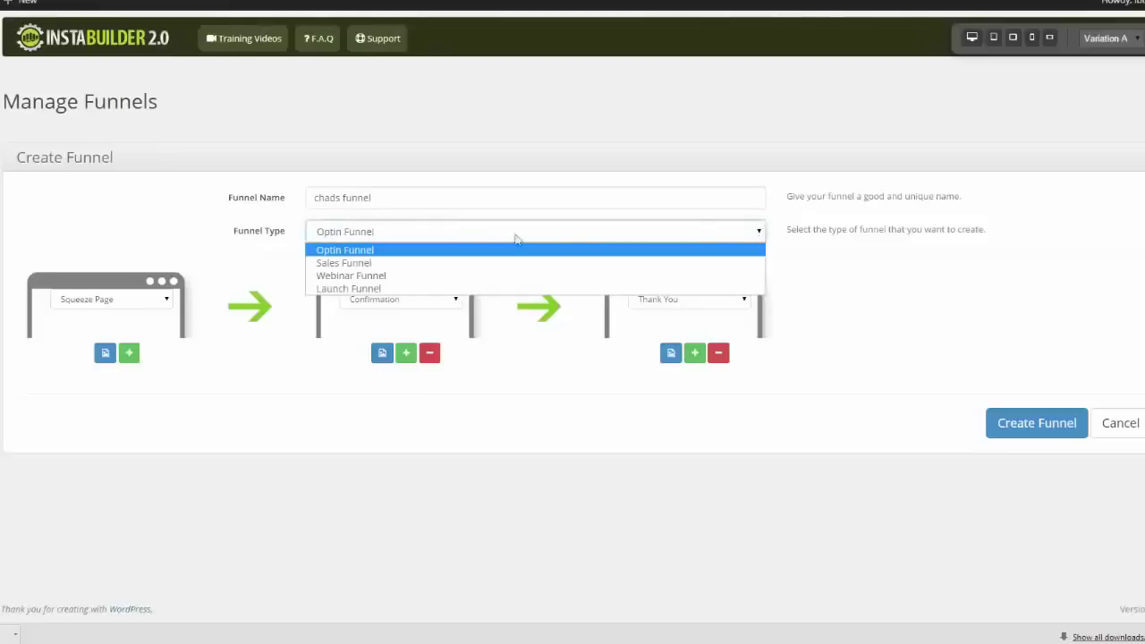
left_click(427, 278)
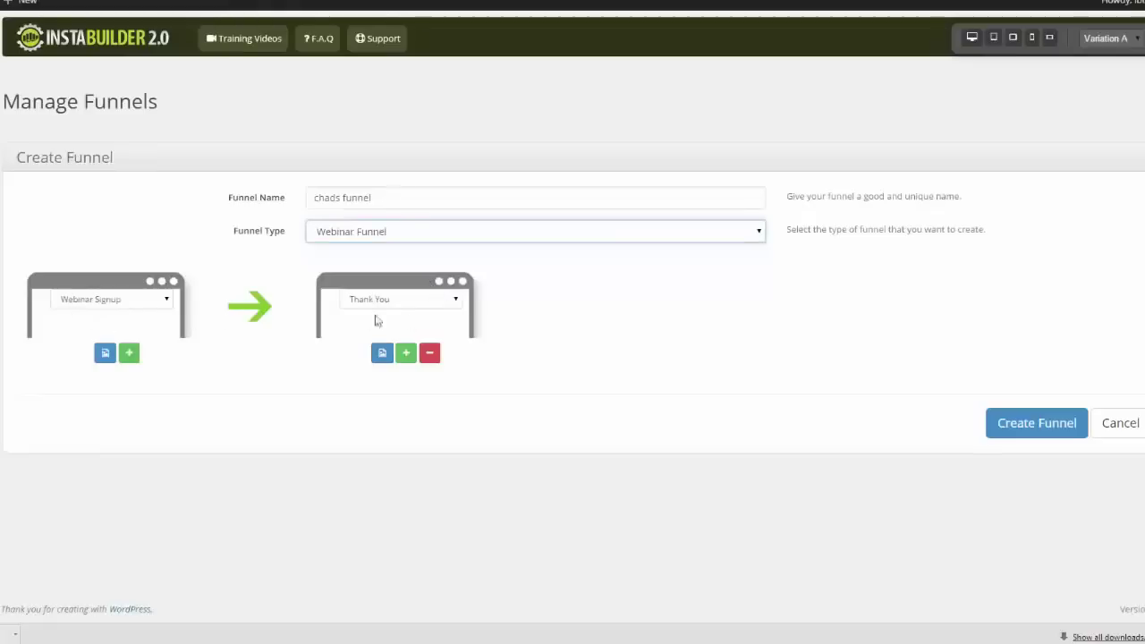
left_click(762, 232)
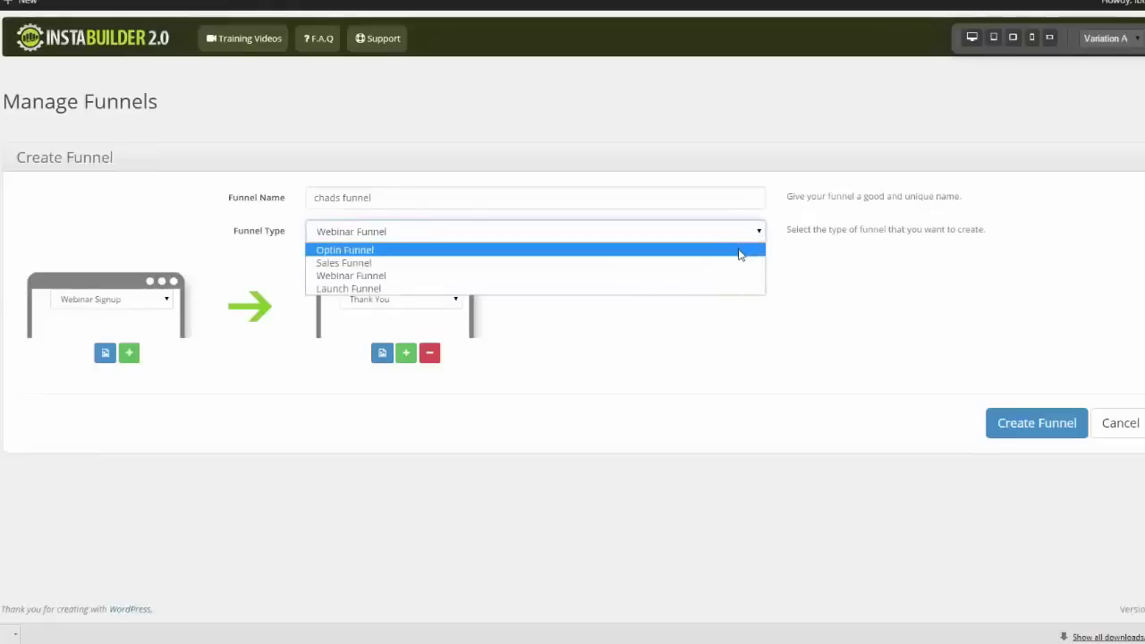
left_click(742, 251)
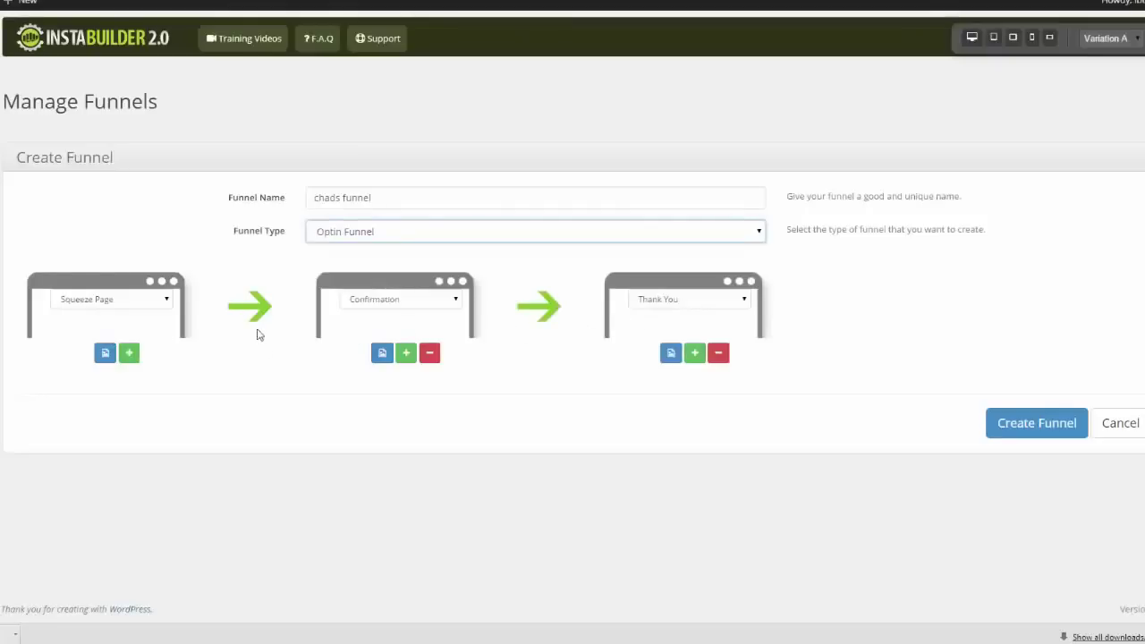
- Browse the templates offered for the funnel's squeeze page and confirmation page without choosing one
left_click(104, 355)
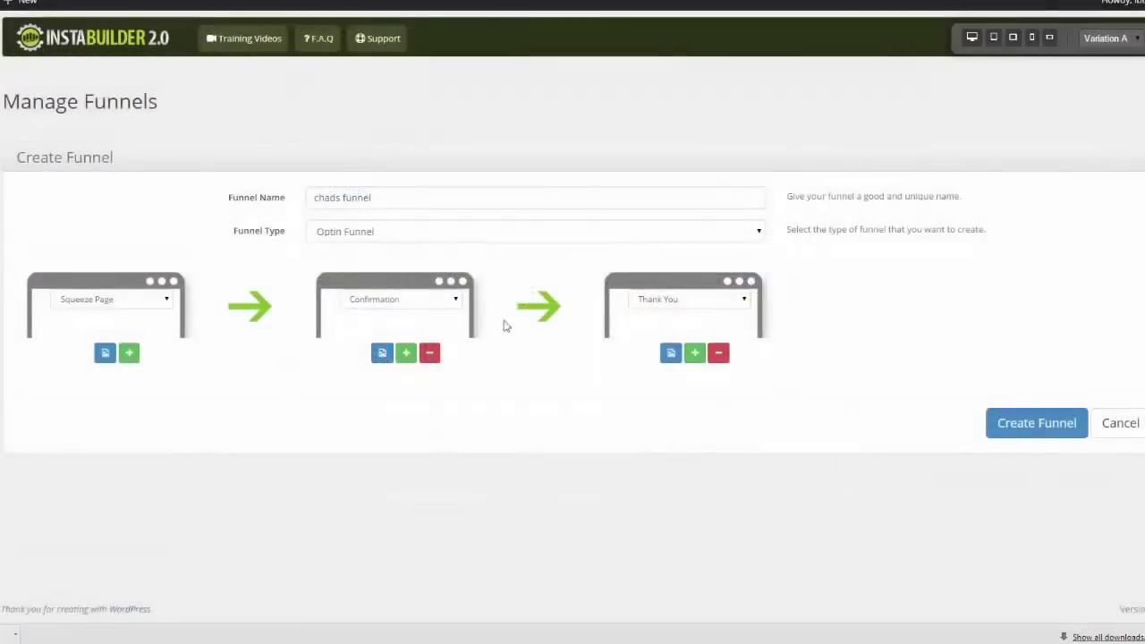
left_click(381, 350)
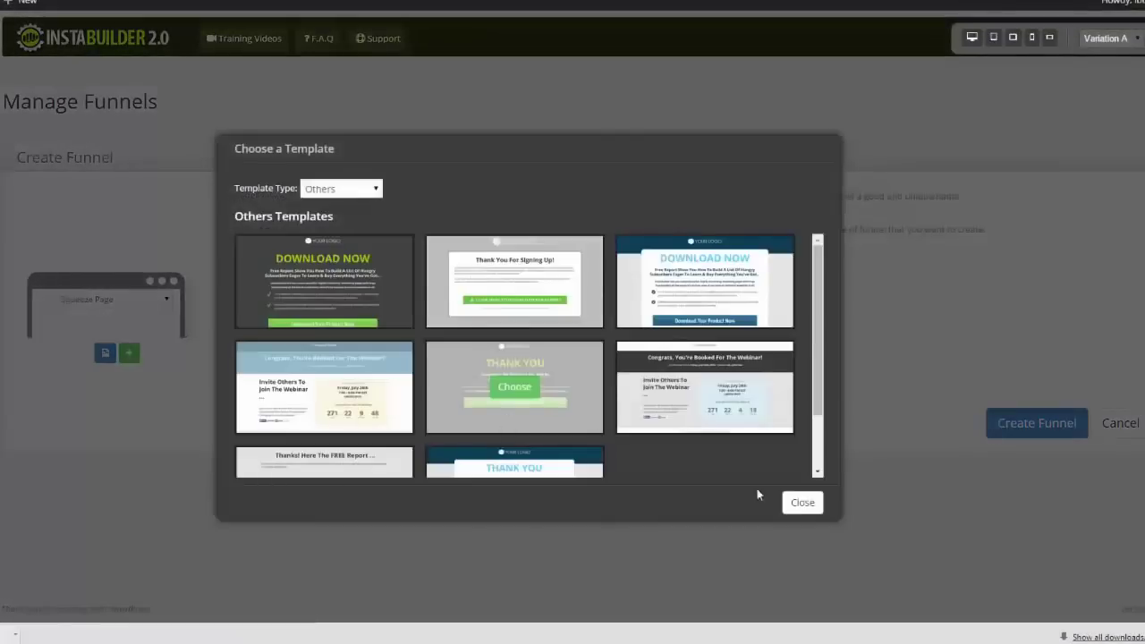
left_click(803, 504)
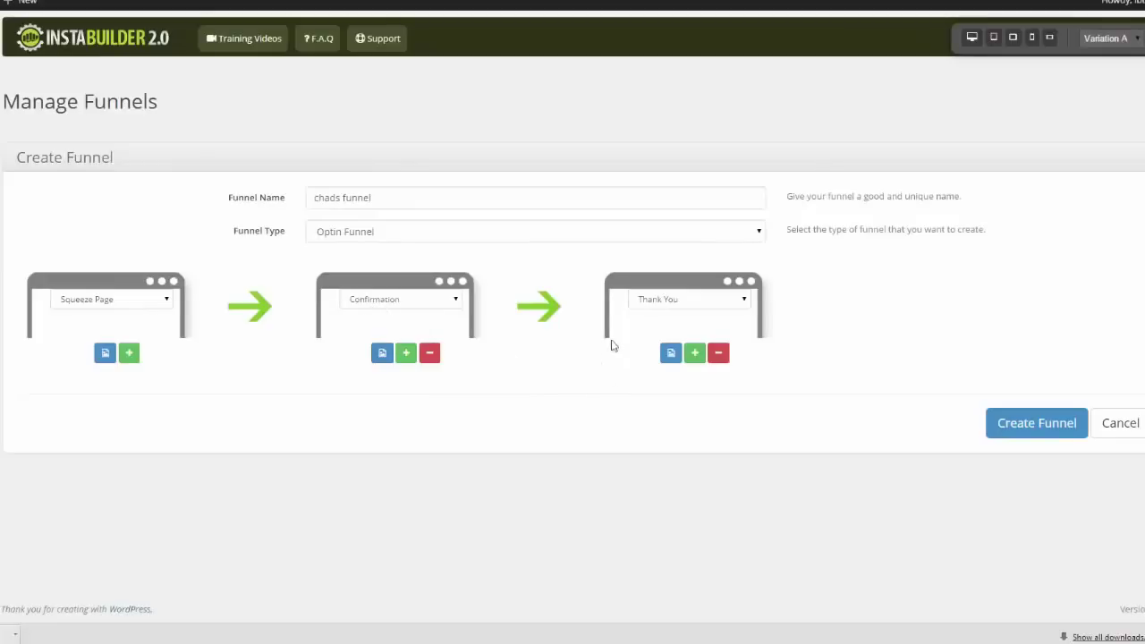
- Add a fourth page after the Thank You page in the funnel and set its type to Sales Page
left_click(695, 354)
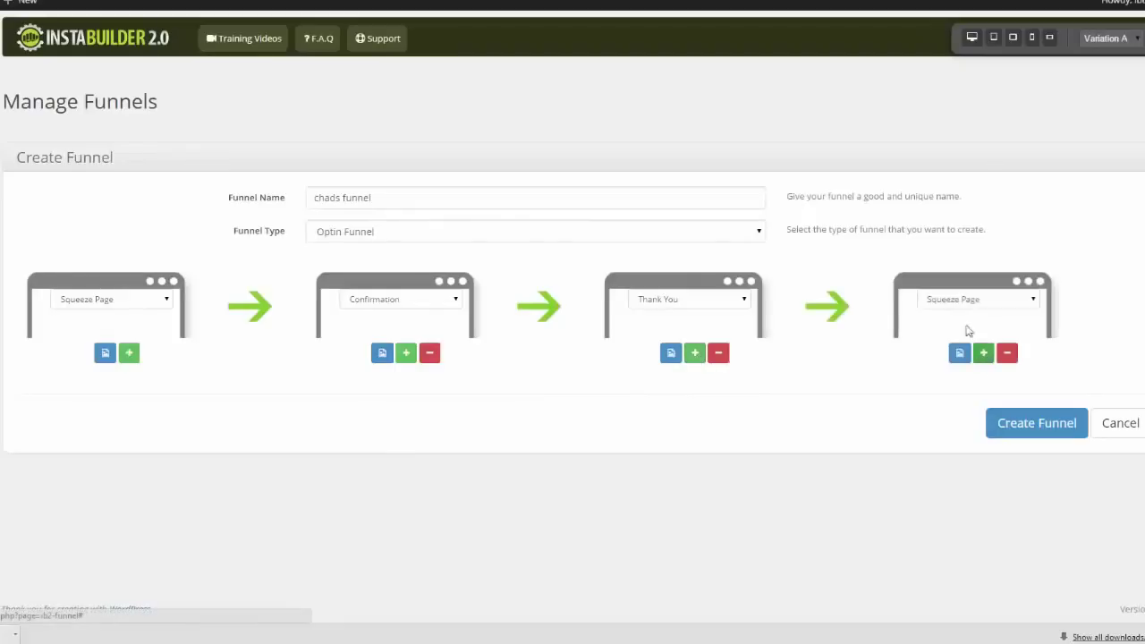
left_click(1033, 301)
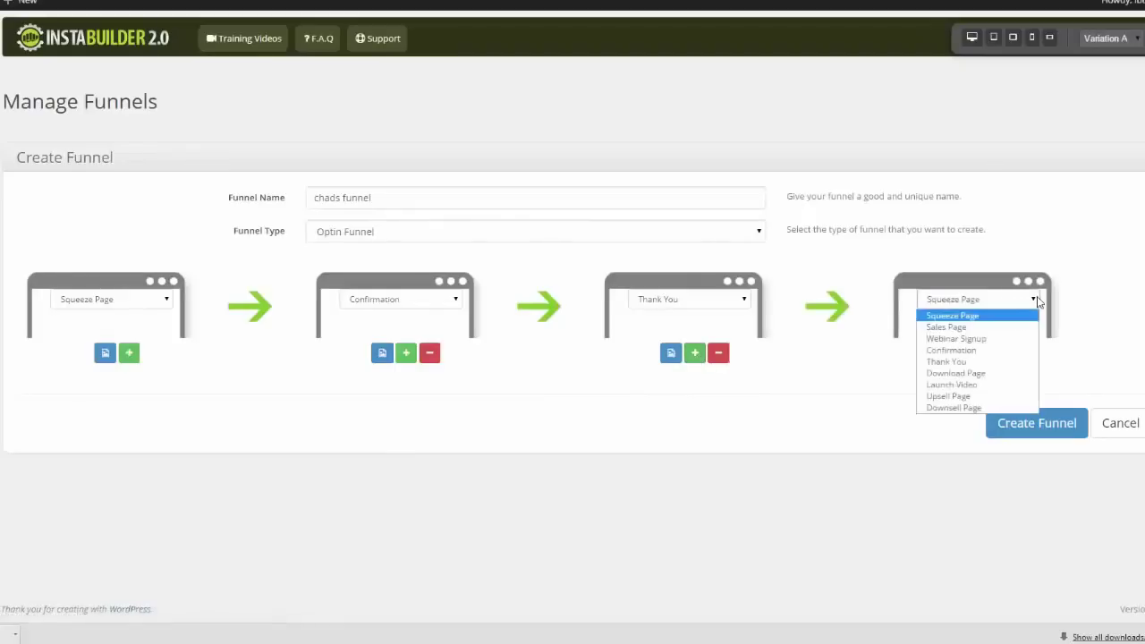
left_click(979, 327)
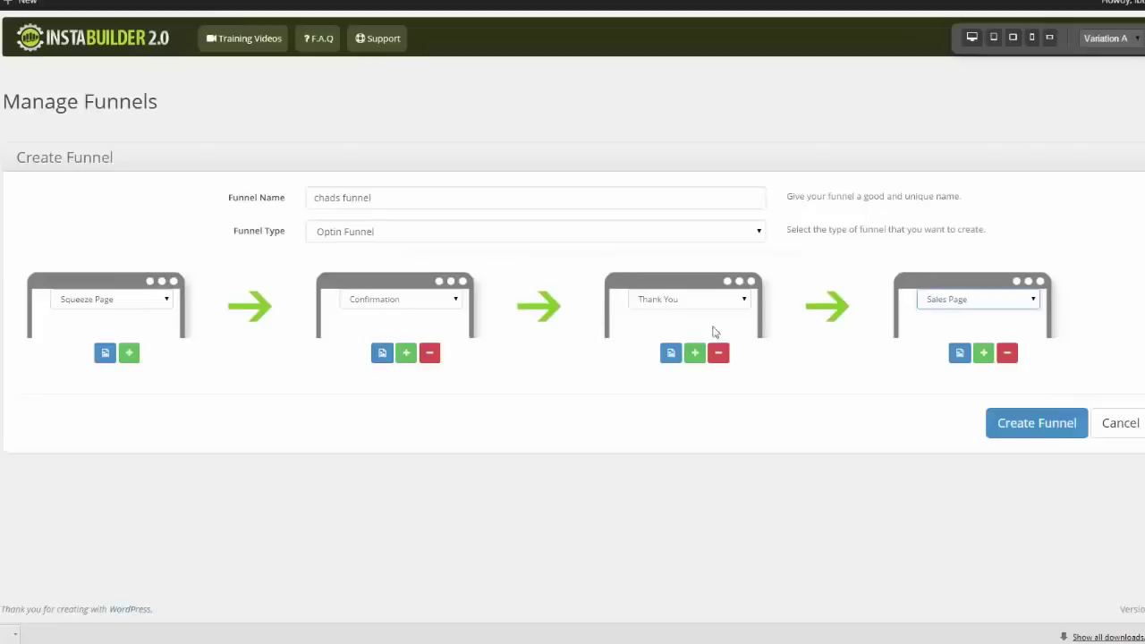
- Change the funnel's third page type to Upsell Page and its fourth page type to Launch Video
left_click(743, 301)
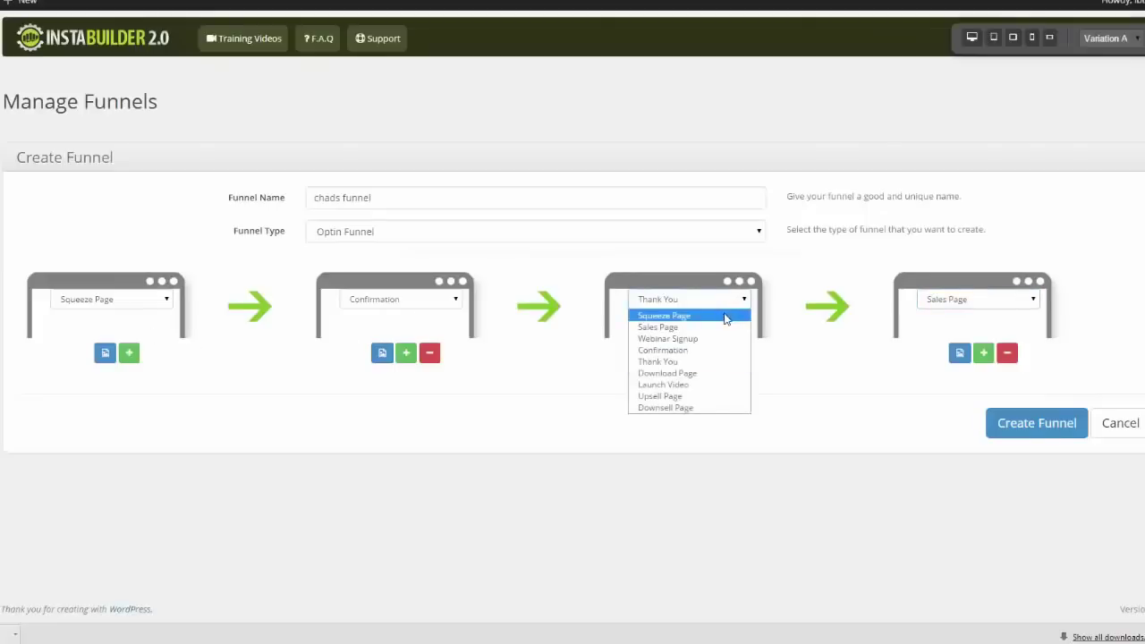
left_click(689, 396)
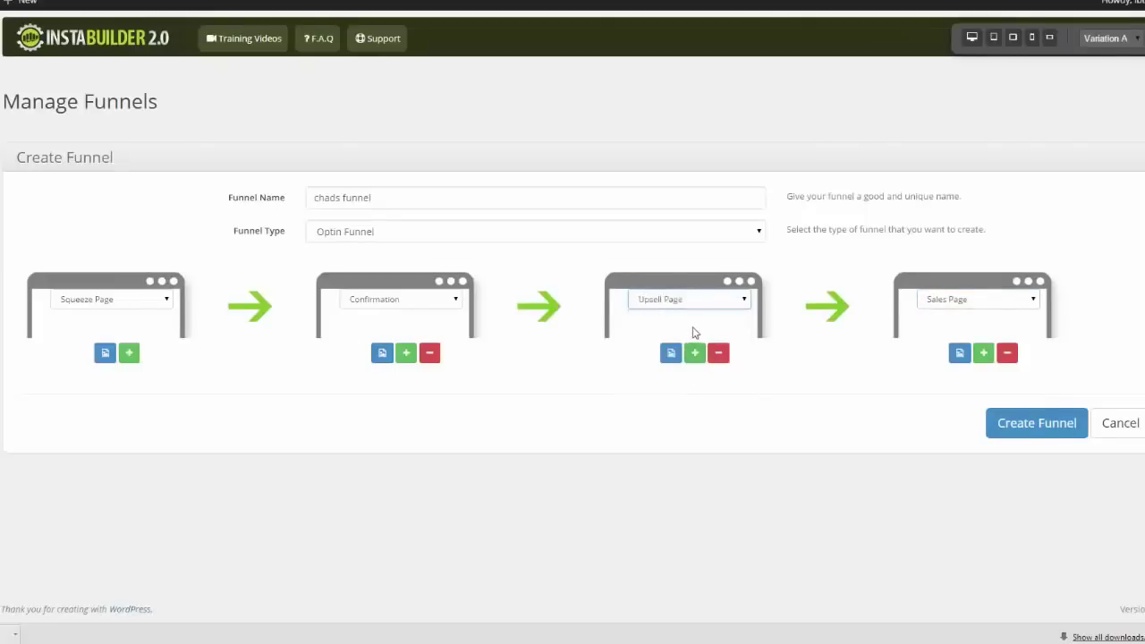
left_click(1036, 302)
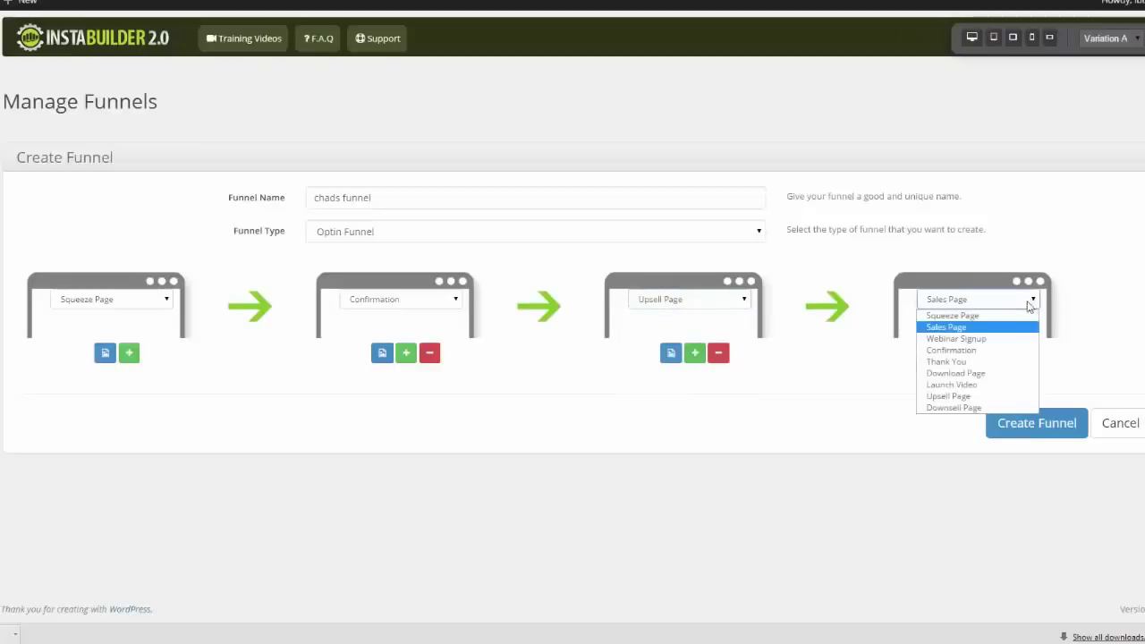
left_click(991, 387)
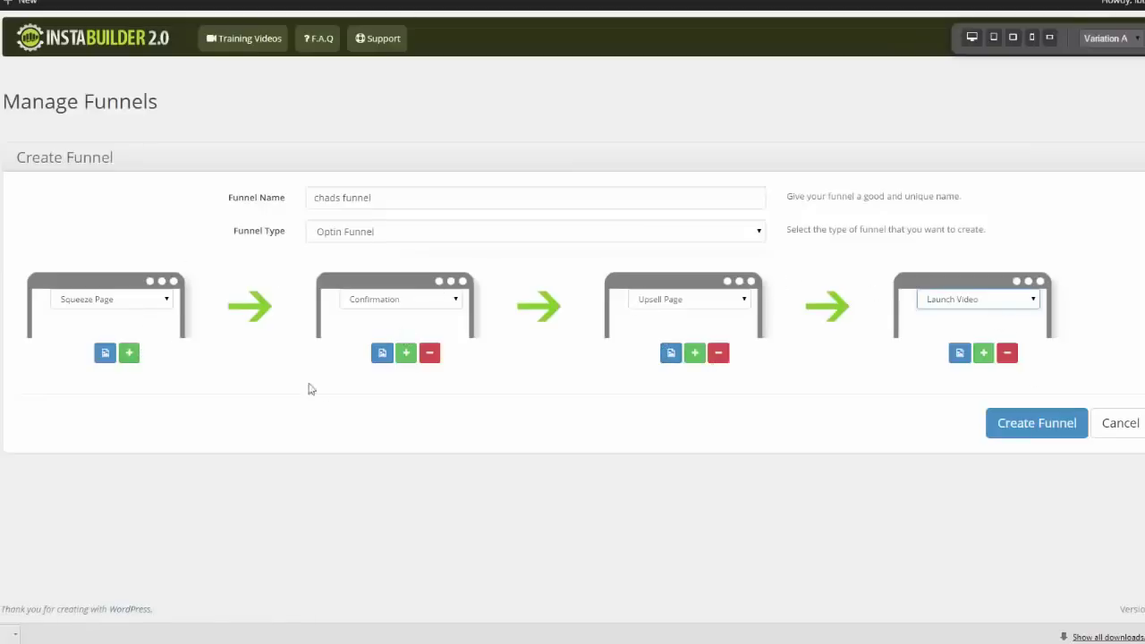
- Browse the sales page templates offered for the funnel's upsell page without choosing one
left_click(671, 354)
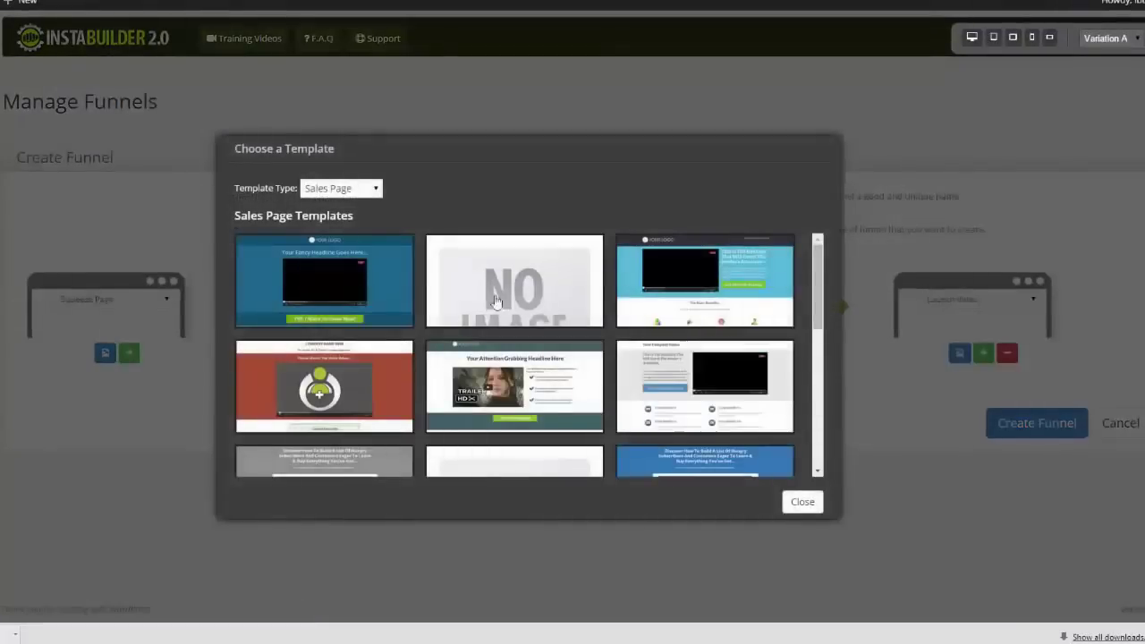
left_click_drag(817, 286, 804, 379)
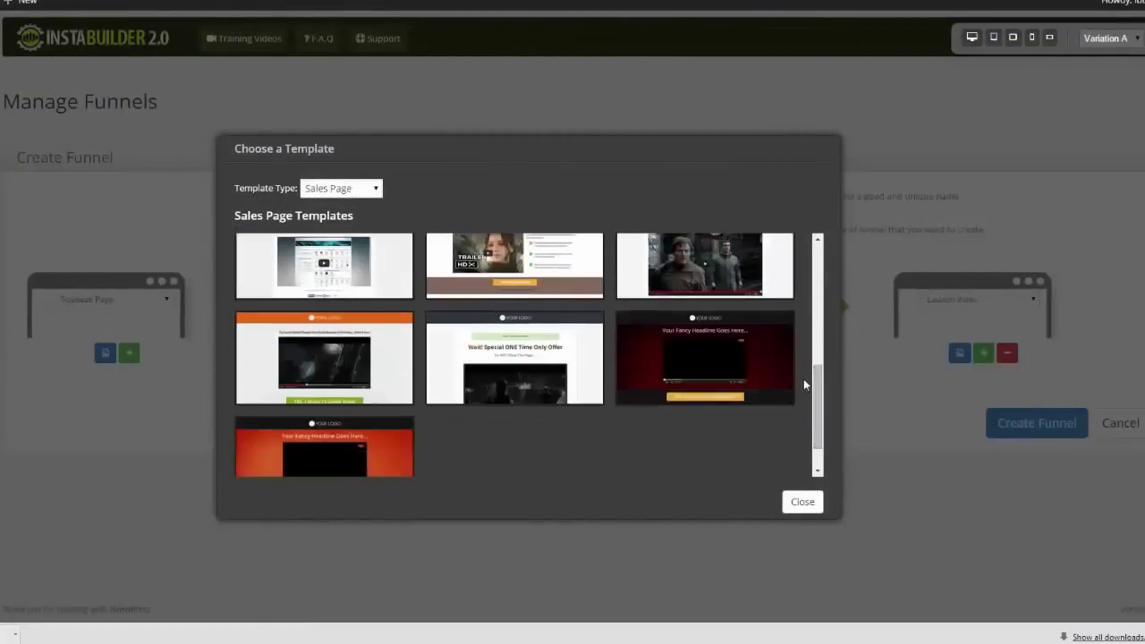
left_click(804, 503)
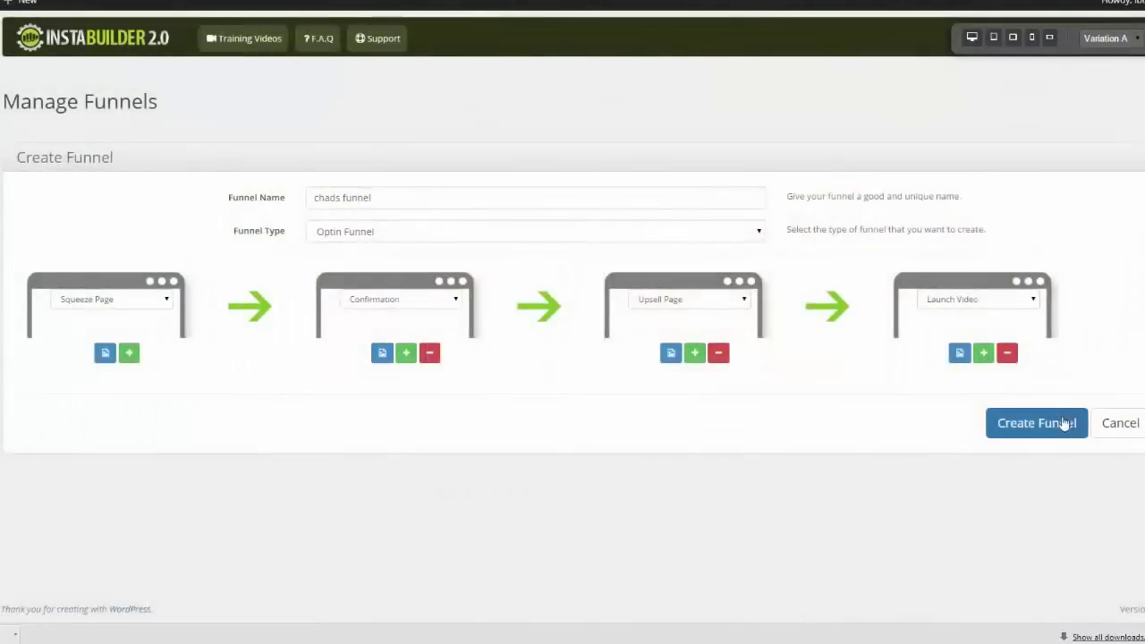
- Create the optin funnel with its squeeze, confirmation, upsell and launch video pages
left_click(1047, 430)
key("Return")
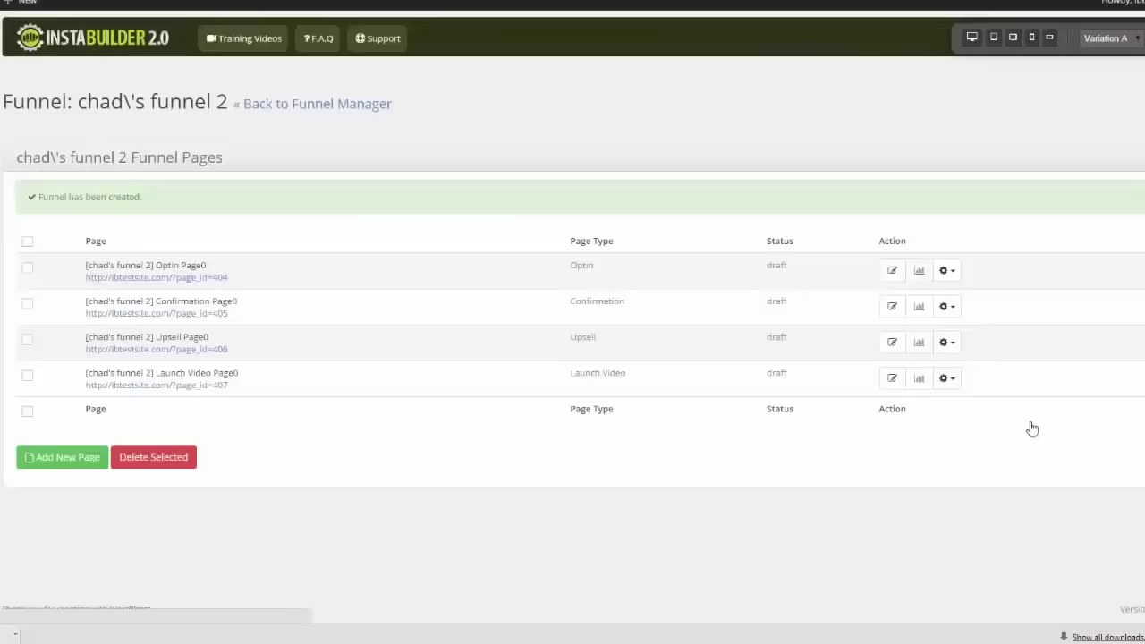